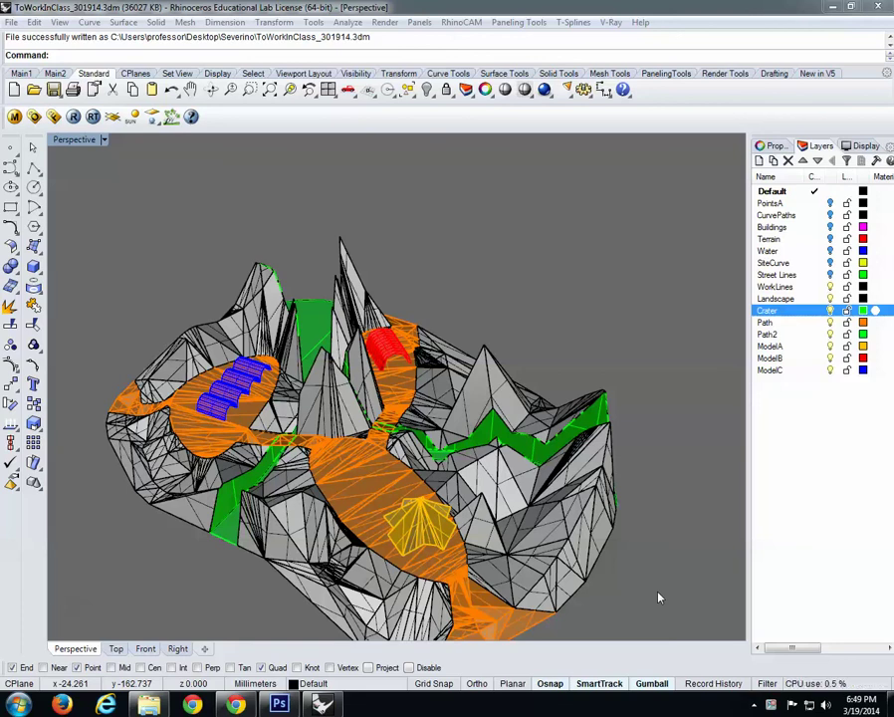
Examine the crater terrain from several sides and pick the tall green crater wall surface.
right_click_drag(381, 419, 214, 448)
scroll(426, 464, "up", 4)
right_click_drag(272, 490, 571, 415)
scroll(328, 464, "down", 5)
scroll(263, 464, "up", 7)
scroll(322, 445, "down", 5)
scroll(354, 434, "up", 5)
scroll(354, 425, "down", 4)
left_click(570, 415)
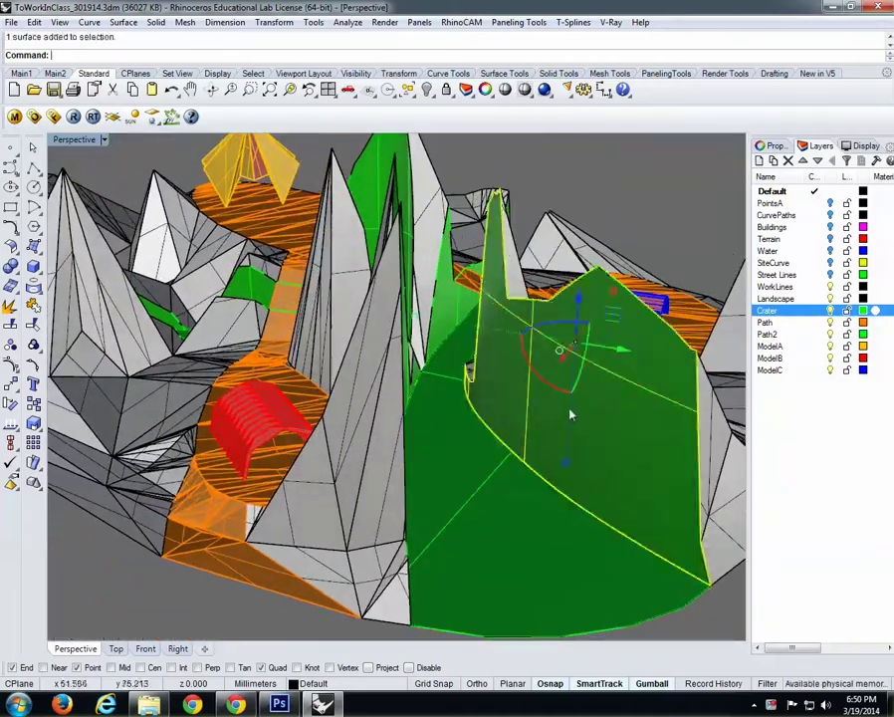
Check what the Crater and Landscape layers contain by switching their visibility off and on.
left_click(831, 310)
left_click(830, 311)
right_click_drag(543, 408, 443, 415)
left_click(831, 299)
left_click(831, 299)
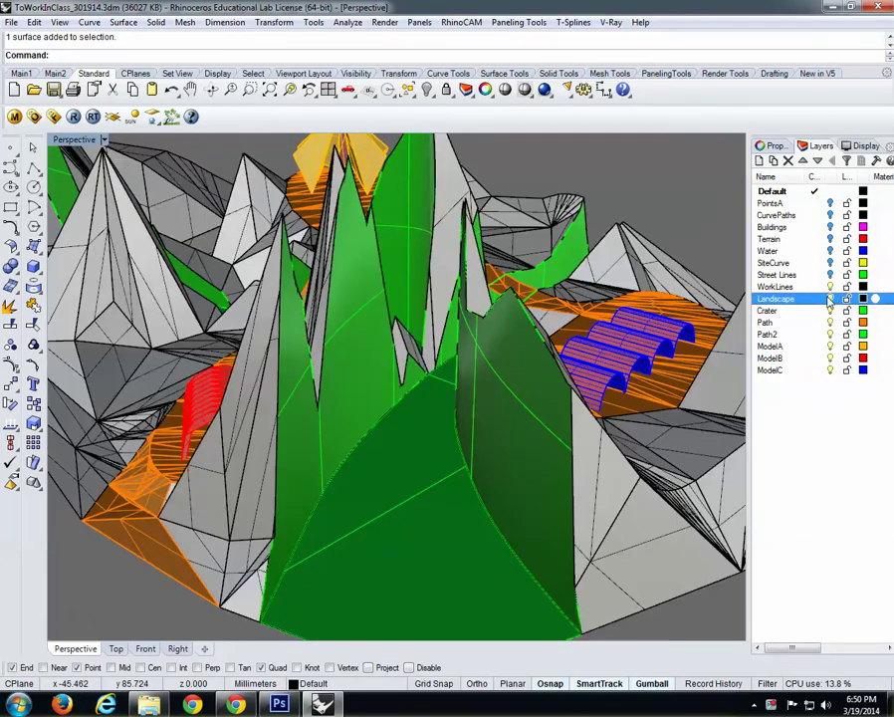
mouse_move(297, 426)
right_mouse_down()
mouse_move(527, 402)
mouse_move(276, 472)
mouse_move(294, 451)
right_mouse_up()
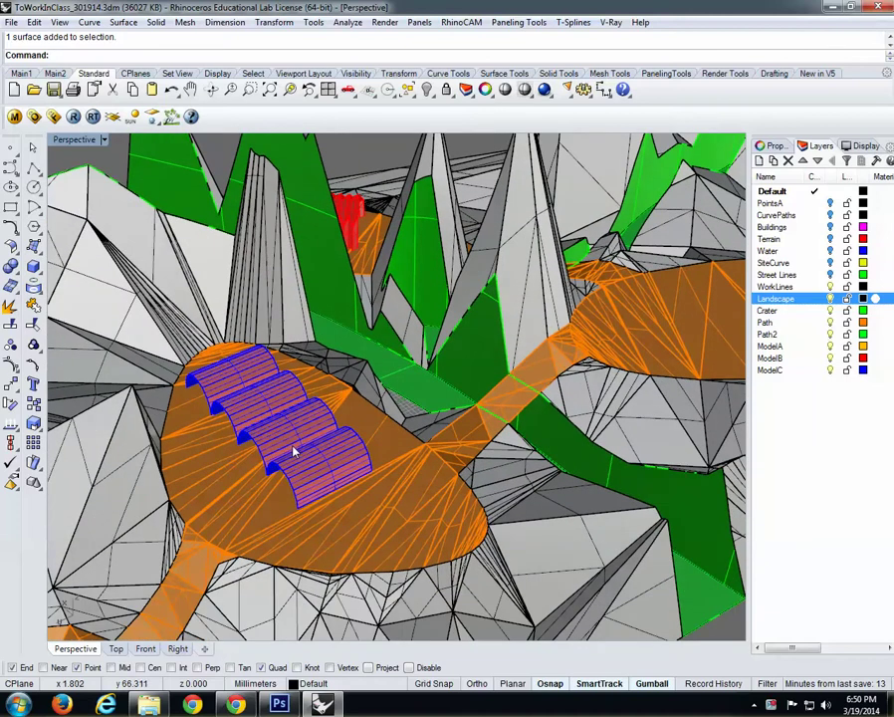
Check the ModelA, ModelB and ModelC layers by toggling their visibility and viewing the buildings on the paths.
left_click(832, 347)
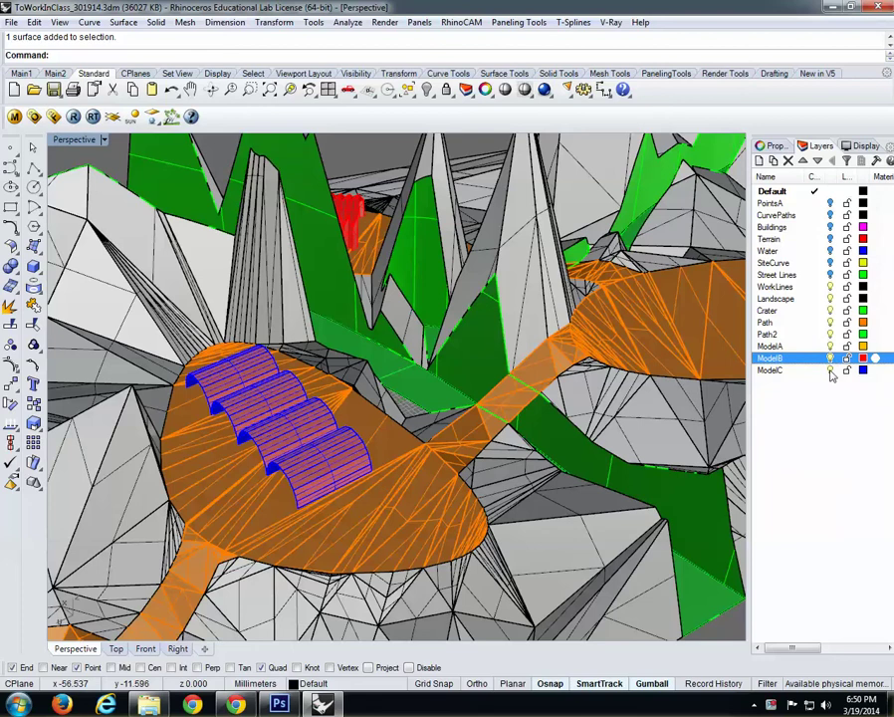
left_click(830, 369)
right_click_drag(447, 476, 393, 410)
left_click(829, 371)
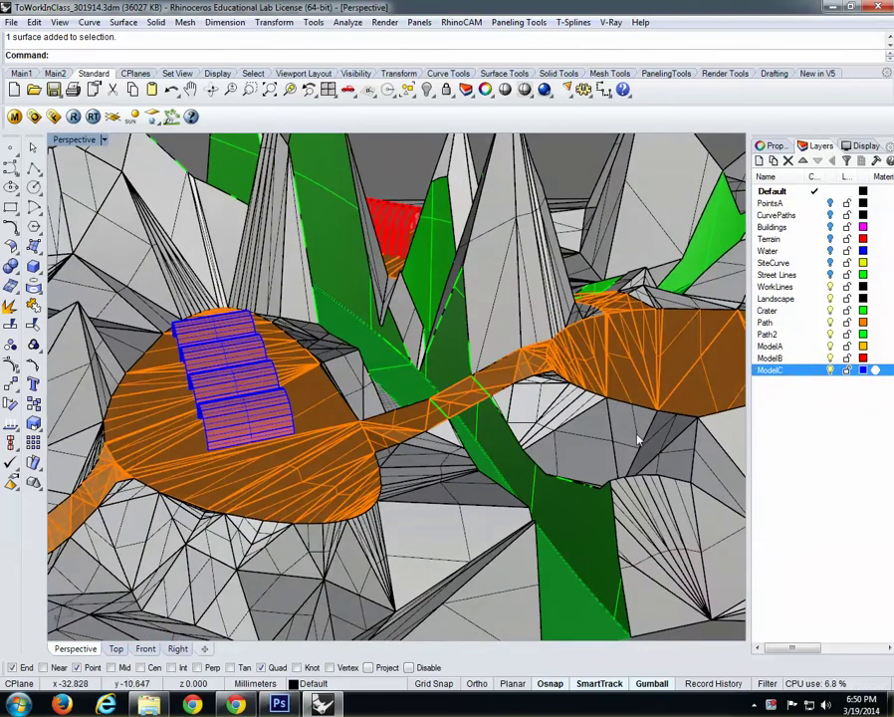
Examine the folded ModelA structure on the large orange path area and select it.
right_click_drag(638, 440, 321, 462)
scroll(431, 449, "down", 4)
scroll(455, 454, "up", 5)
left_click(455, 448)
scroll(455, 451, "down", 6)
right_click_drag(455, 454, 541, 379)
scroll(542, 377, "up", 4)
scroll(545, 378, "down", 3)
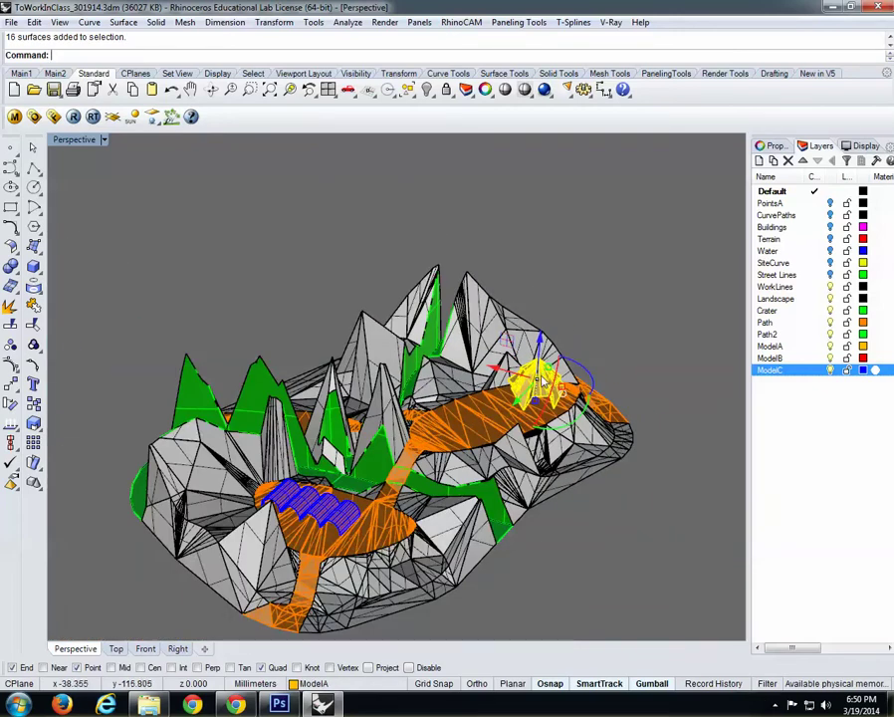
scroll(545, 378, "down", 1)
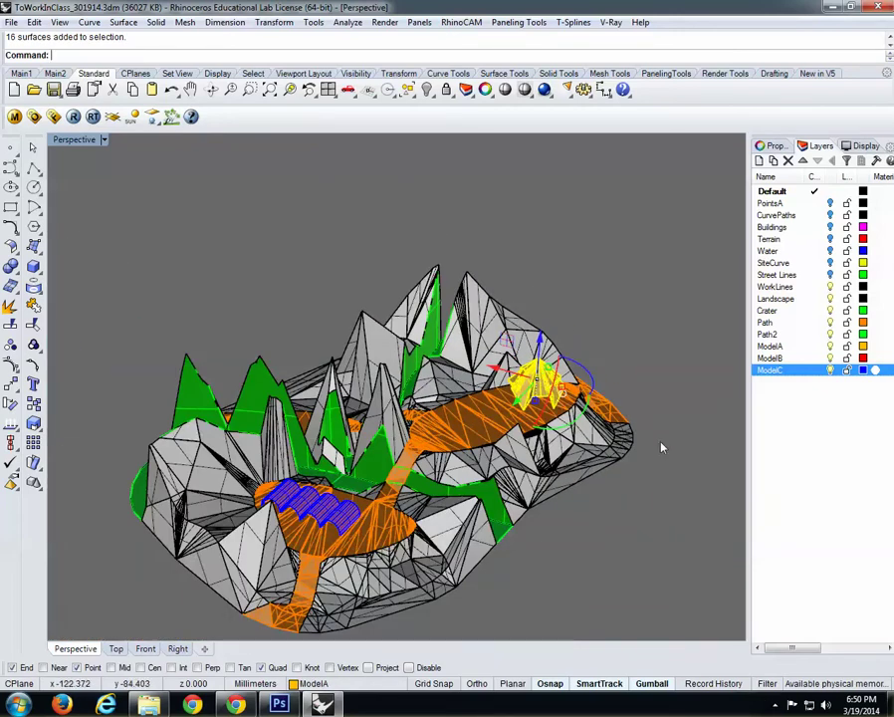
Hide all the terrain, path and other model layers so that only the ModelA layer is shown.
left_click(846, 445)
left_click(828, 370)
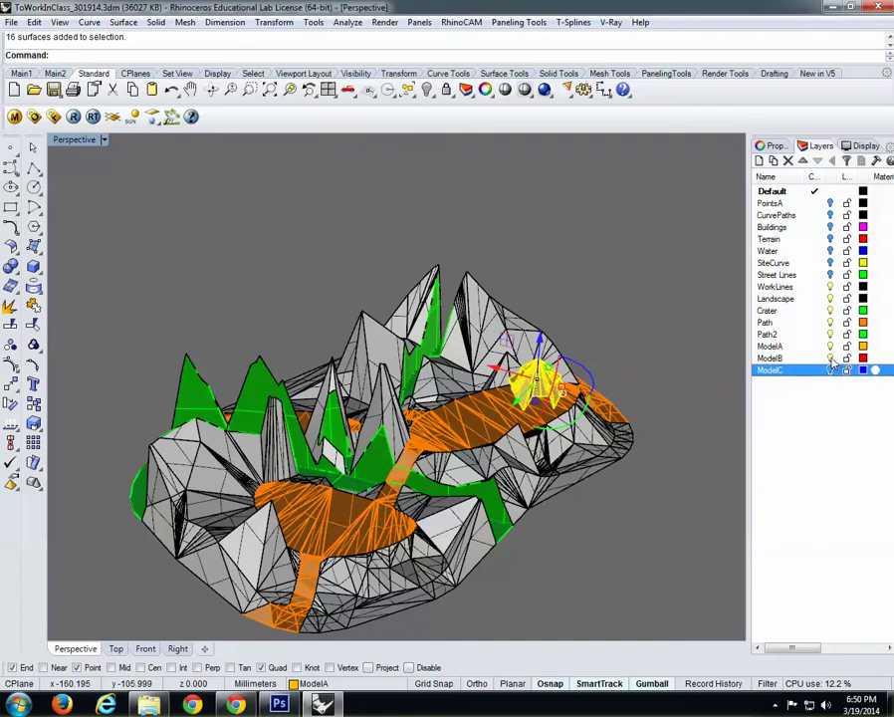
left_click(829, 358)
left_click(831, 346)
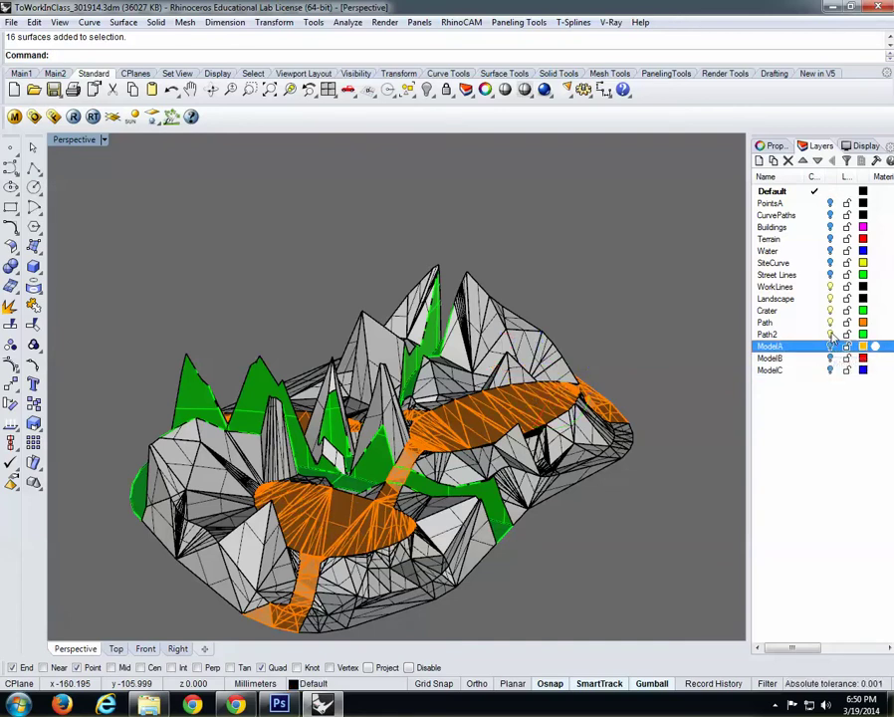
left_click(830, 323)
left_click(831, 311)
left_click(830, 298)
left_click(830, 287)
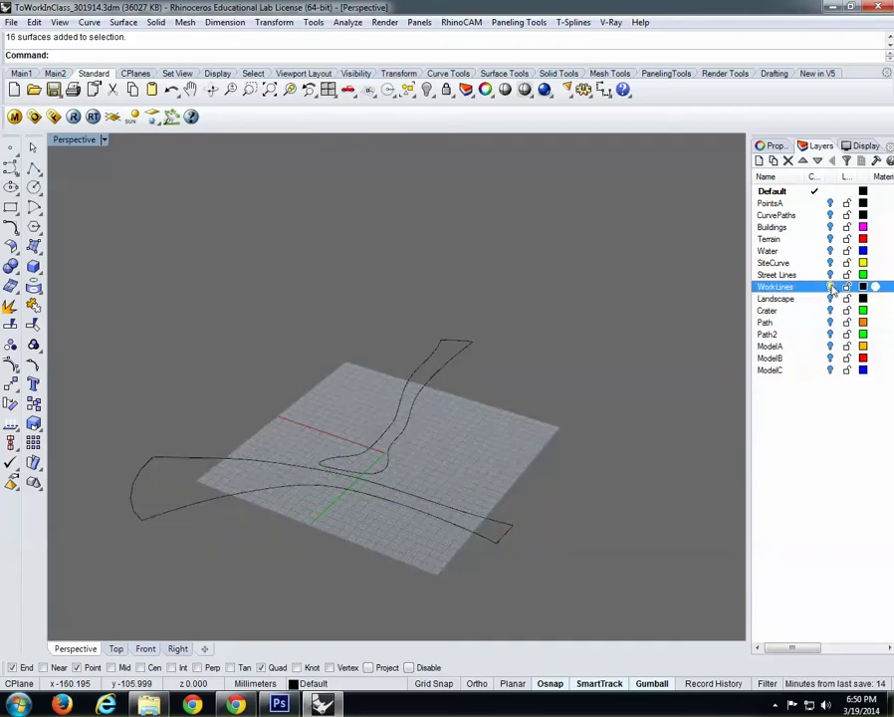
left_click(831, 346)
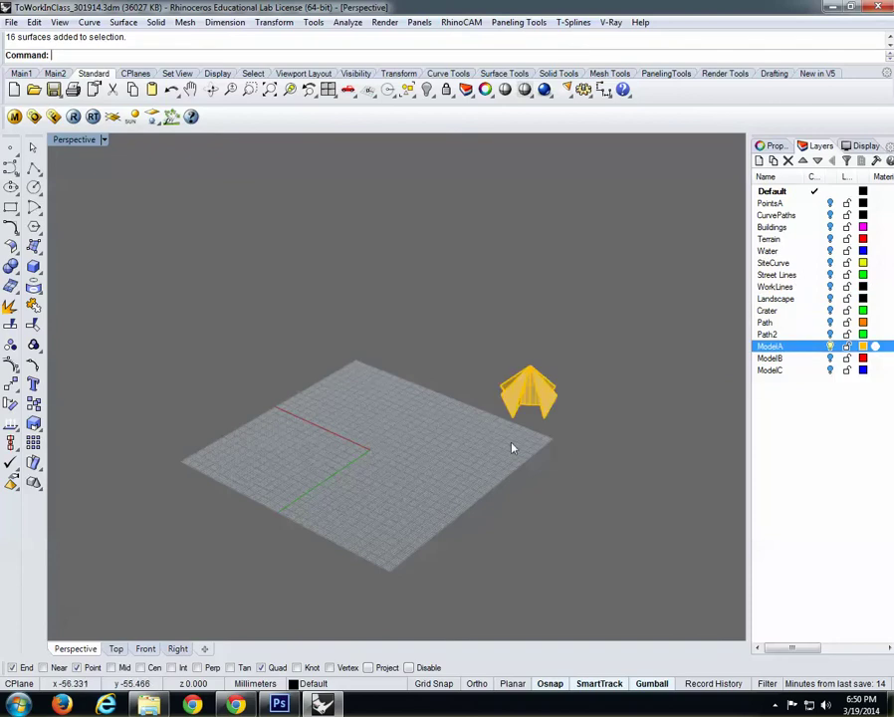
Select the folded ModelA structure and ungroup its surfaces.
right_click_drag(513, 447, 468, 428)
left_click(493, 418)
scroll(569, 418, "up", 10)
right_click_drag(418, 473, 451, 458)
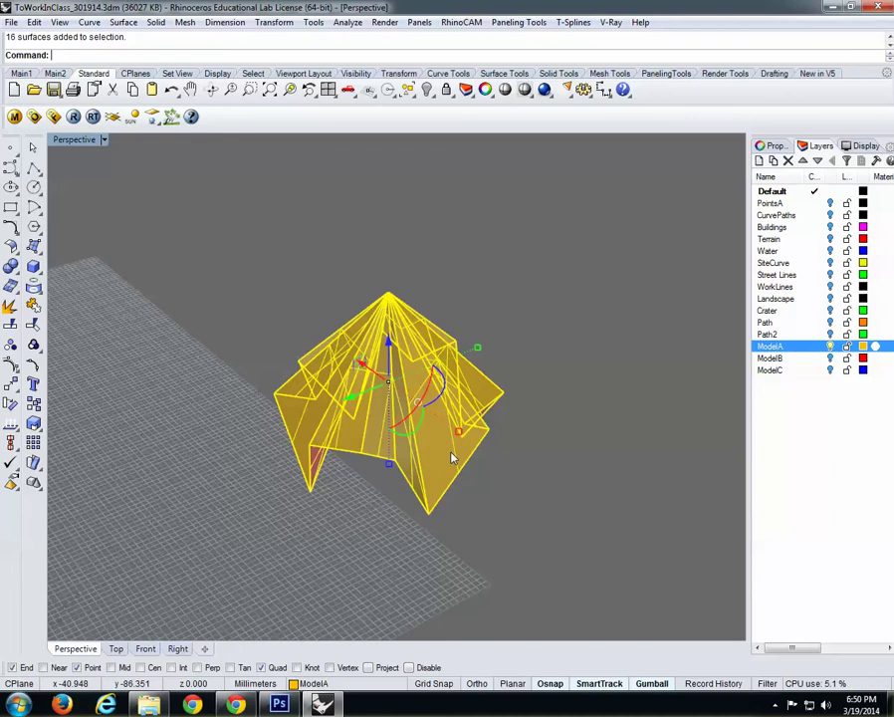
type("Ungroup")
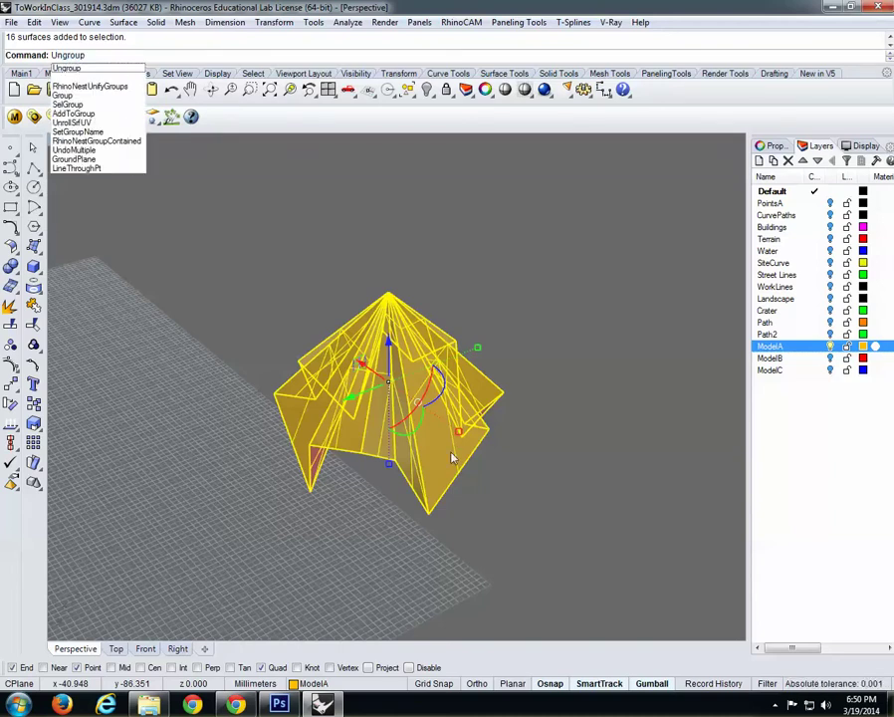
key("Return")
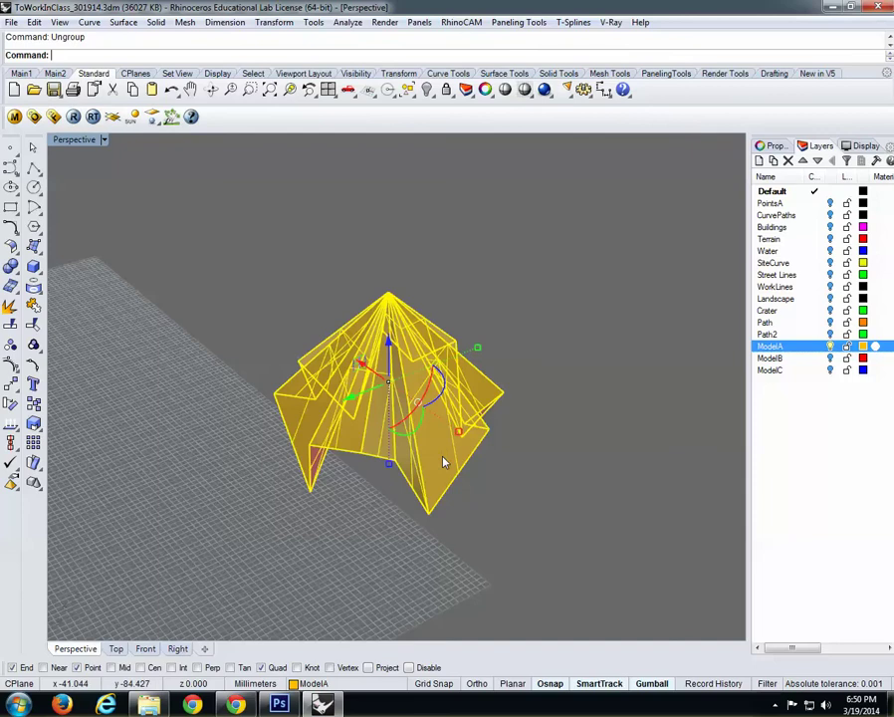
Test-select single fold surfaces, and ungroup the complete set of ModelA surfaces once more.
right_click_drag(447, 430, 483, 393)
left_click(483, 393)
scroll(501, 402, "down", 2)
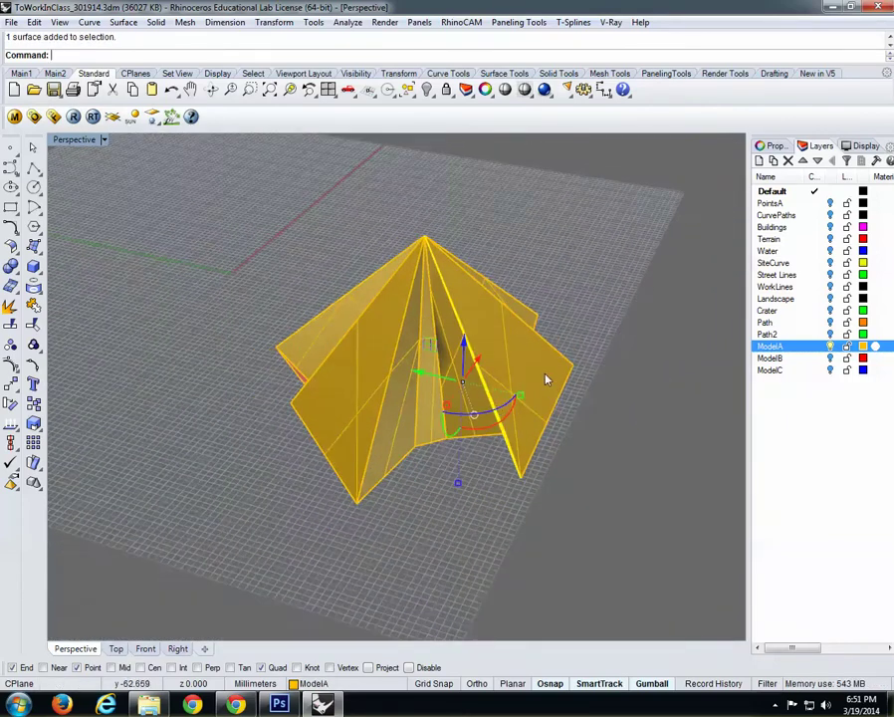
left_click(545, 377)
scroll(474, 542, "down", 6)
right_click_drag(474, 541, 561, 432)
left_click_drag(577, 362, 337, 507)
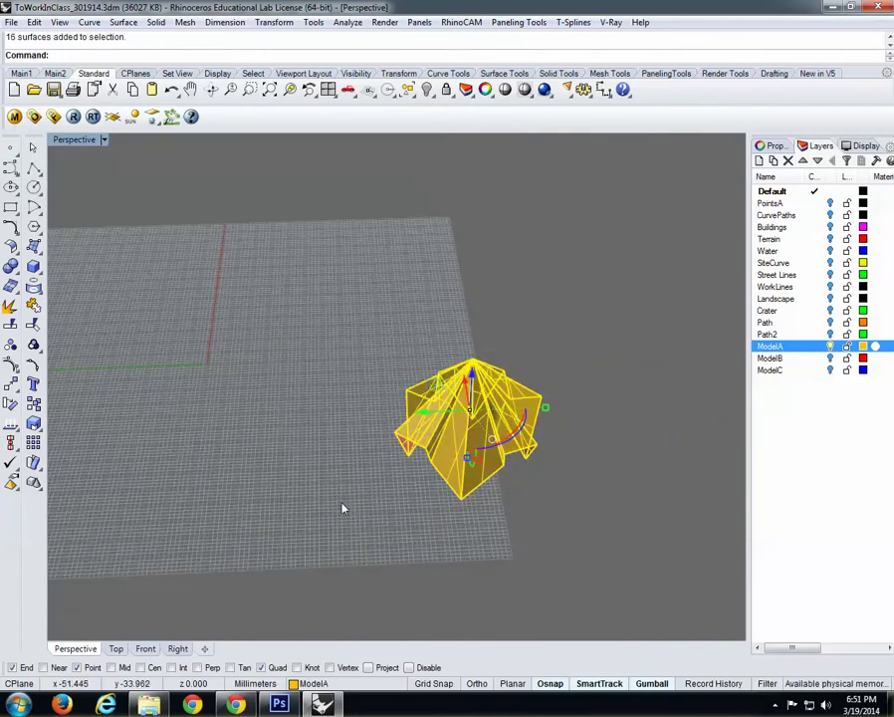
type("ngroup")
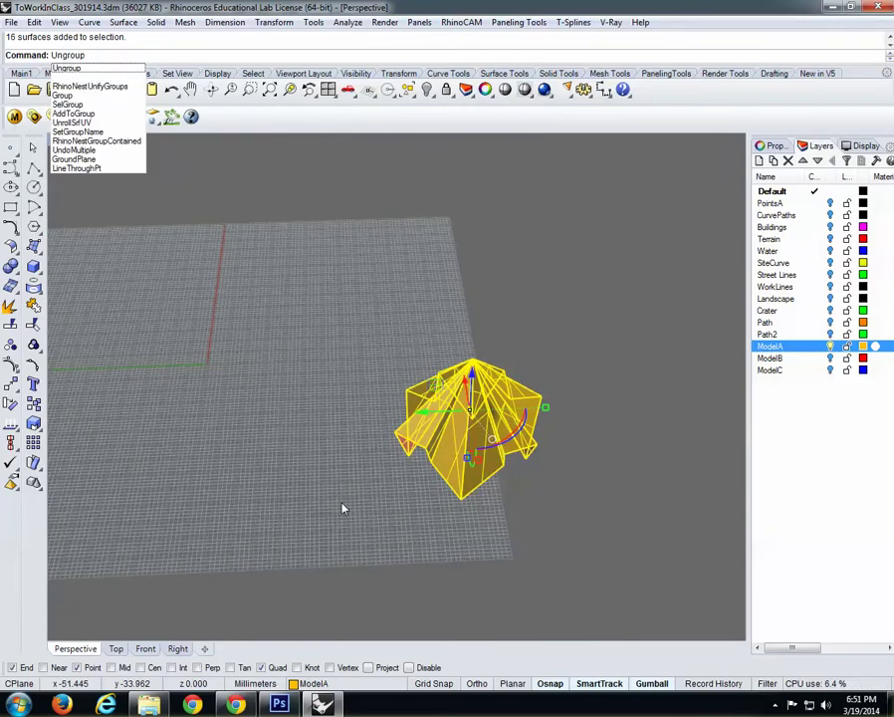
key("Return")
Pick individual fold surfaces of ModelA to check that they are separate.
left_click(383, 494)
left_click(452, 461)
scroll(460, 469, "up", 6)
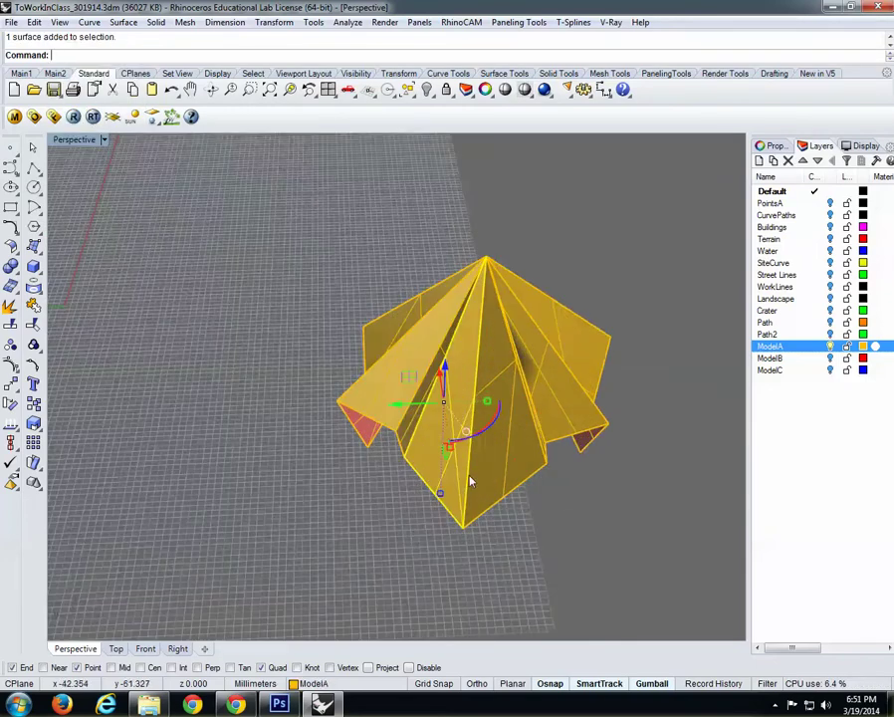
right_click_drag(469, 478, 431, 420)
scroll(389, 459, "up", 3)
right_click_drag(389, 459, 464, 460)
left_click(449, 382)
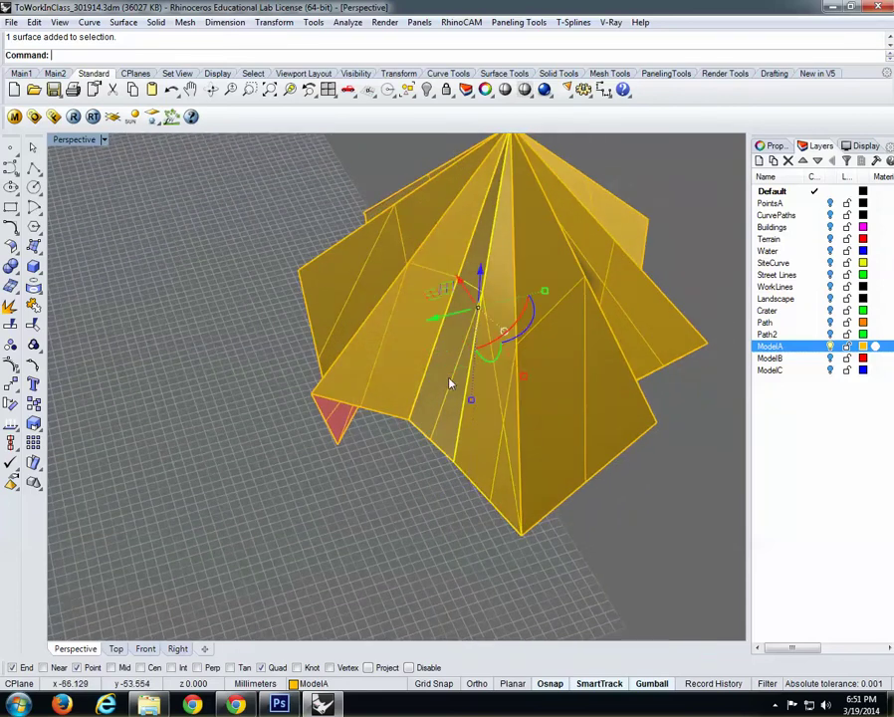
Inspect up close the lower corner where two adjacent inner fold surfaces of ModelA should meet.
right_click_drag(390, 391, 358, 398)
right_click_drag(245, 422, 330, 490)
scroll(271, 535, "up", 3)
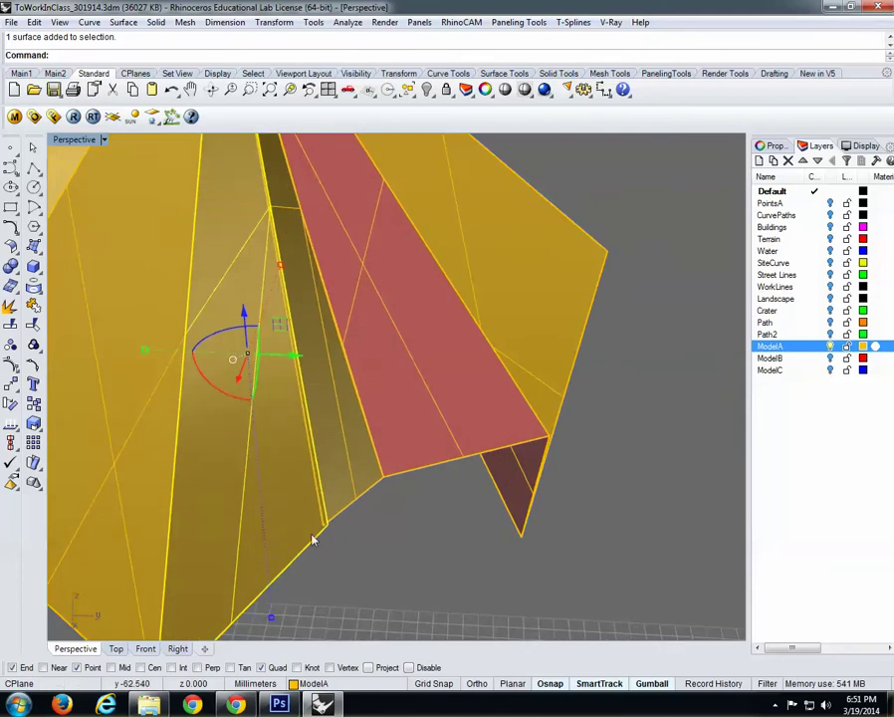
right_click_drag(313, 538, 353, 438)
scroll(441, 406, "up", 2)
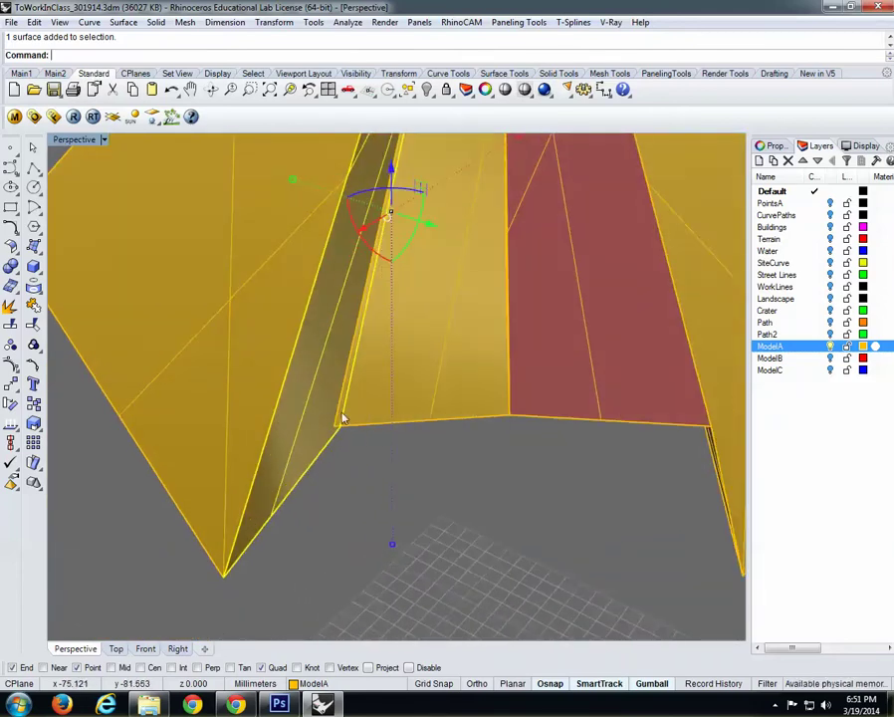
scroll(340, 433, "up", 4)
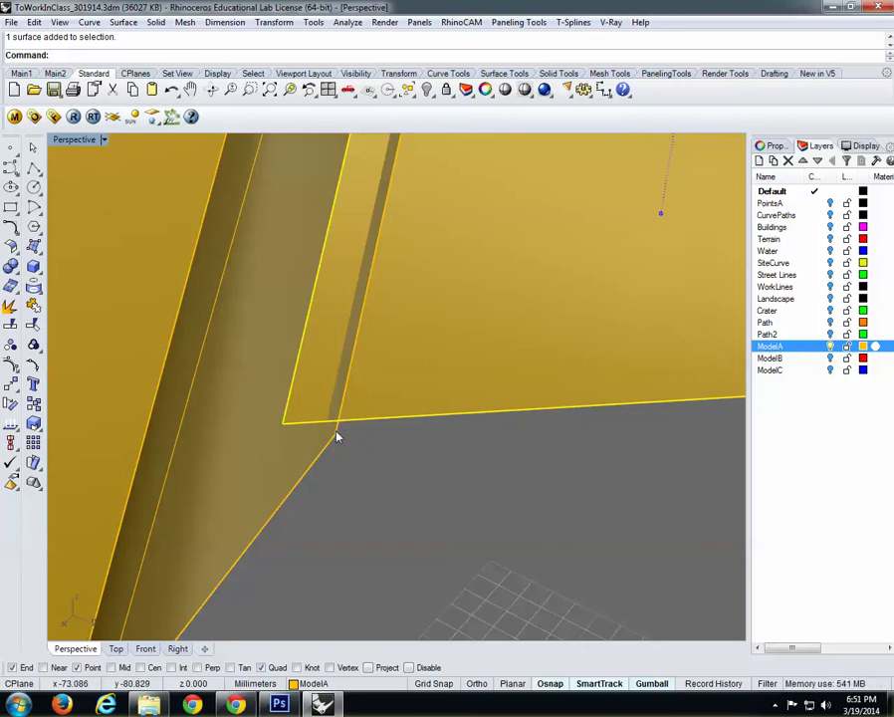
scroll(336, 436, "down", 10)
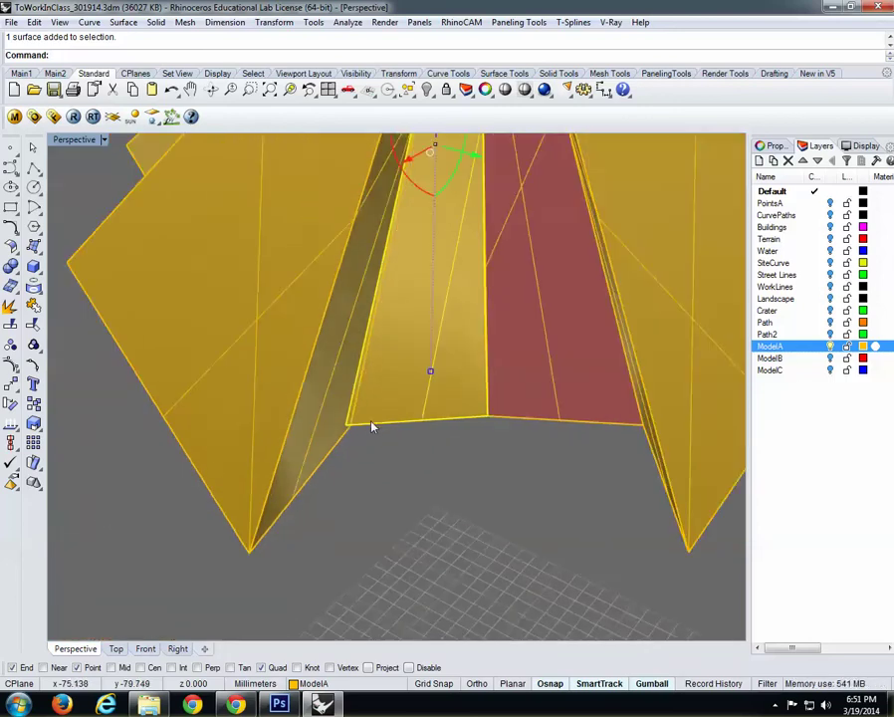
scroll(446, 413, "up", 5)
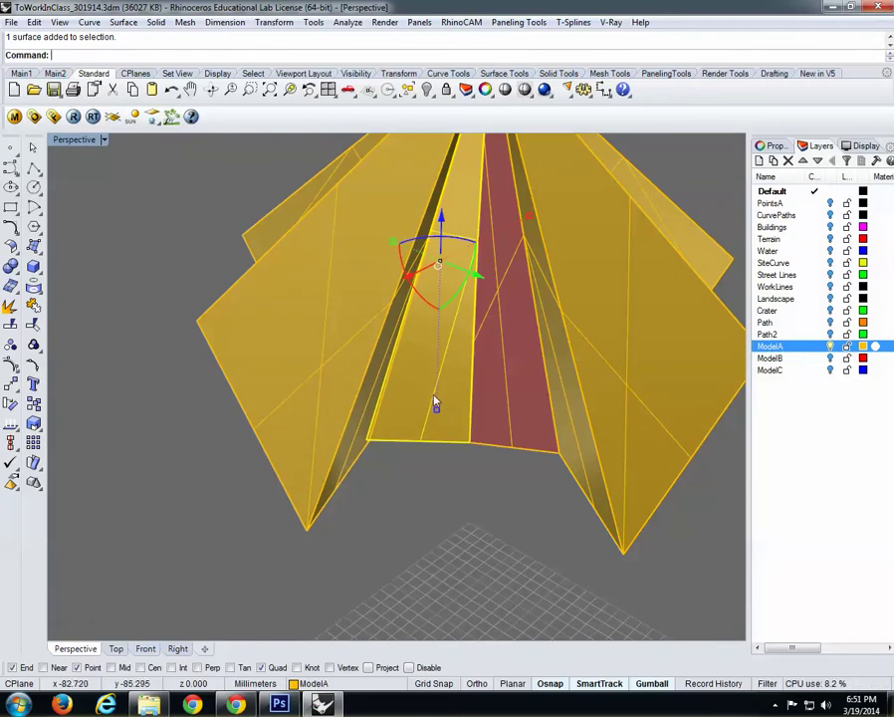
Select all the ModelA surfaces and join them.
key("Escape")
scroll(434, 400, "down", 5)
left_click_drag(277, 221, 645, 528)
right_click_drag(646, 527, 531, 536)
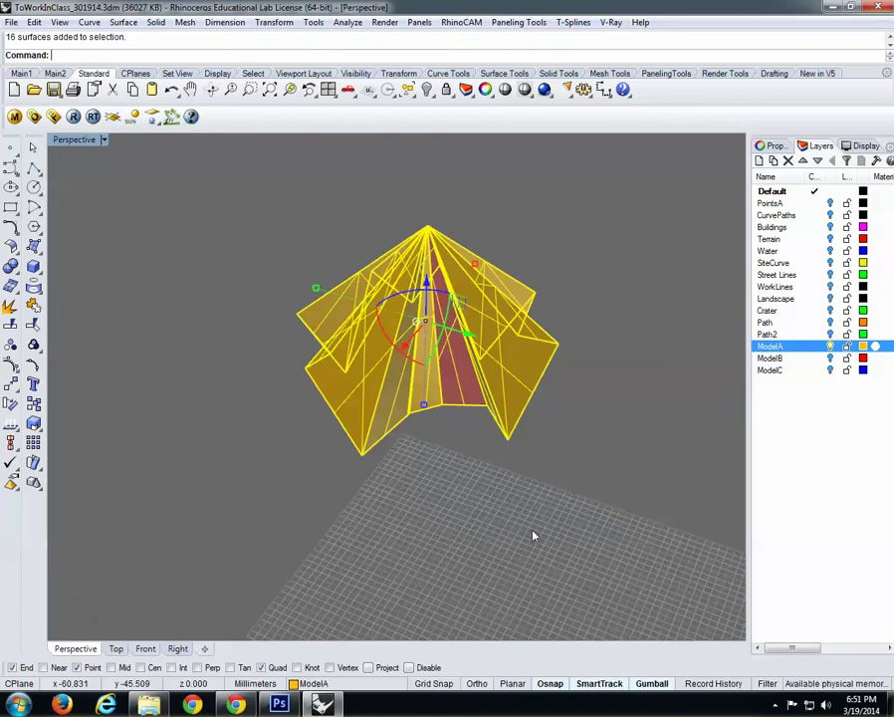
type("in")
key("Return")
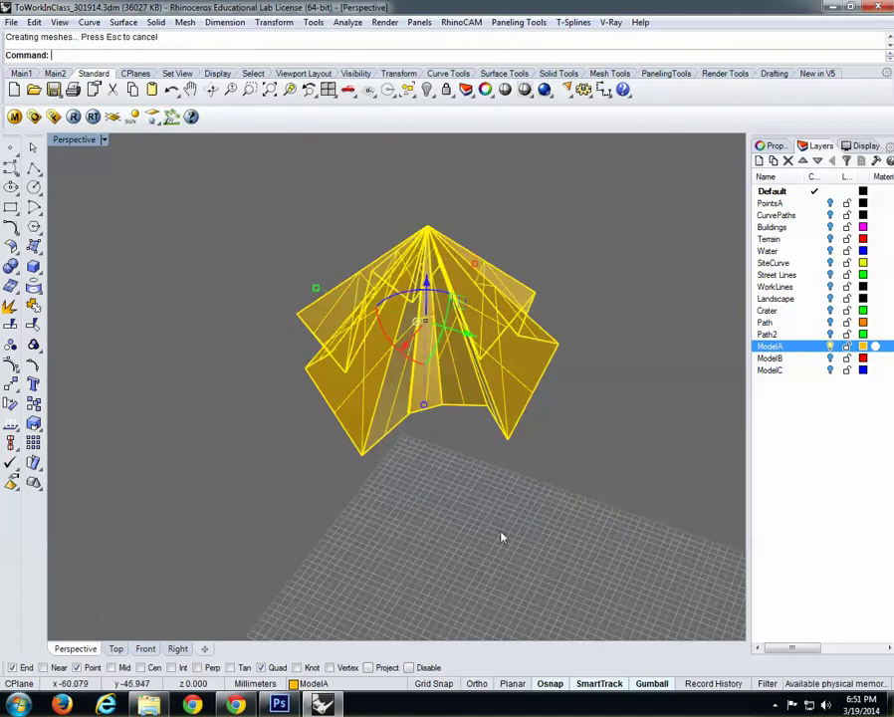
Move the joined polysurface down vertically to check for unjoined panels, and undo the move.
left_click(467, 398)
right_click_drag(482, 479, 398, 479)
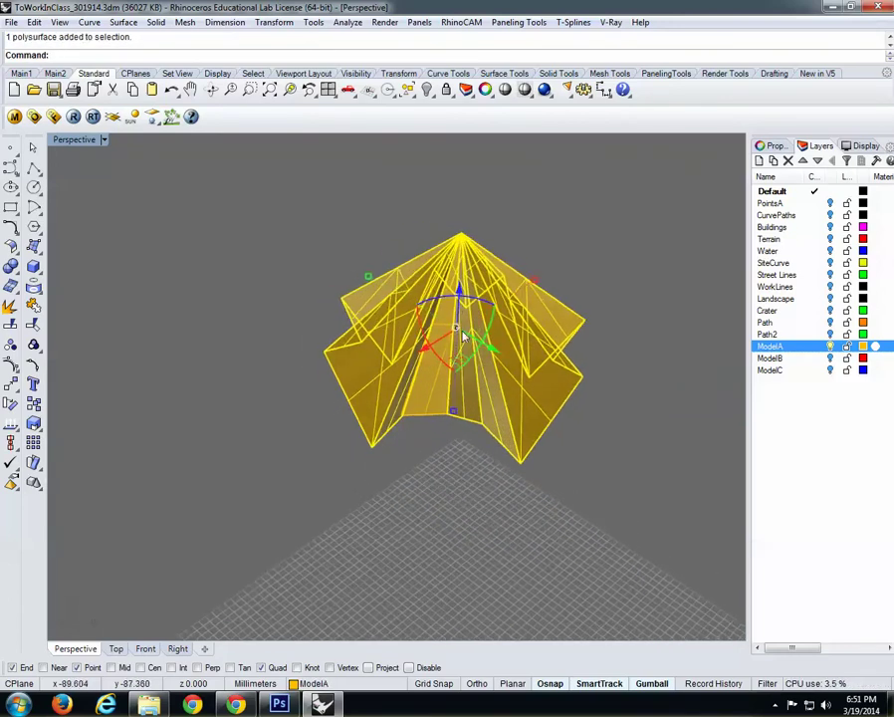
left_click_drag(457, 309, 461, 528)
scroll(464, 521, "down", 1)
right_click_drag(462, 510, 457, 418, "shift")
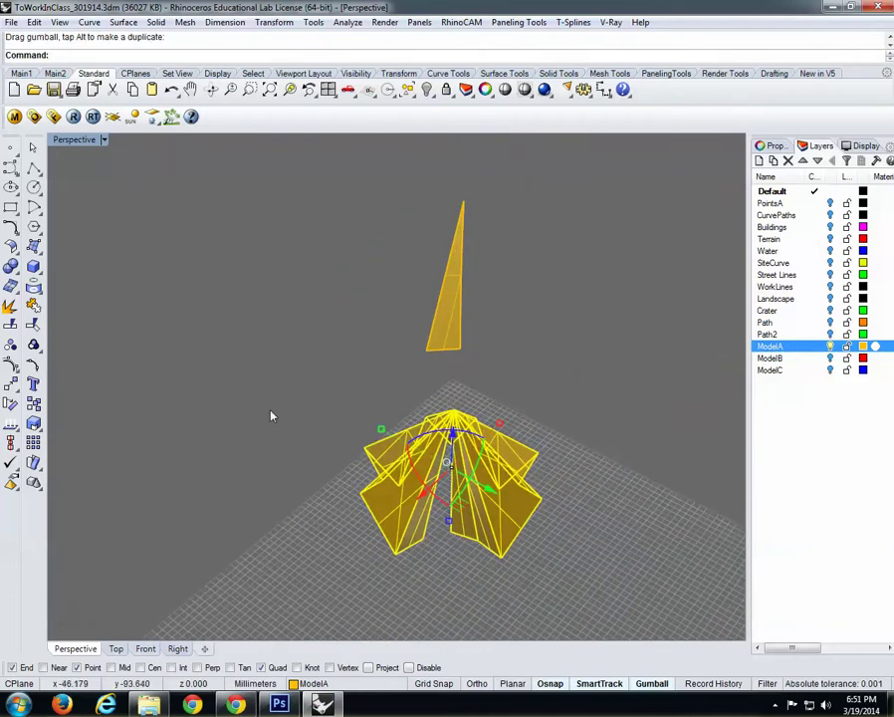
right_click_drag(505, 436, 449, 328)
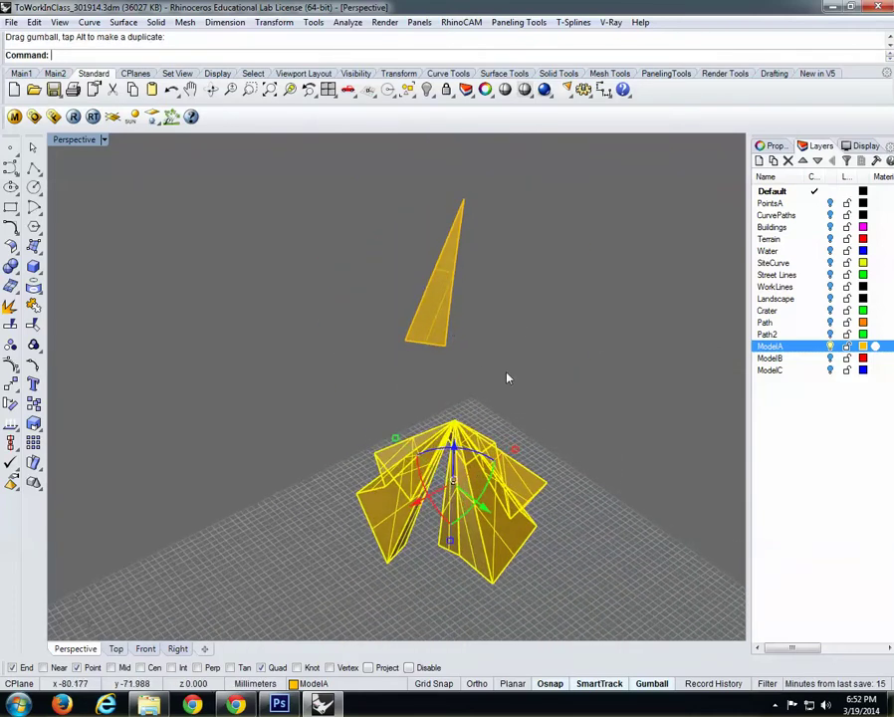
key("ctrl+z")
Delete the single unjoined inner panel from ModelA, undoing any accidental drag of the polysurface.
left_click(450, 448)
left_click(432, 331)
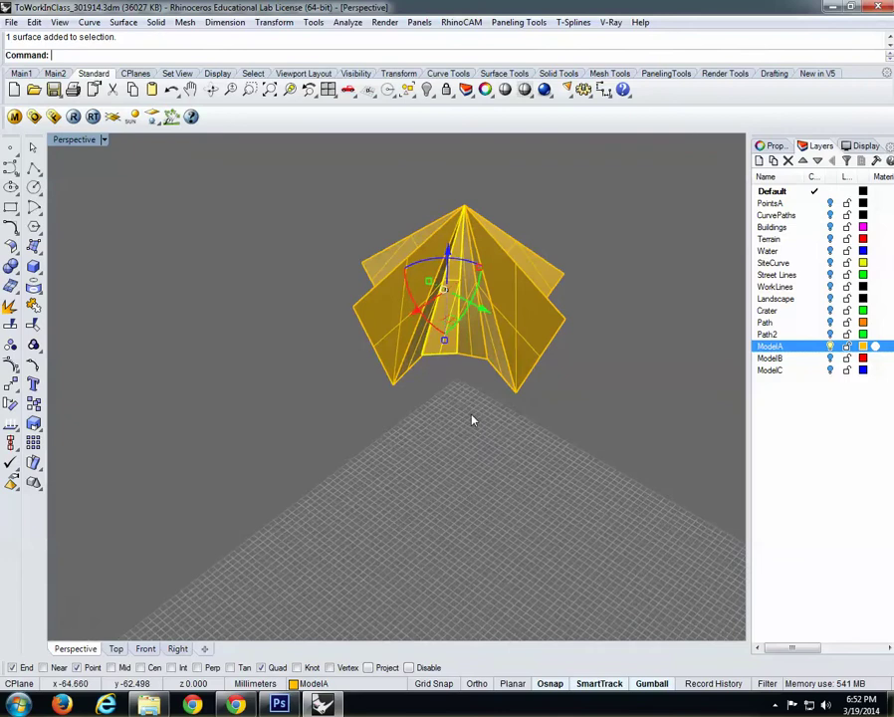
key("Delete")
right_click_drag(466, 368, 449, 432)
scroll(454, 427, "down", 4)
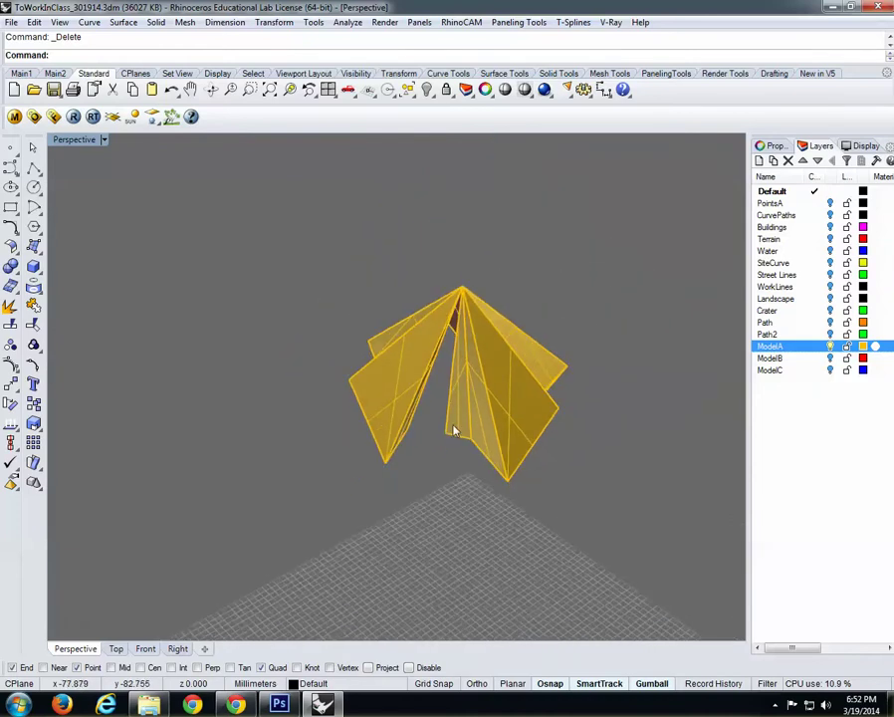
scroll(456, 427, "up", 4)
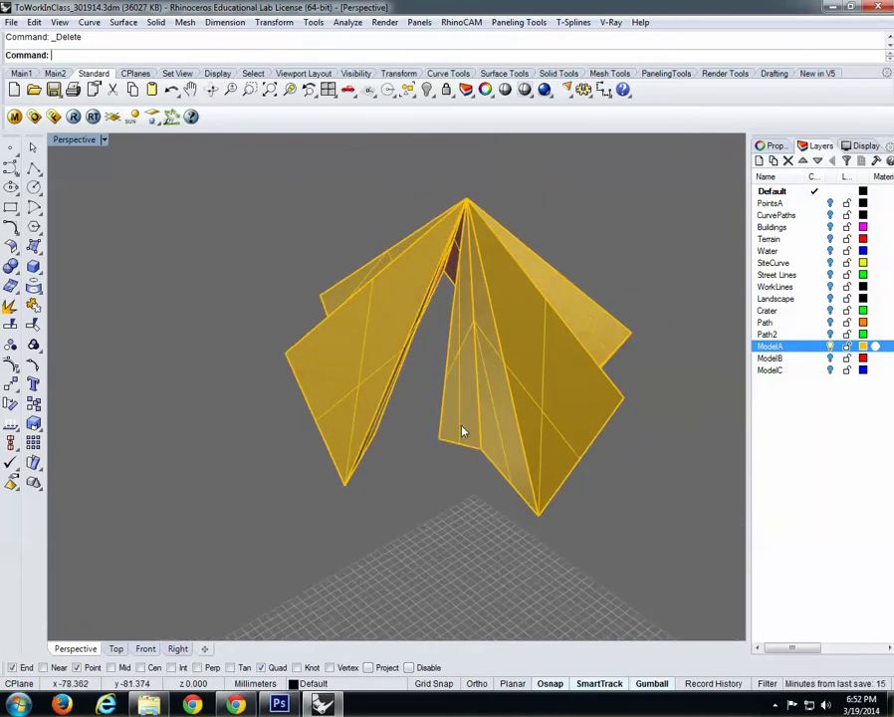
mouse_move(489, 394)
left_mouse_down()
mouse_move(484, 382)
mouse_move(481, 390)
left_mouse_up()
key("ctrl+z")
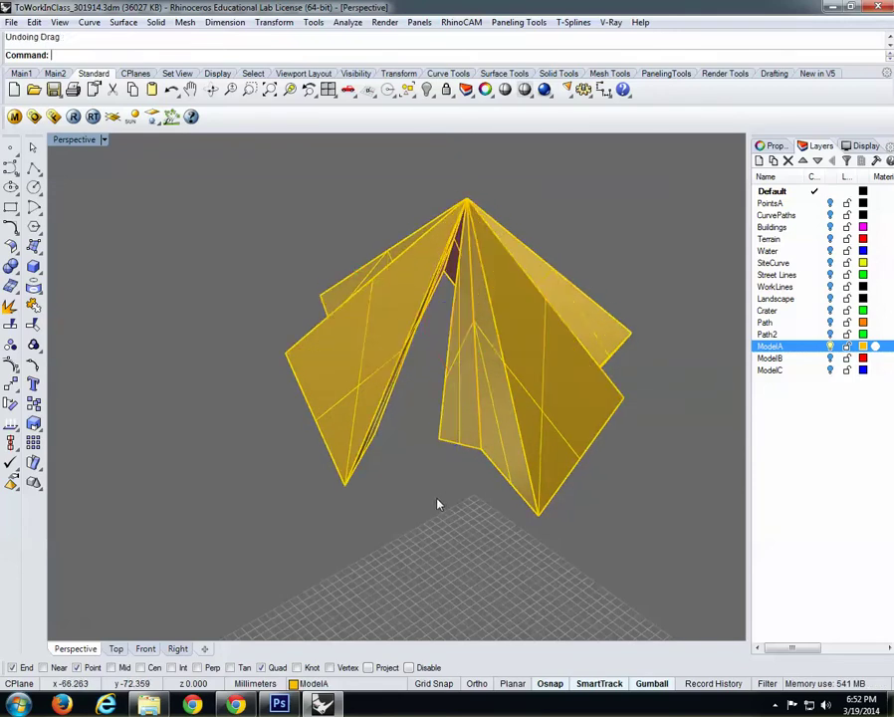
Create a bounding-box cage around the ModelA polysurface with CageEdit, using World coordinates, 4 points and degree 3 per direction, and a Global region.
left_click(487, 428)
type("CageEdit")
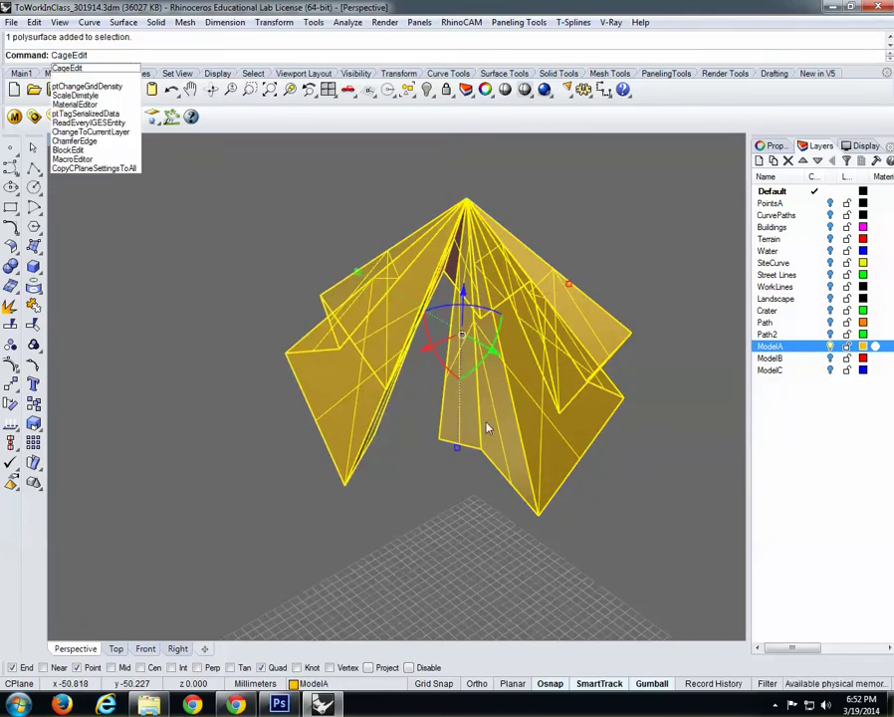
key("Return")
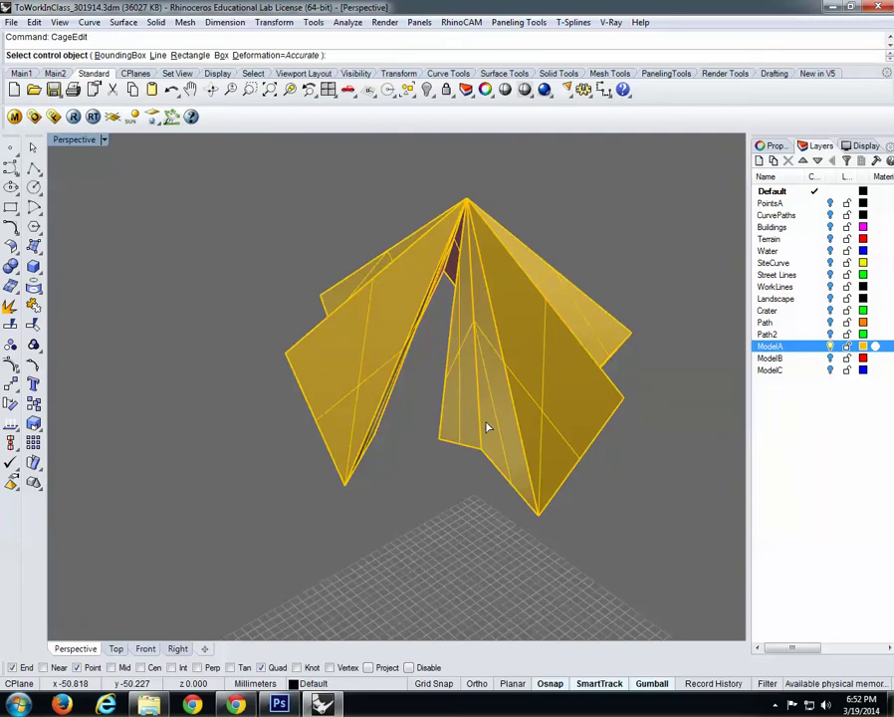
left_click(119, 55)
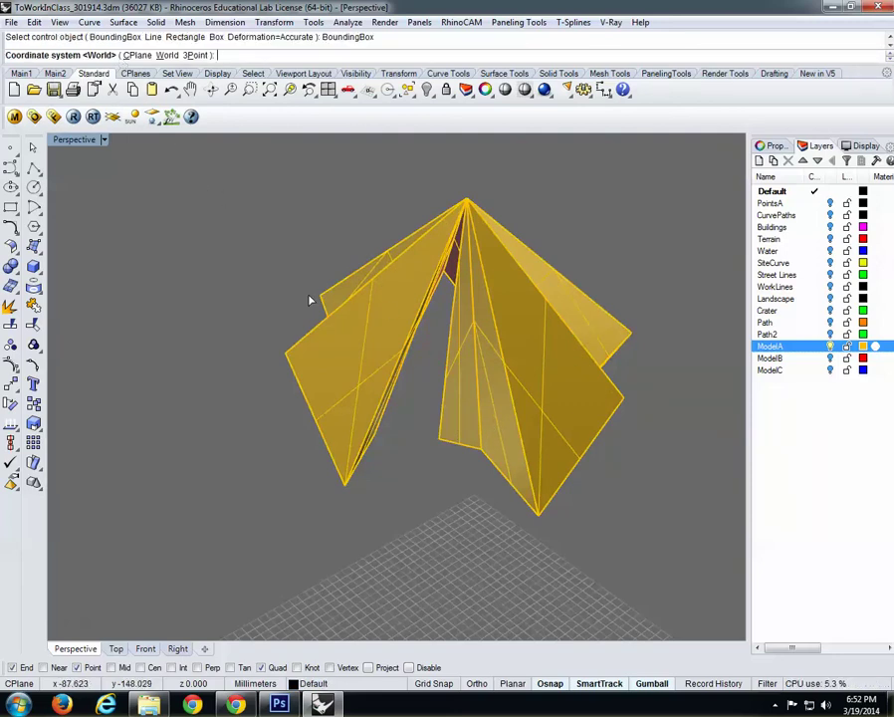
key("Return")
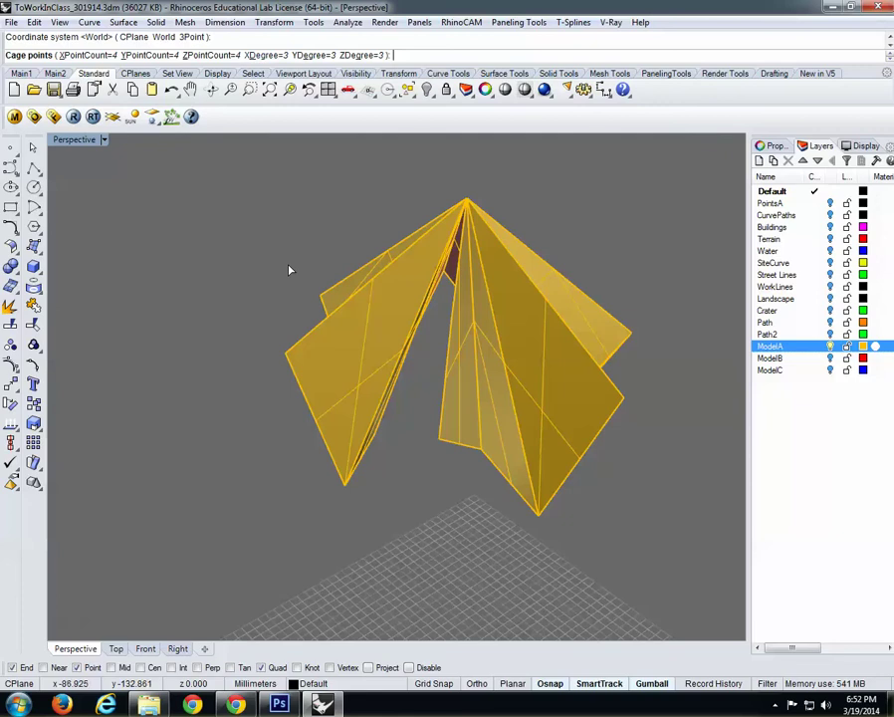
right_click_drag(289, 269, 265, 269)
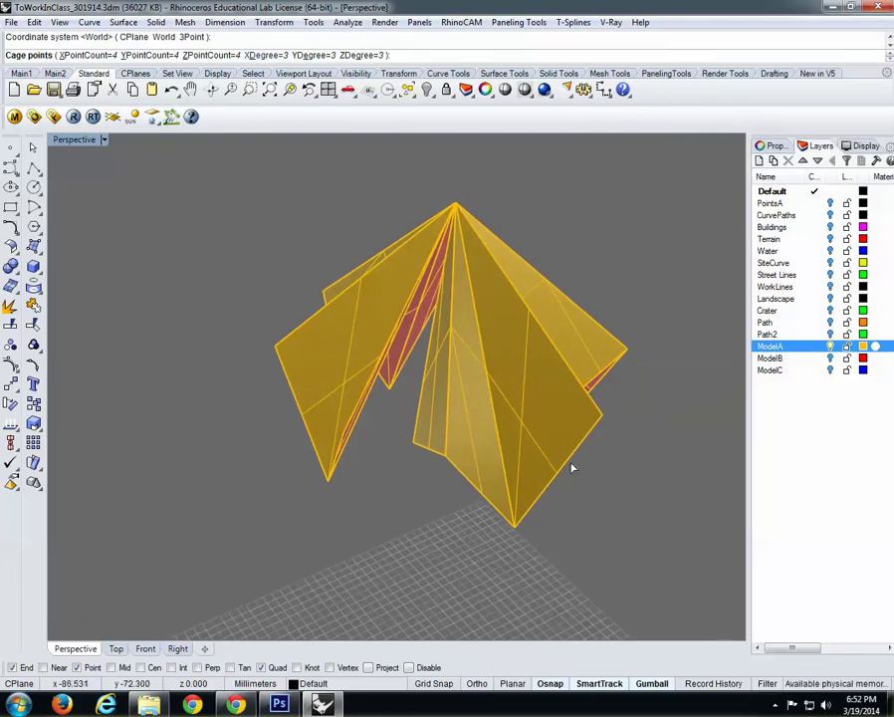
right_click_drag(667, 425, 624, 421)
right_click_drag(579, 504, 326, 487)
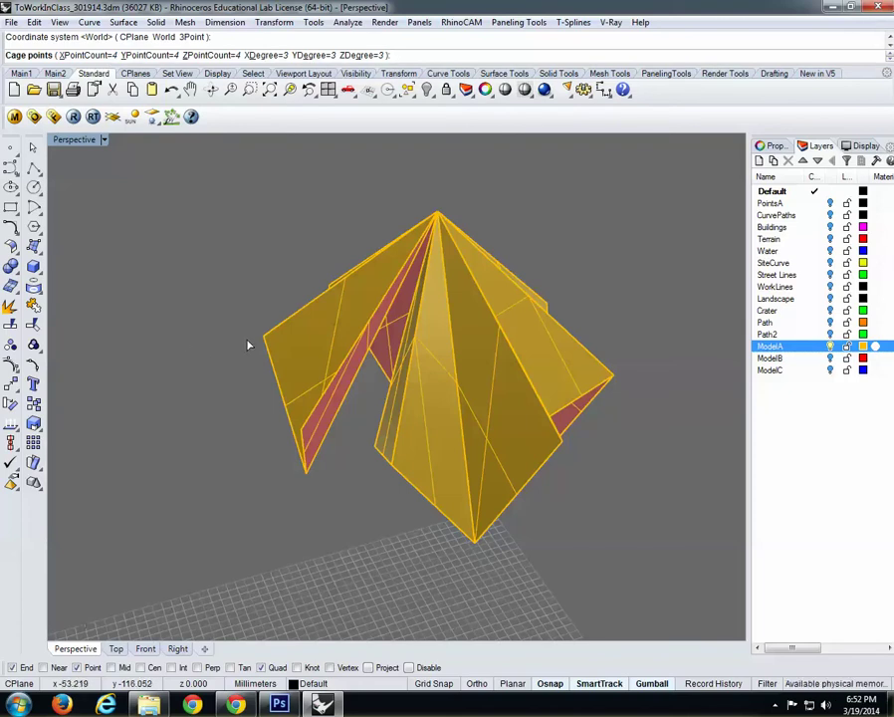
key("Return")
key("Return")
right_click_drag(250, 344, 318, 394)
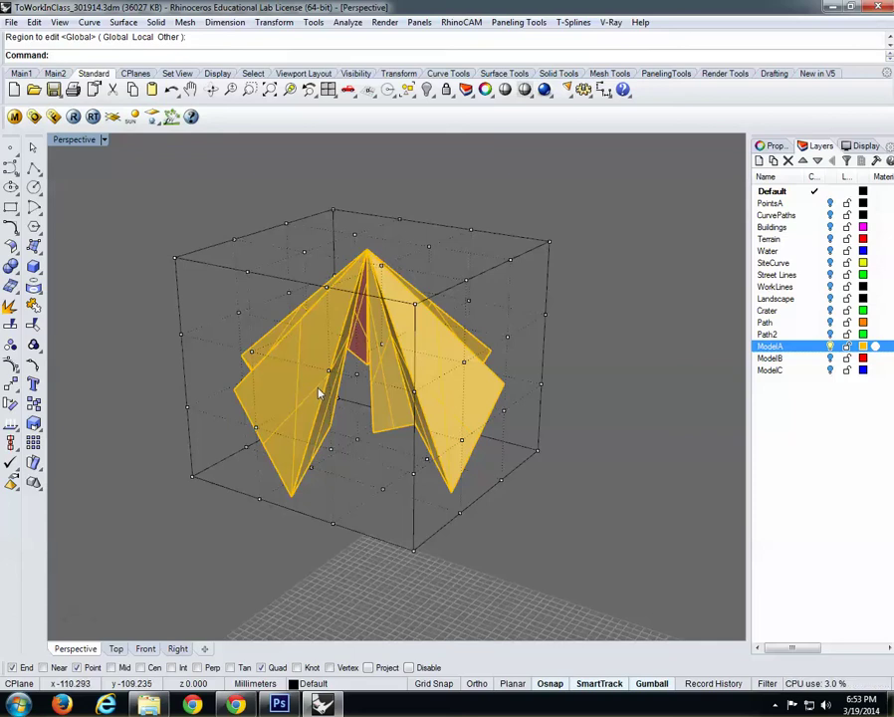
Select the six upper cage points at one vertical corner of the cage and raise them.
left_click_drag(498, 208, 608, 434)
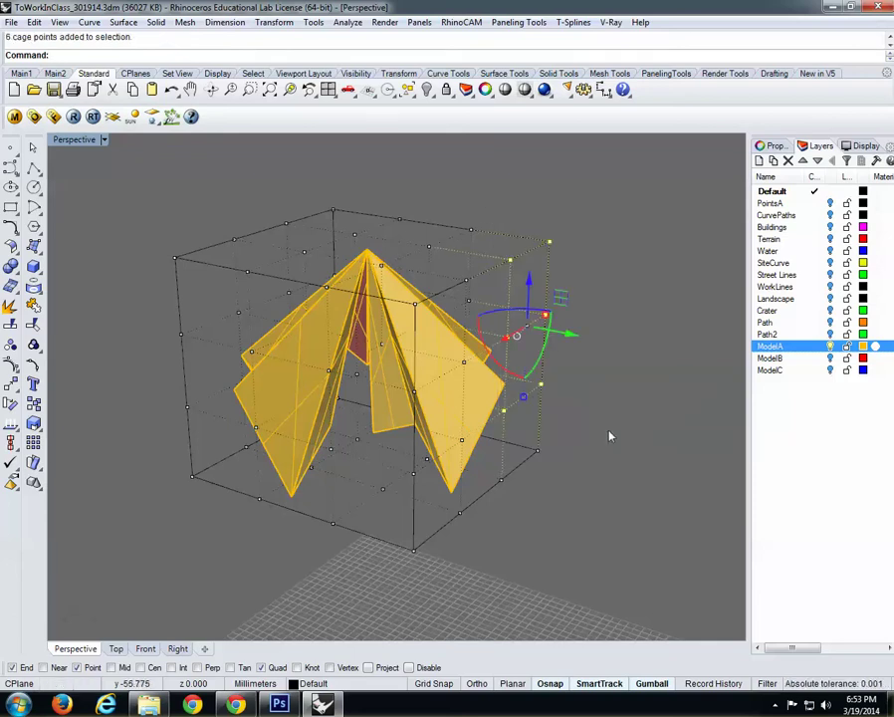
right_click_drag(608, 434, 574, 406)
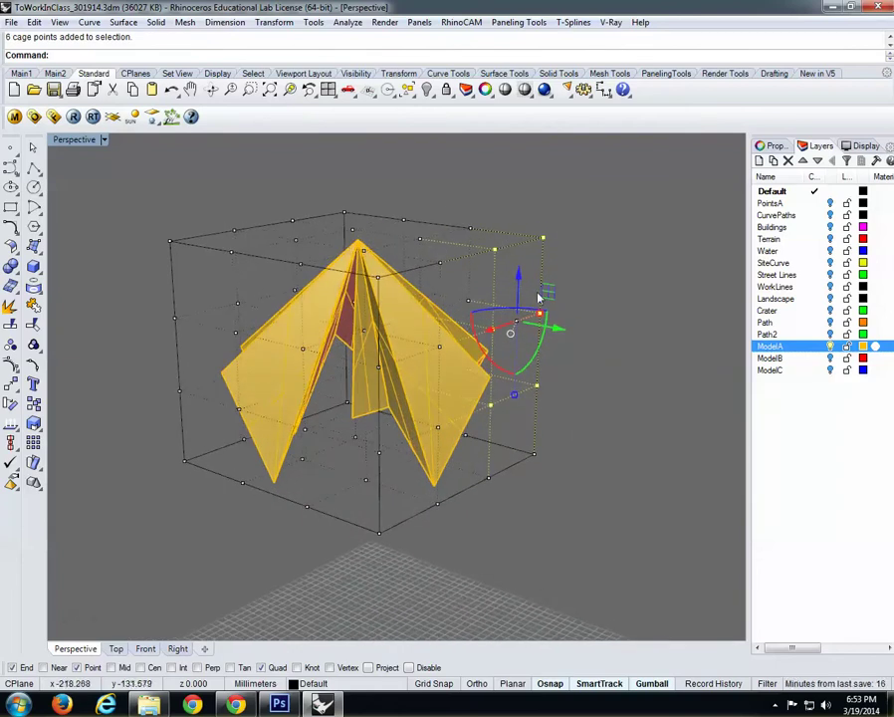
left_click_drag(515, 300, 515, 262)
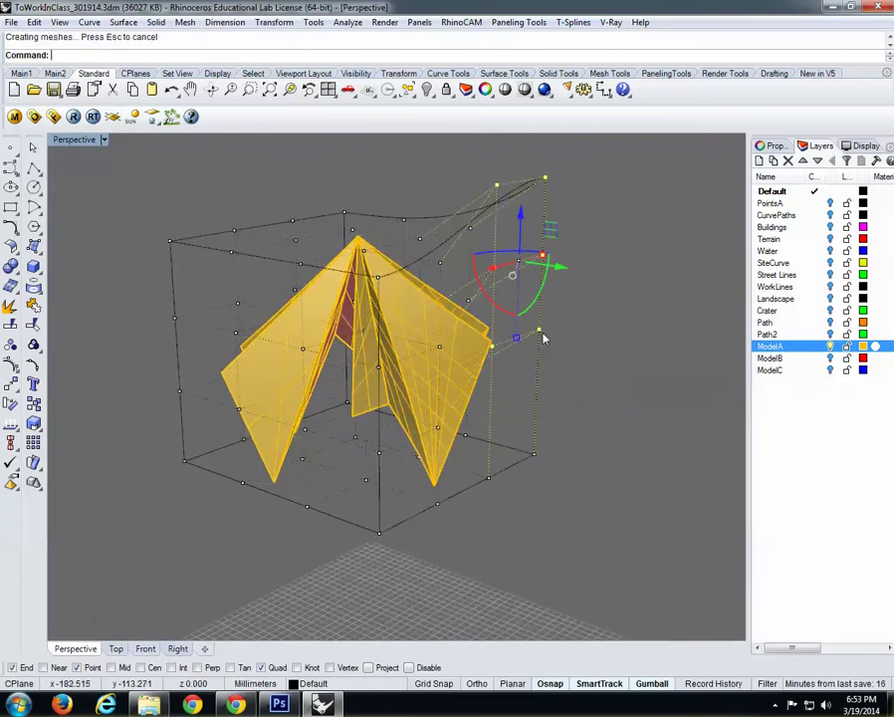
right_click_drag(514, 262, 566, 358)
Pull the selected corner cage points horizontally outward, away from ModelA, to stretch that side of the roof.
left_click_drag(570, 336, 616, 366)
right_click_drag(585, 415, 563, 486)
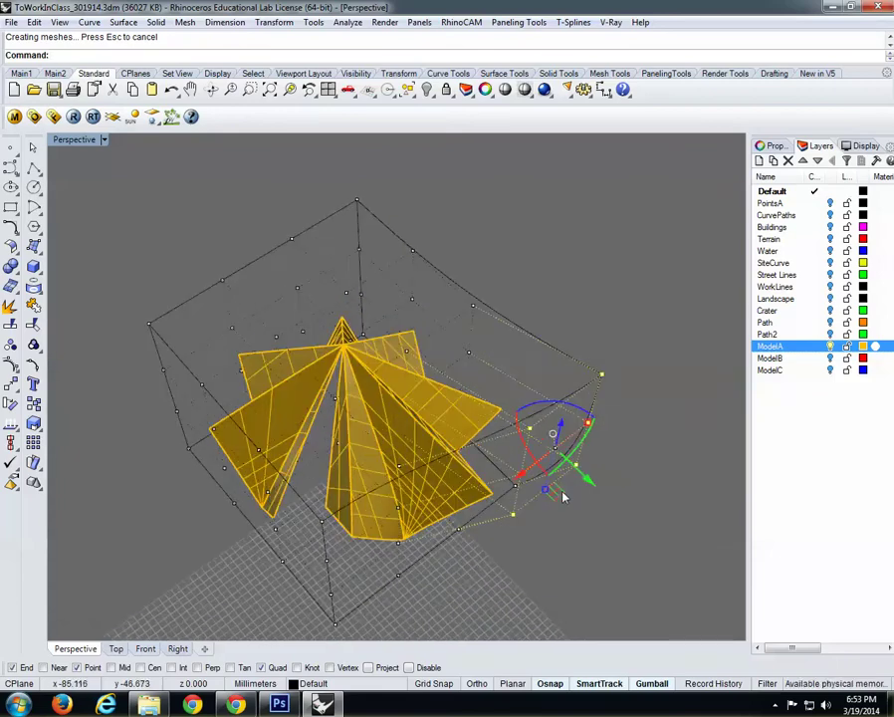
left_click_drag(564, 486, 671, 484)
right_click_drag(382, 489, 334, 450)
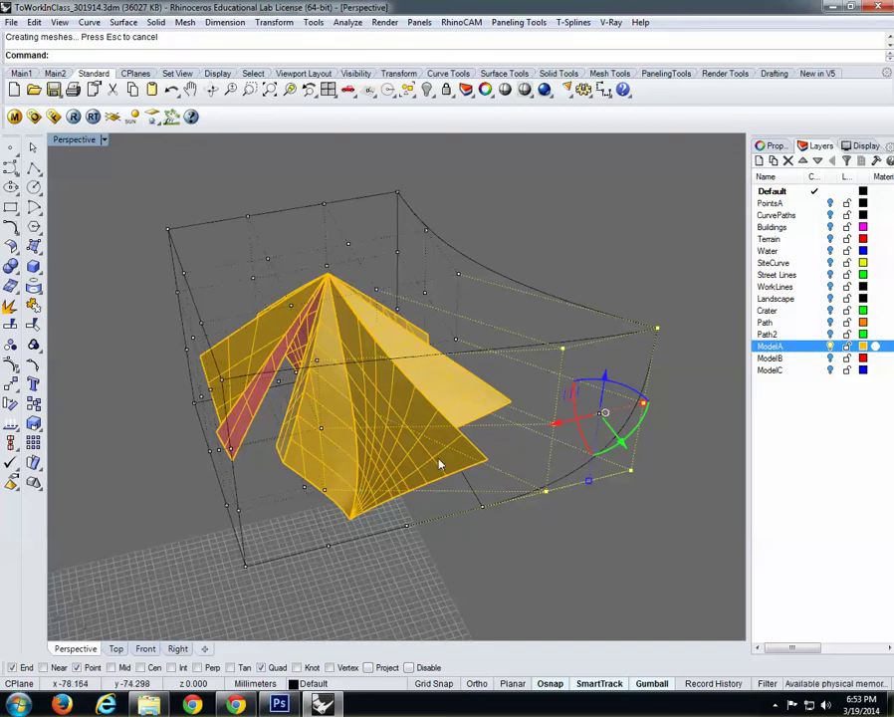
Select the upper cage points at the opposite corner, raise them and pull them horizontally outward.
right_click_drag(412, 363, 239, 261)
left_click_drag(184, 219, 260, 391)
left_click_drag(233, 274, 215, 179)
right_click_drag(249, 274, 259, 373)
scroll(255, 292, "down", 4)
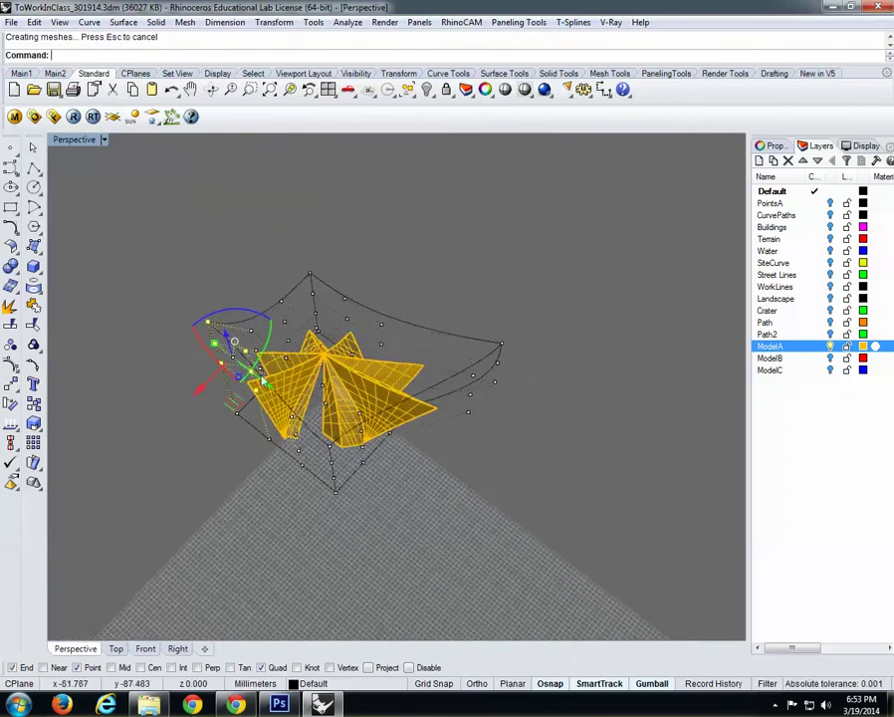
left_click_drag(233, 396, 138, 420)
Select eight cage points at a third corner of the cage and pull them horizontally outward.
right_click_drag(318, 427, 519, 327)
left_click_drag(311, 286, 371, 397)
right_click_drag(345, 380, 354, 470)
right_click_drag(360, 423, 357, 494)
scroll(376, 460, "up", 2)
scroll(376, 461, "up", 6)
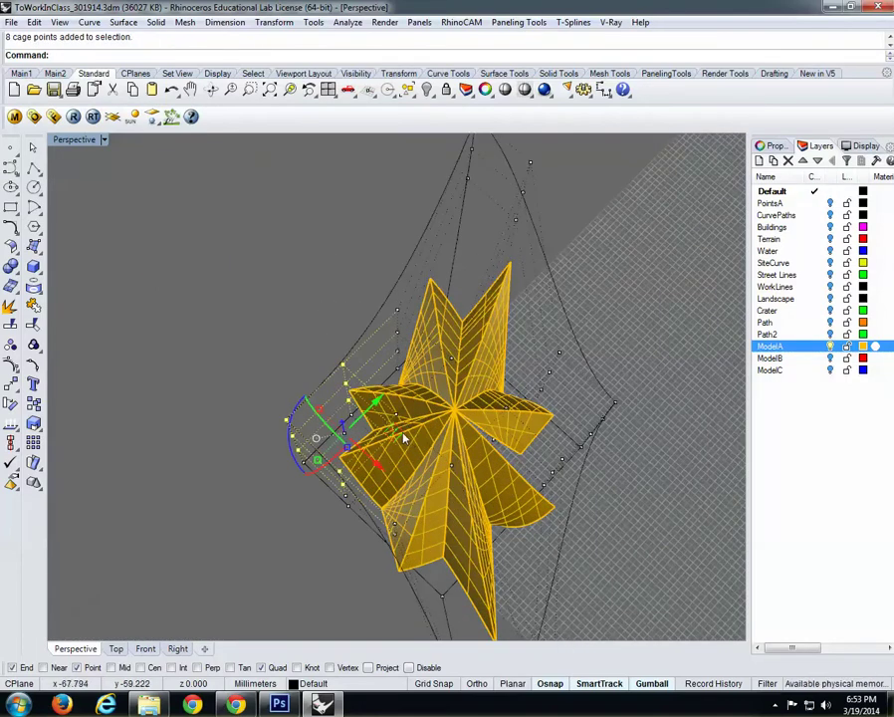
left_click_drag(359, 428, 219, 420)
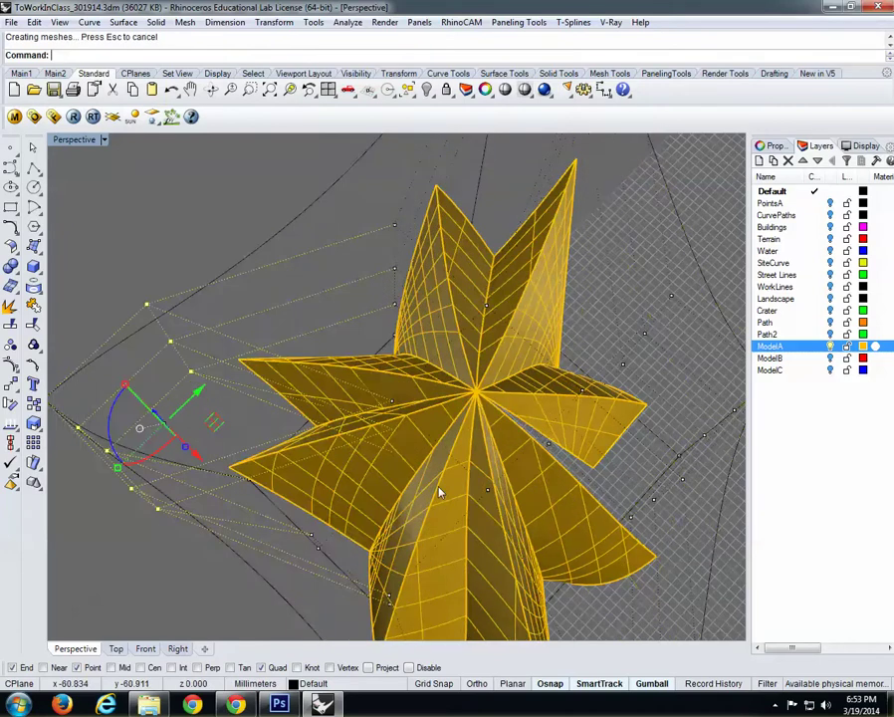
Select five bottom cage points beneath one leg of ModelA and pull them straight down.
right_click_drag(439, 491, 366, 343)
scroll(364, 341, "down", 4)
left_click_drag(281, 368, 489, 432)
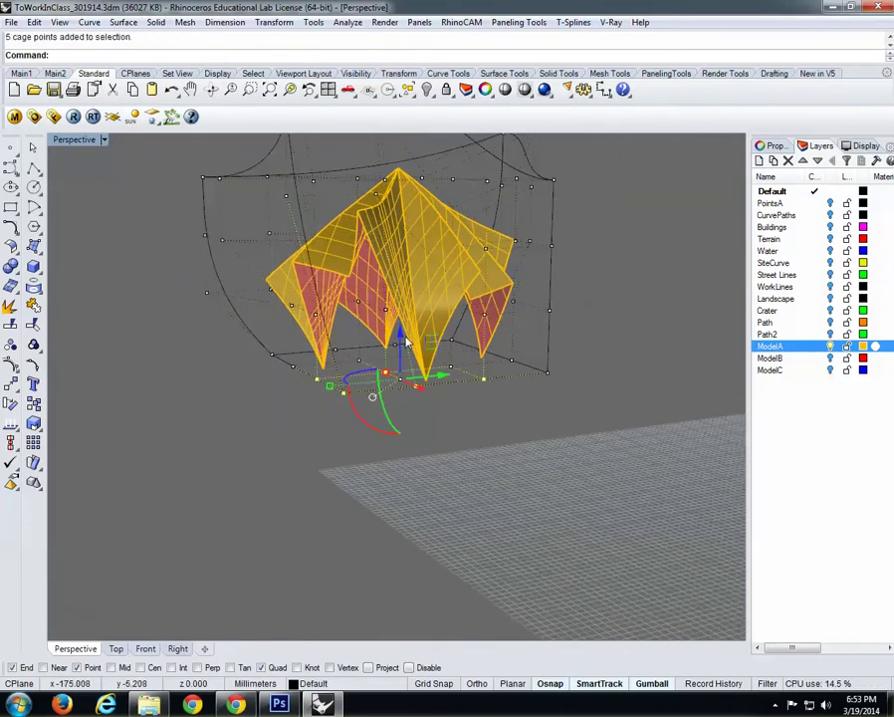
left_click_drag(406, 337, 402, 428)
right_click_drag(567, 493, 724, 380)
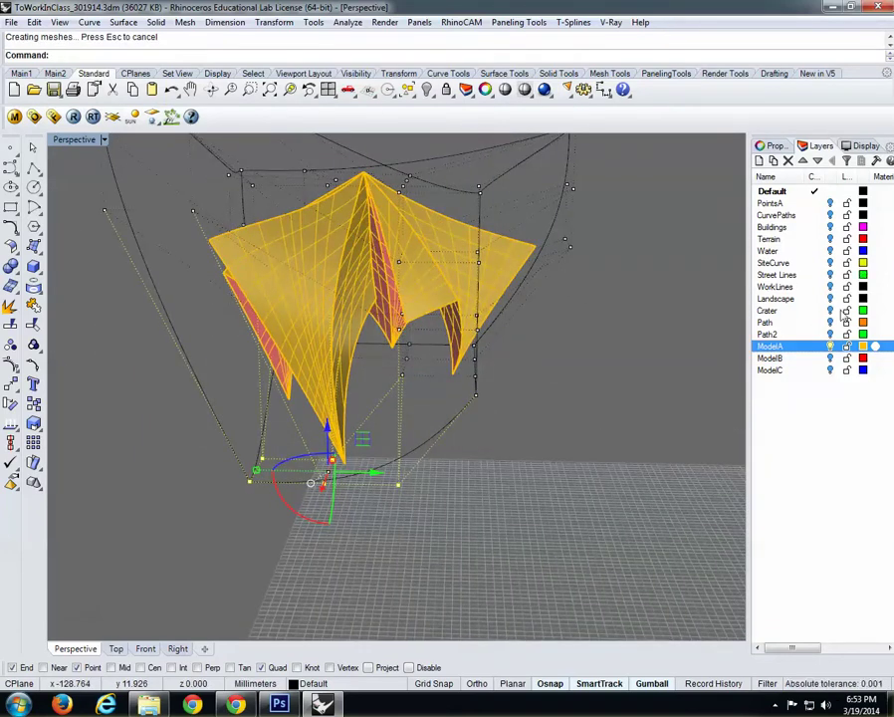
Show the Path layer to check the lengthened leg against it, and undo the downward move of the cage points.
left_click(830, 323)
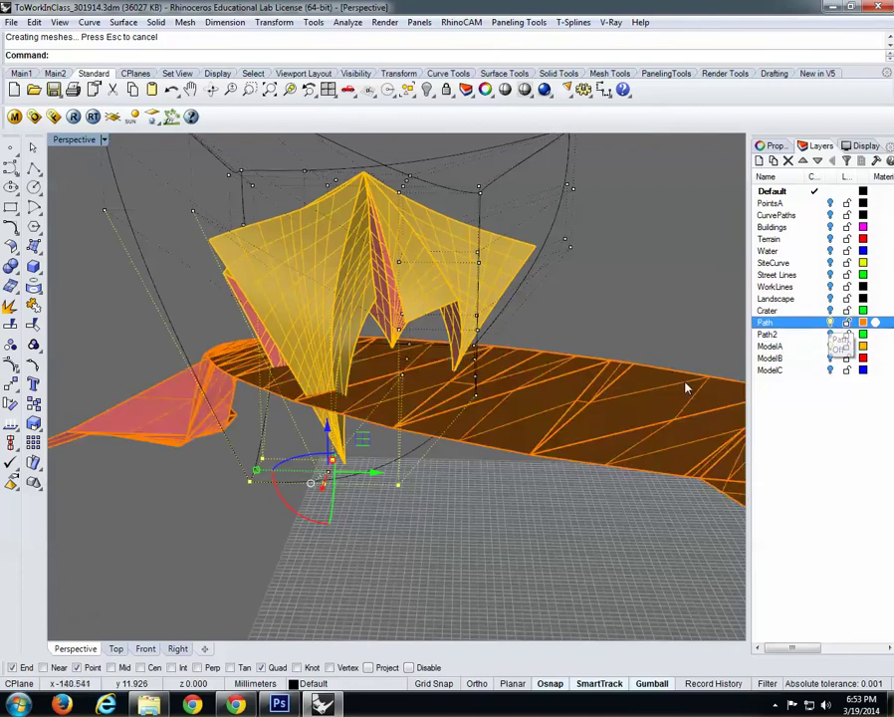
right_click_drag(557, 398, 389, 416)
scroll(385, 411, "up", 4)
right_click_drag(323, 387, 318, 290)
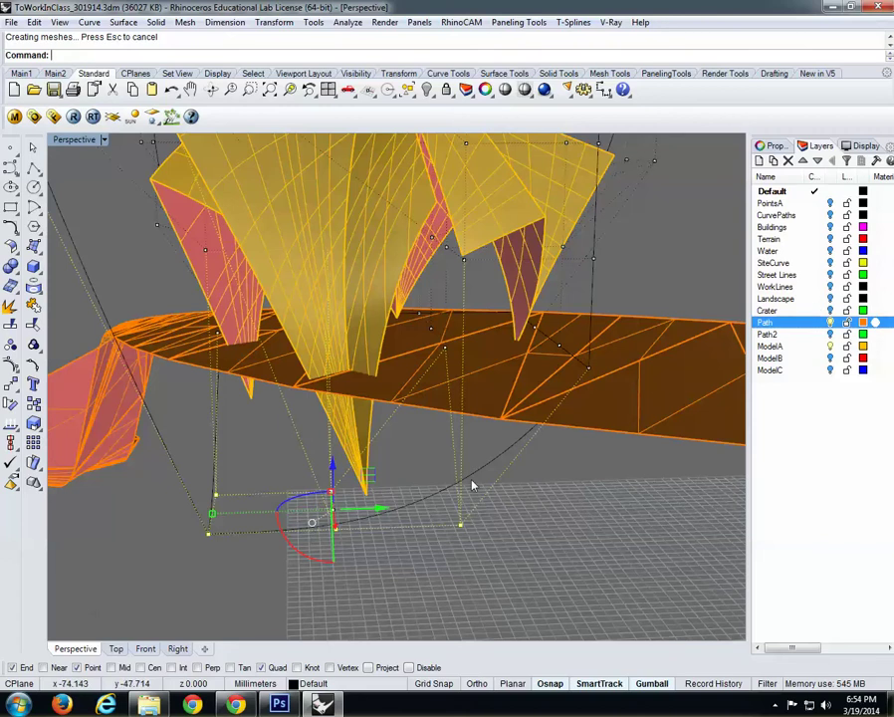
key("ctrl+z")
key("ctrl+z")
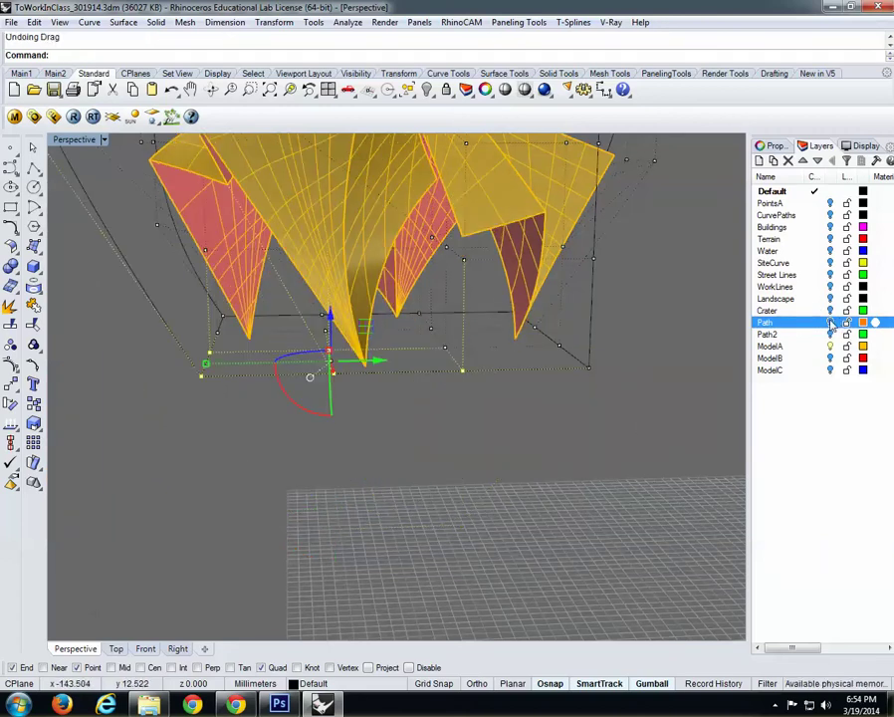
Turn on the Path and Landscape layers and lock both.
left_click(830, 323)
right_click_drag(531, 375, 453, 429)
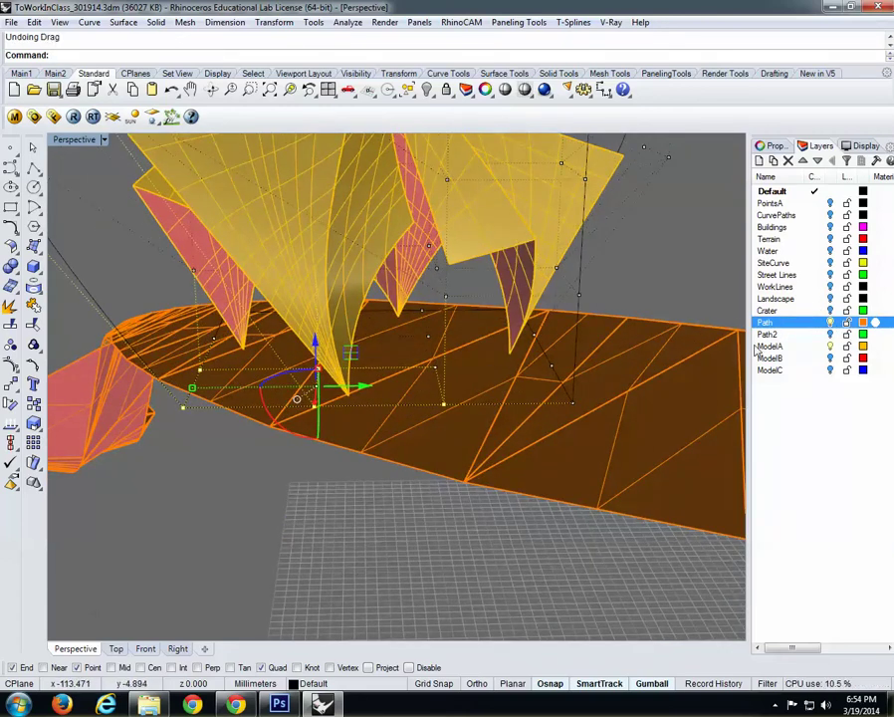
right_click_drag(669, 428, 301, 265)
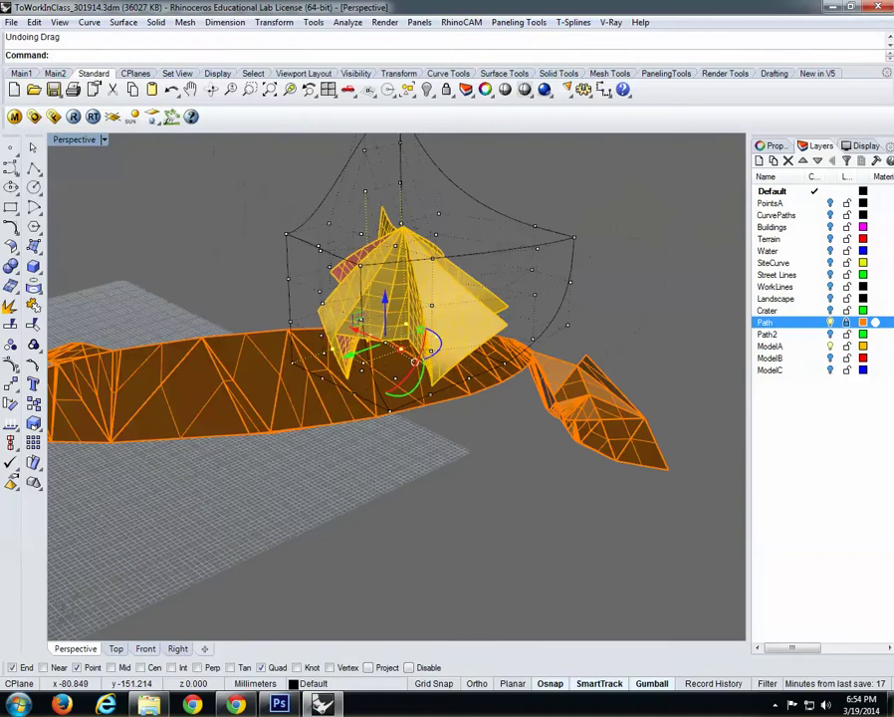
left_click(830, 299)
left_click(847, 298)
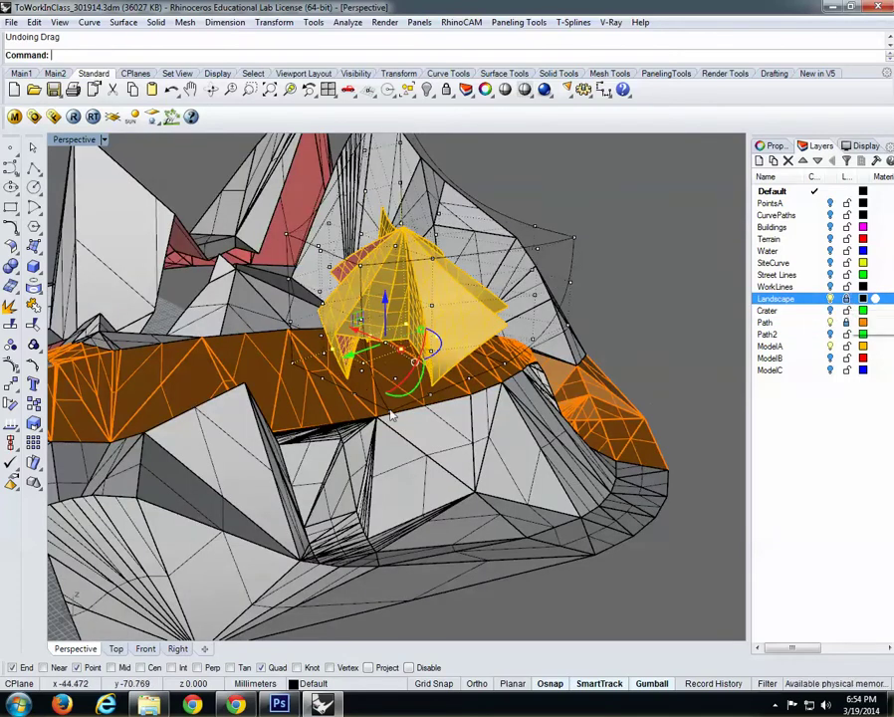
Stretch ModelA along the path surface by moving the cage points on one side horizontally toward the narrow stretch of path.
right_click_drag(392, 415, 376, 393)
scroll(377, 393, "down", 3)
right_click_drag(297, 268, 329, 298)
left_click_drag(252, 234, 344, 409)
scroll(368, 431, "down", 2)
right_click_drag(367, 431, 374, 473)
right_click_drag(303, 385, 302, 415)
mouse_move(304, 384)
left_mouse_down()
mouse_move(174, 384)
mouse_move(183, 383)
left_mouse_up()
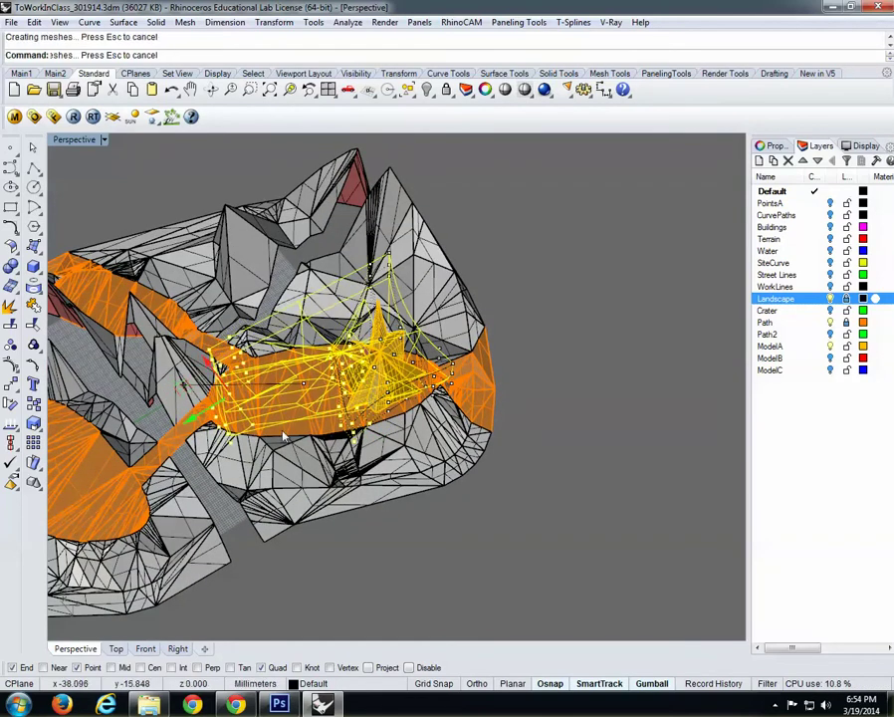
scroll(299, 393, "up", 2)
mouse_move(299, 393)
right_mouse_down()
mouse_move(294, 360)
mouse_move(455, 327)
mouse_move(417, 319)
right_mouse_up()
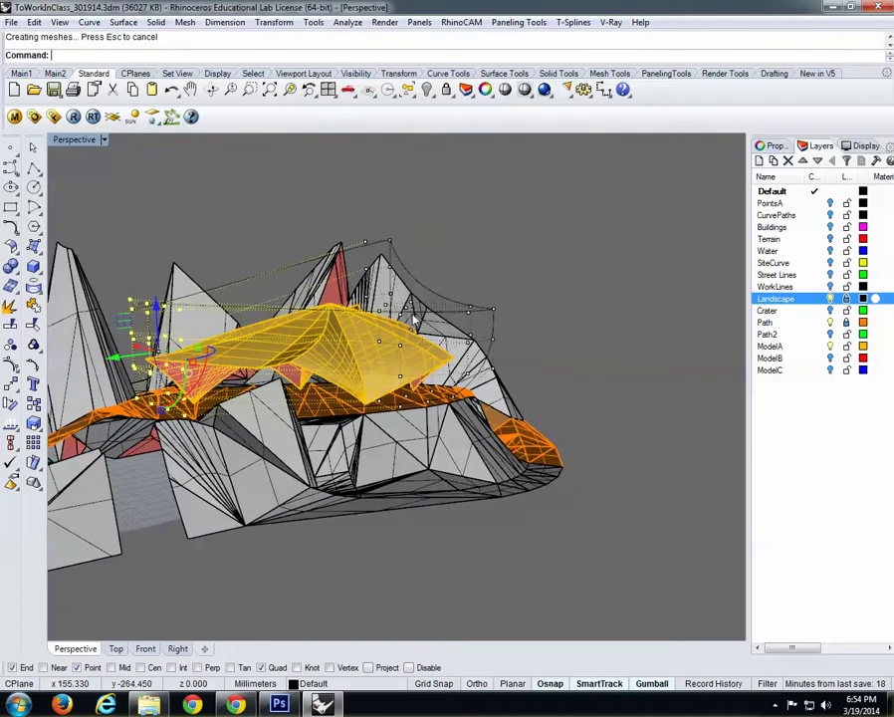
Select three cage points at the other end of the stretched cage and pull them horizontally in toward ModelA.
left_click_drag(456, 288, 502, 323)
right_click_drag(544, 365, 524, 404)
scroll(484, 388, "up", 4)
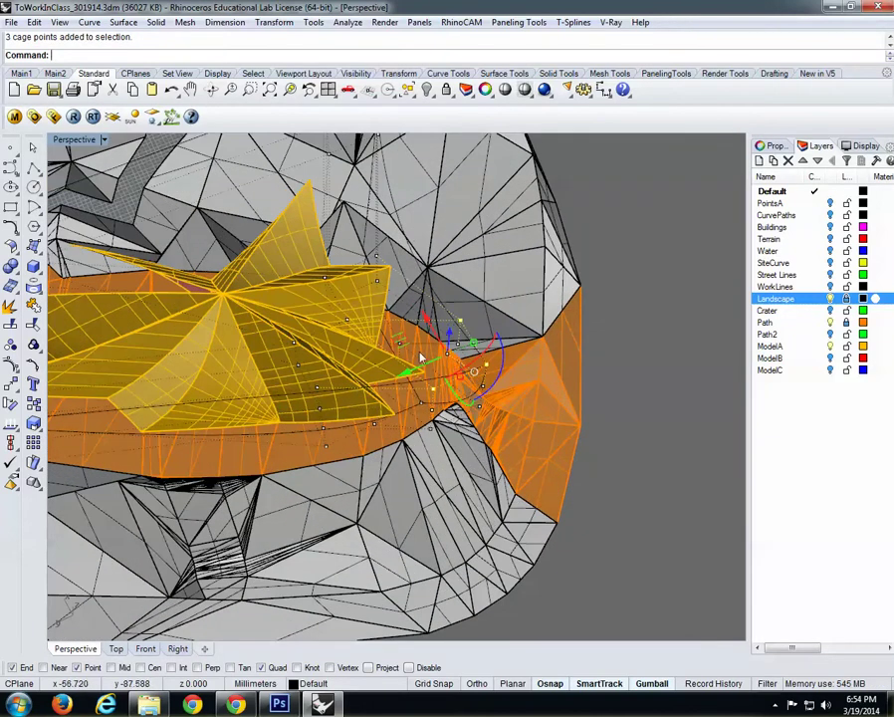
left_click_drag(398, 339, 329, 311)
Select the upper cage points at the outer end of ModelA and lower them slightly.
right_click_drag(377, 403, 344, 235)
scroll(367, 350, "down", 4)
scroll(459, 342, "up", 4)
right_click_drag(459, 342, 448, 276)
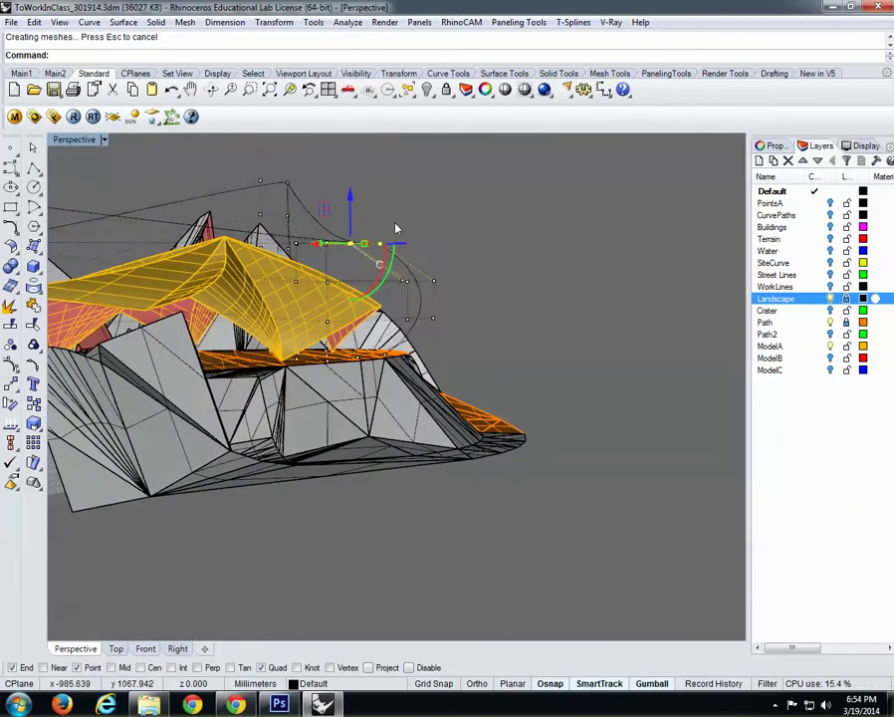
left_click_drag(390, 228, 428, 295)
left_click_drag(406, 235, 408, 255)
Select four upper cage points on ModelA's mountain side and raise them to lift that fold.
right_click_drag(430, 257, 407, 414)
scroll(293, 371, "up", 4)
right_click_drag(242, 390, 294, 338)
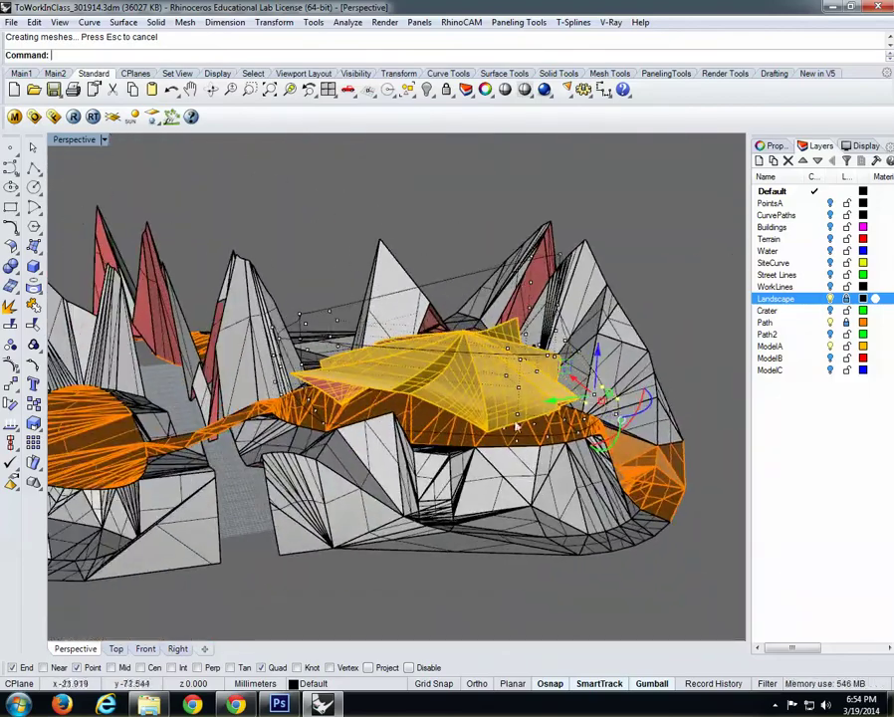
right_click_drag(516, 425, 508, 272)
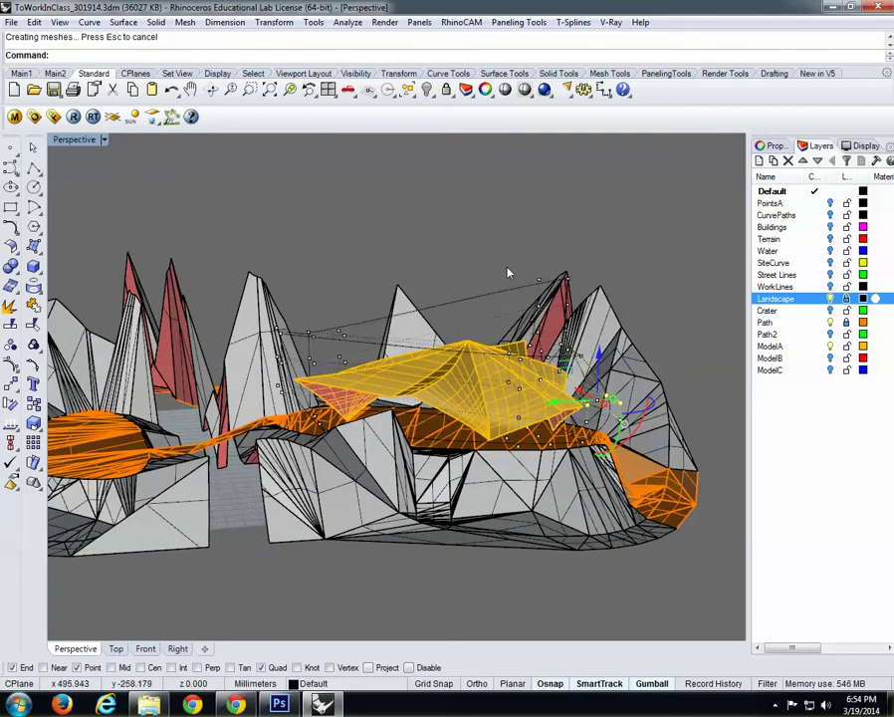
left_click_drag(507, 266, 603, 337)
right_click_drag(609, 383, 570, 418)
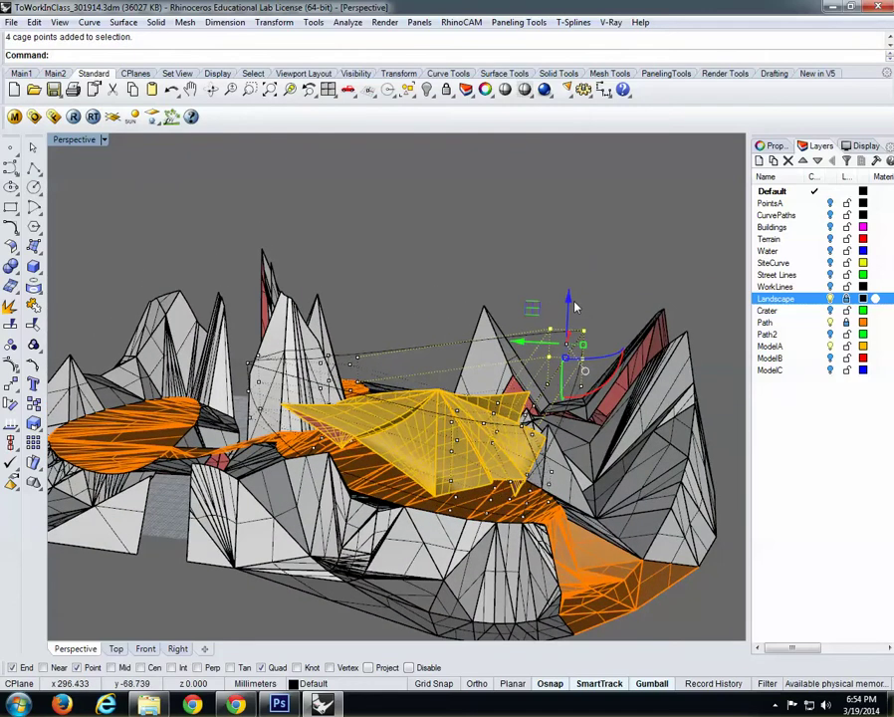
left_click_drag(575, 306, 572, 244)
right_click_drag(572, 244, 562, 460)
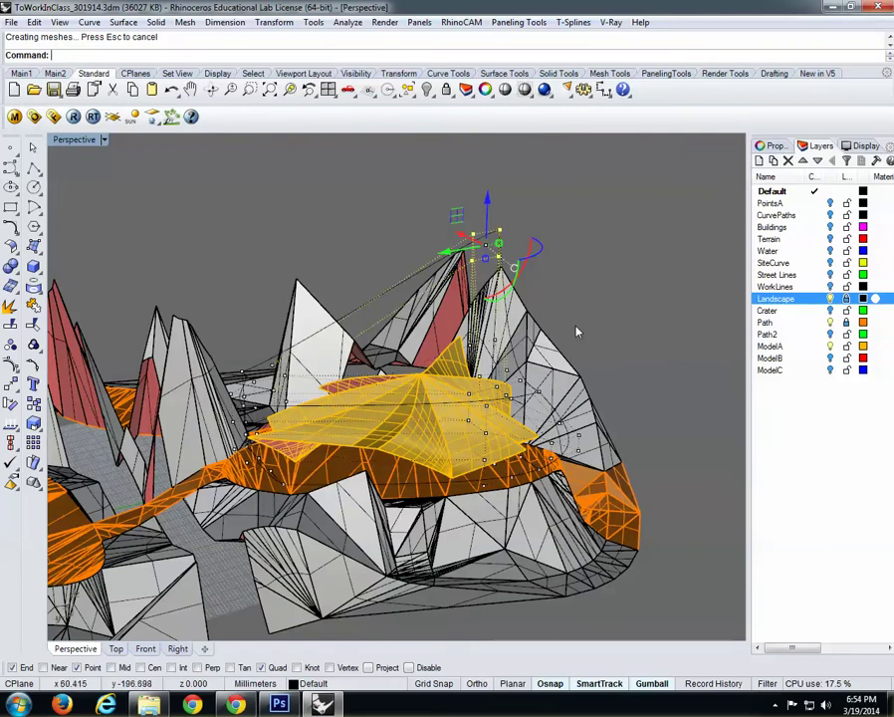
Hide the Landscape and Path layers to isolate the deformed ModelA and its cage.
left_click(831, 300)
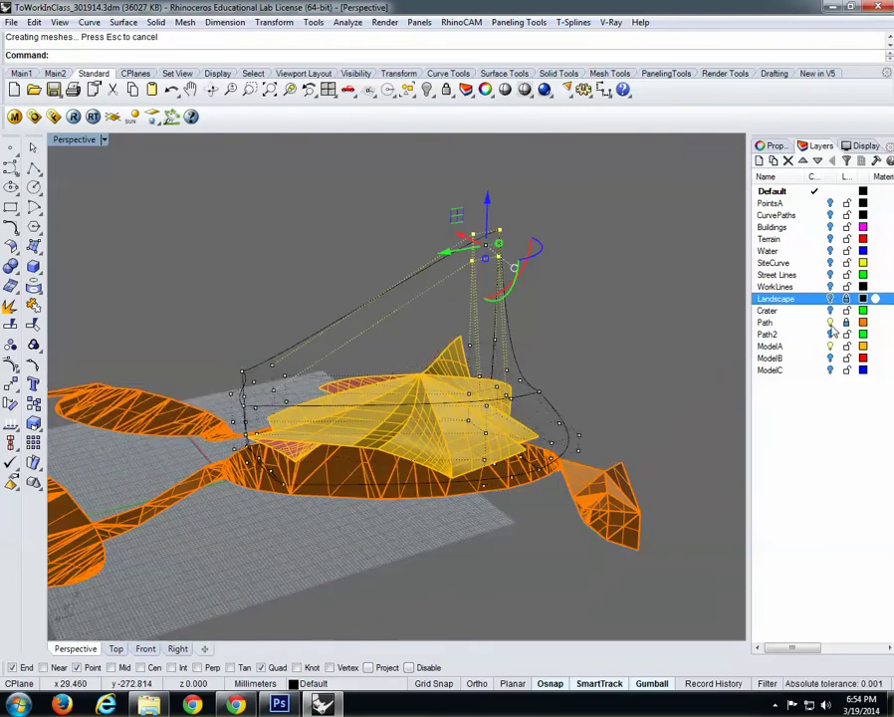
left_click(831, 322)
right_click_drag(556, 430, 507, 430)
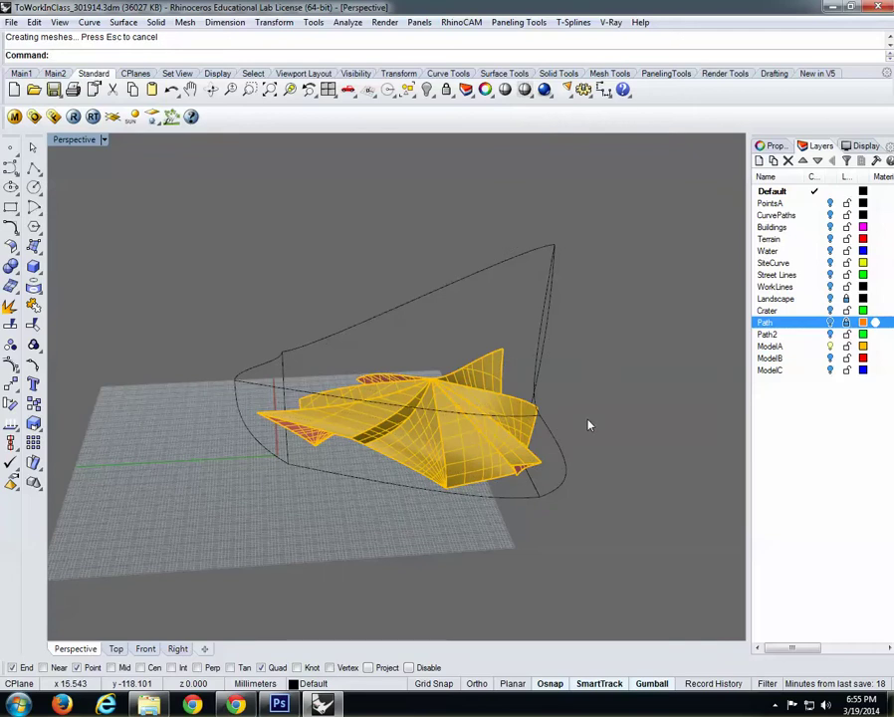
right_click_drag(588, 425, 559, 340)
Select the cage control object surrounding the deformed ModelA.
left_click(559, 339)
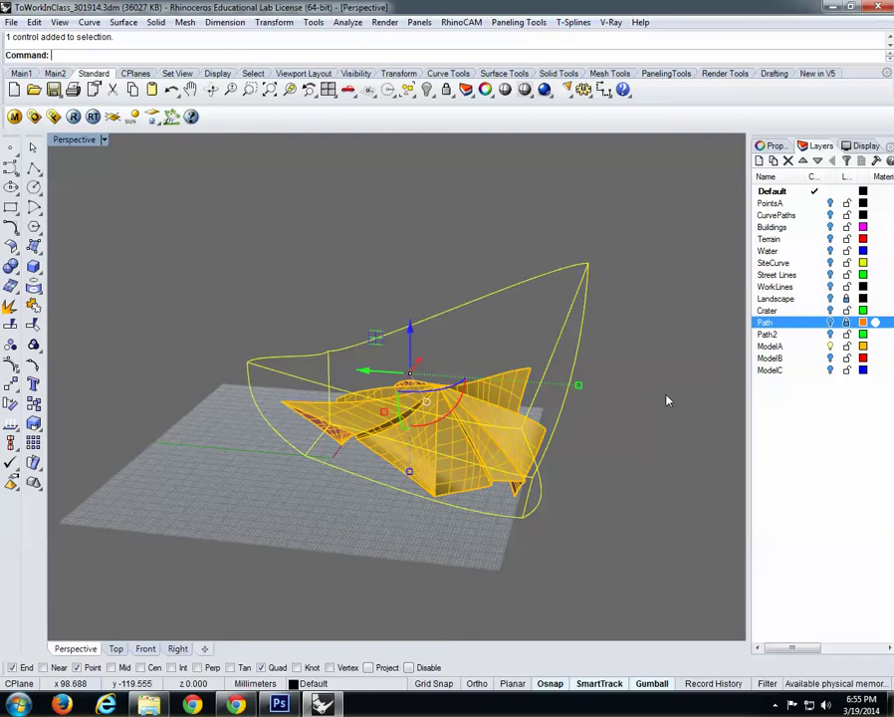
right_click_drag(606, 424, 578, 430)
scroll(548, 463, "up", 4)
right_click_drag(551, 513, 529, 432, "shift")
left_click(606, 304)
left_click(599, 308)
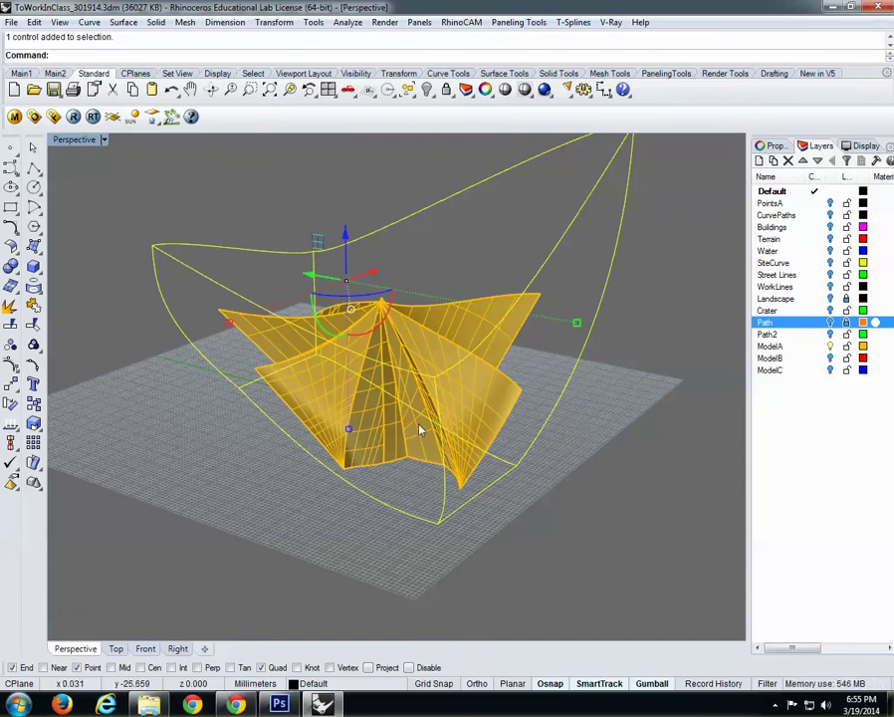
Show the cage's control points and raise the four upper points at the cage corner opposite its high peak.
right_click_drag(420, 430, 436, 409)
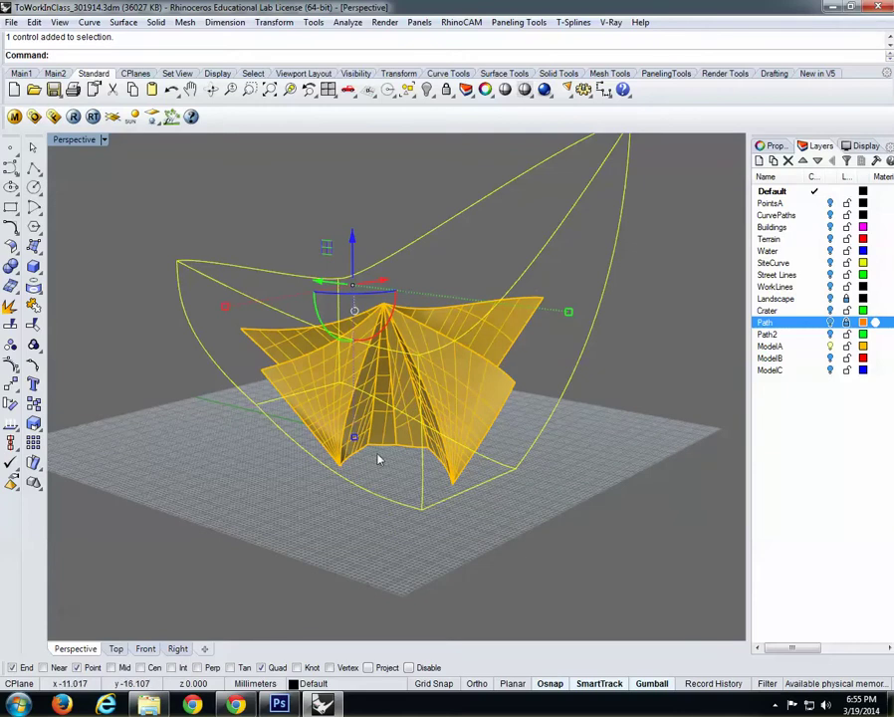
left_click(12, 368)
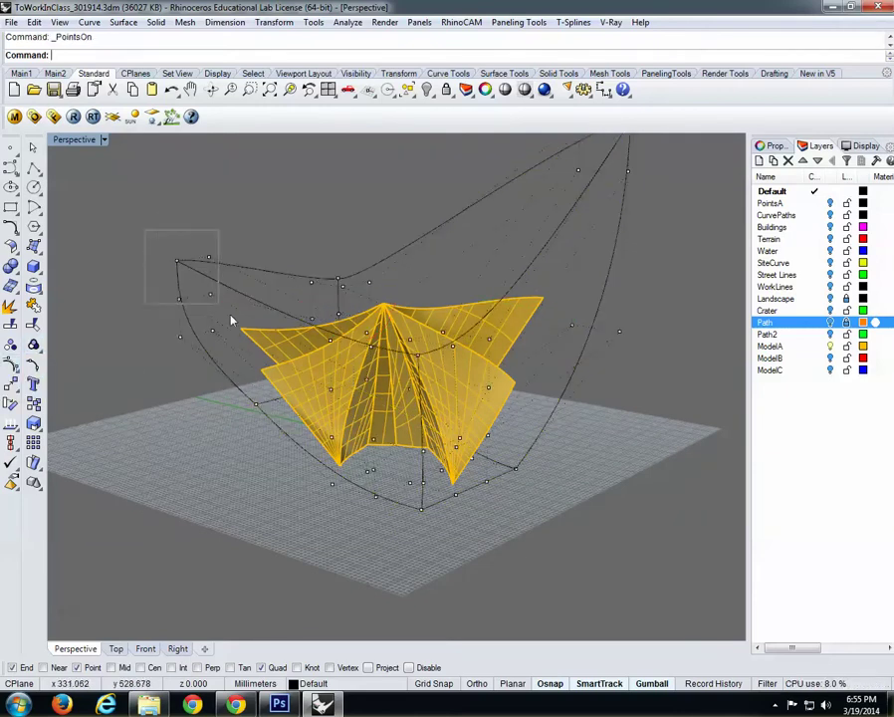
left_click_drag(218, 303, 231, 315)
left_click_drag(196, 240, 197, 153)
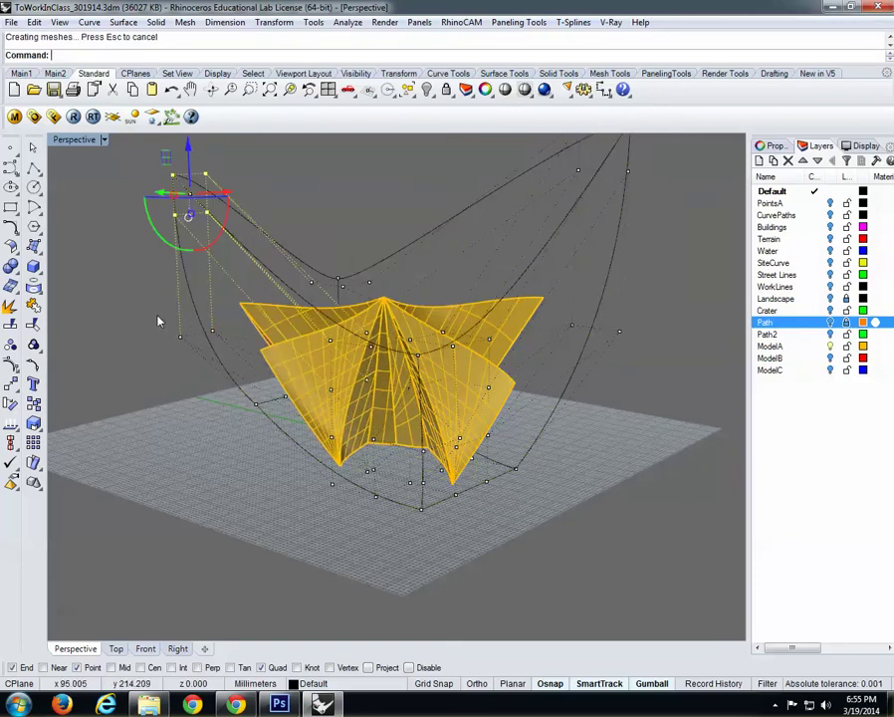
Select the two cage points directly below the raised corner, pull them down, and bring them slightly back up.
left_click_drag(158, 321, 227, 351)
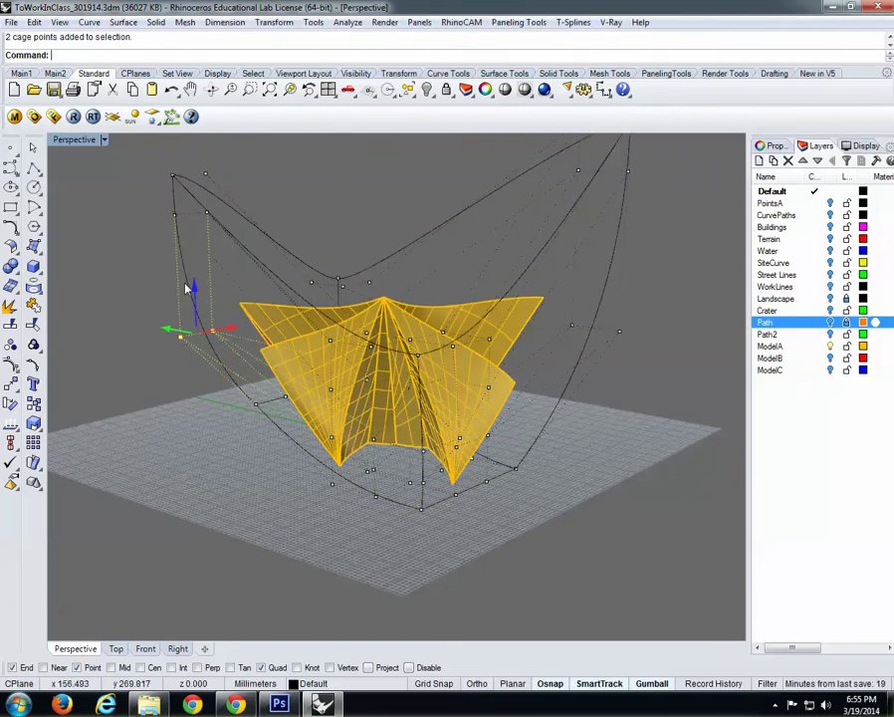
left_click_drag(195, 298, 211, 443)
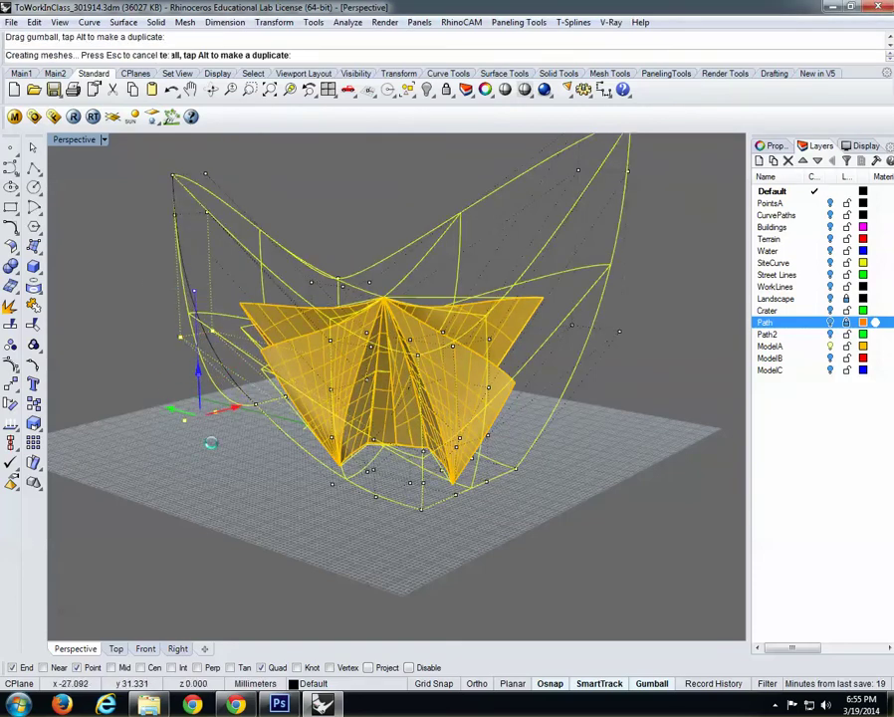
right_click_drag(211, 443, 348, 408)
left_click_drag(177, 402, 177, 365)
Delete the cage control object around the deformed ModelA and check the model's folds from several sides.
key("Escape")
key("Escape")
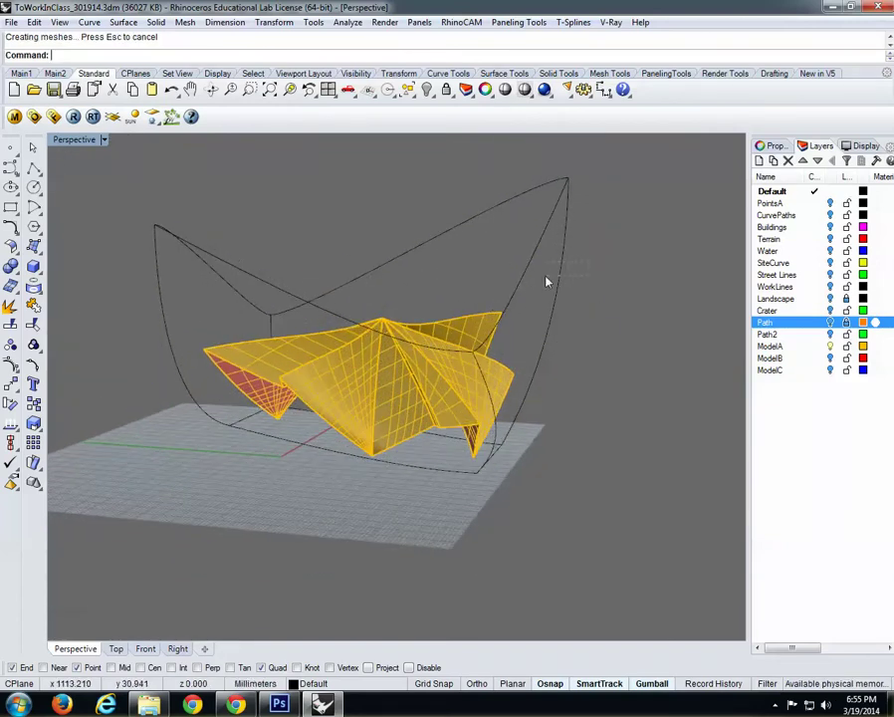
left_click(533, 324)
key("Delete")
right_click_drag(550, 333, 362, 443)
scroll(404, 386, "up", 3)
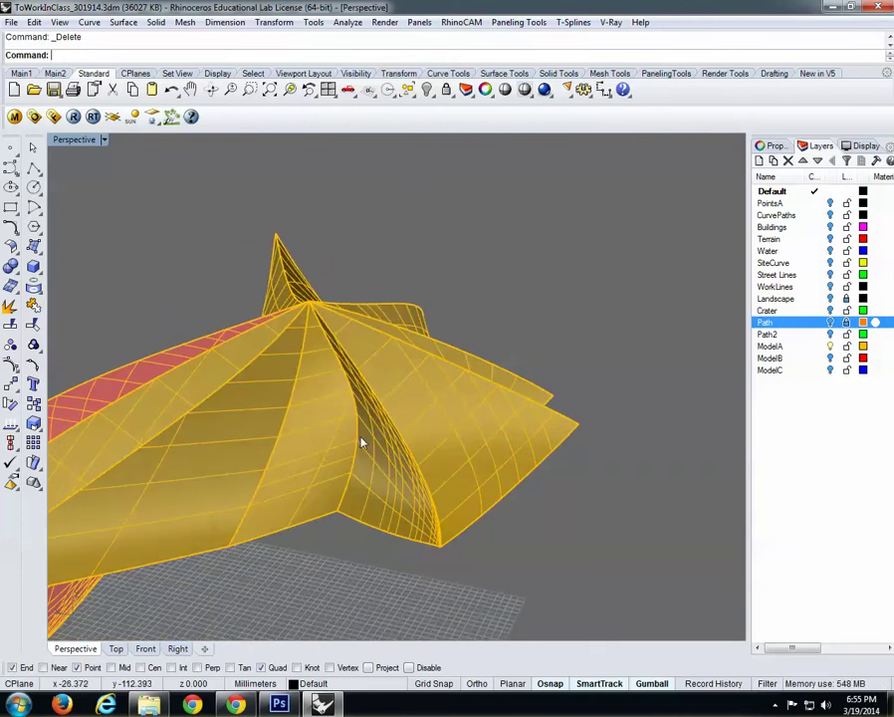
scroll(382, 445, "down", 3)
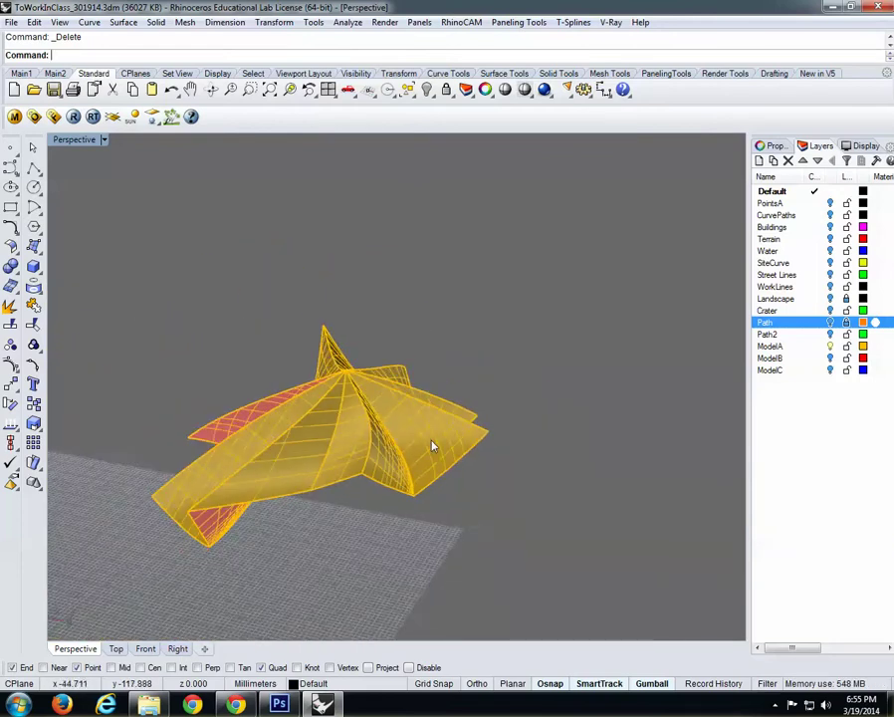
right_click_drag(430, 442, 476, 430)
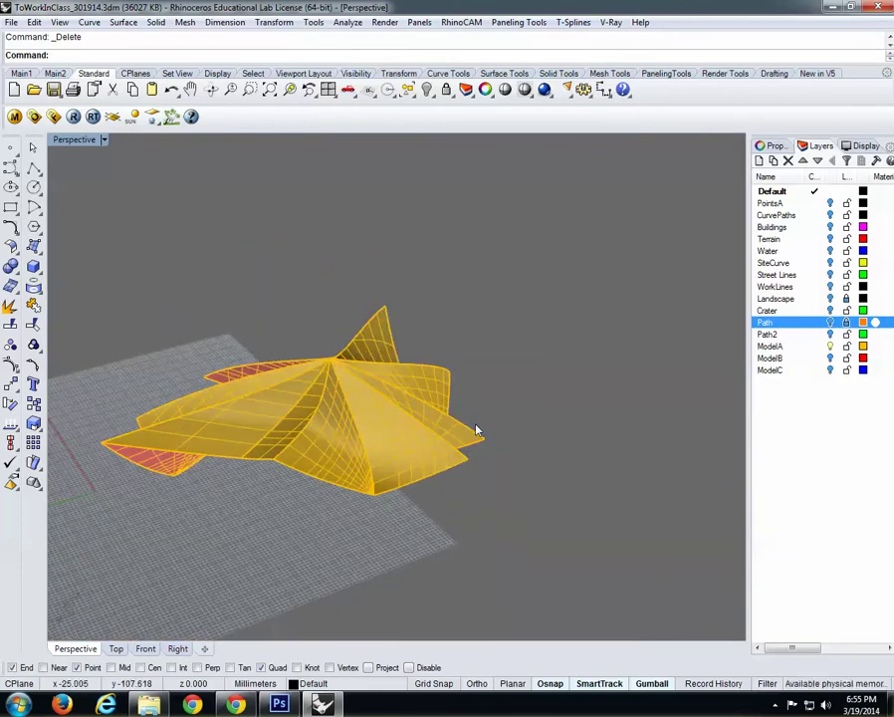
type("Edit")
key("Return")
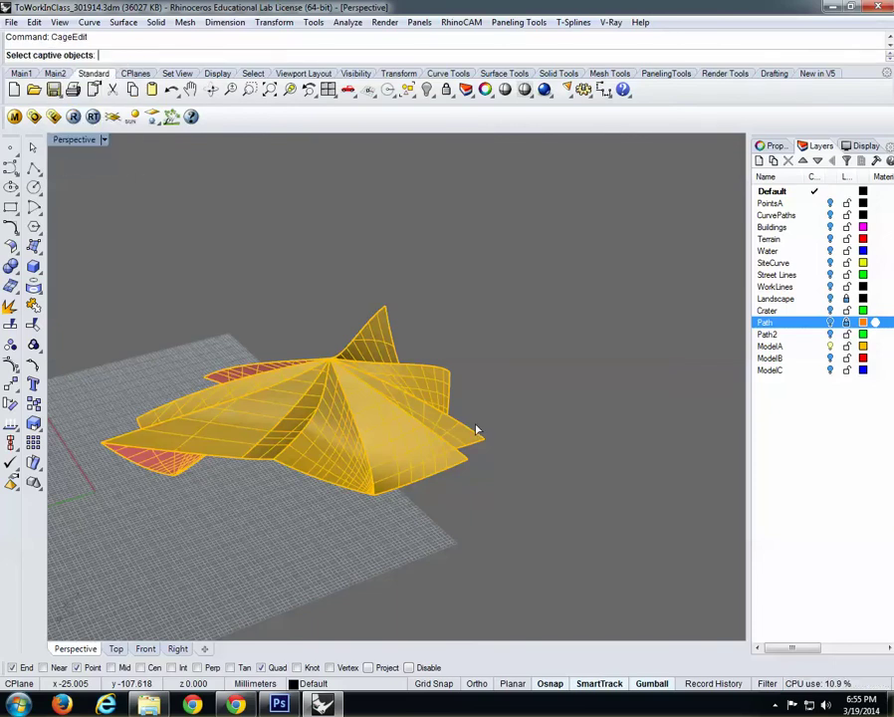
left_click(409, 428)
key("Return")
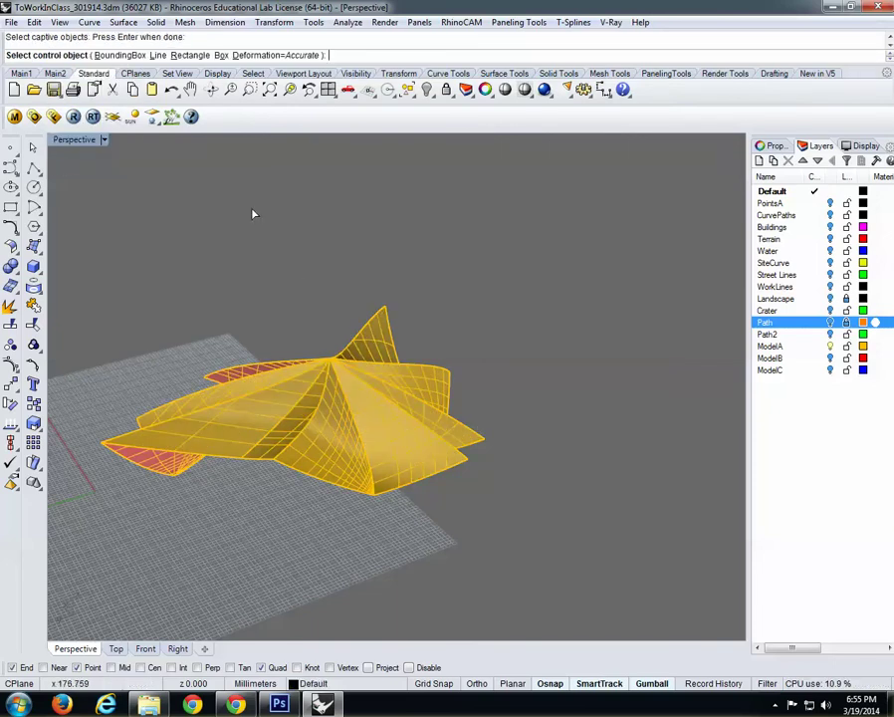
left_click(117, 55)
key("Return")
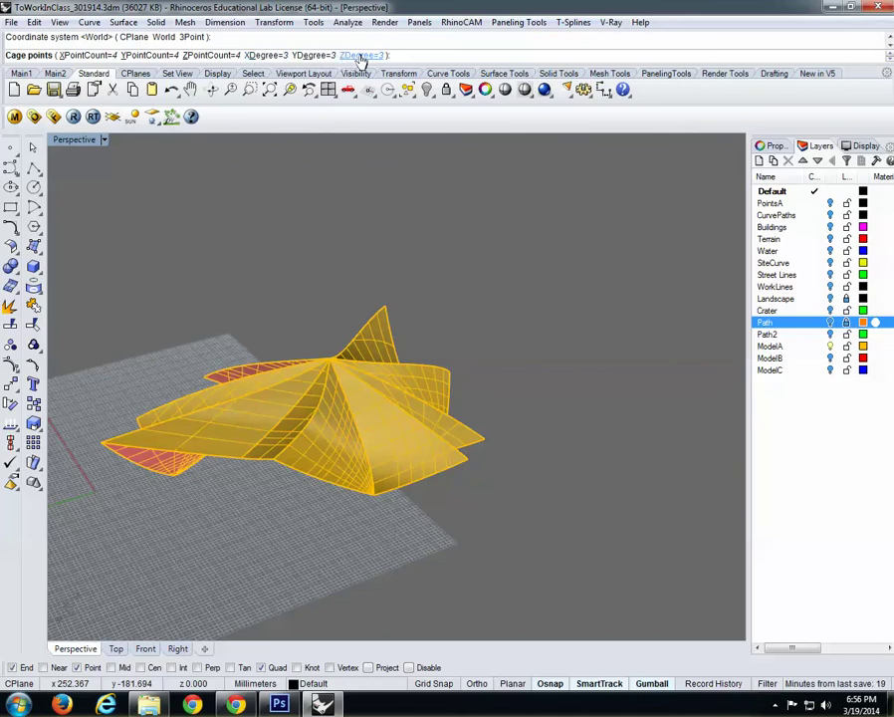
right_click_drag(368, 229, 367, 416)
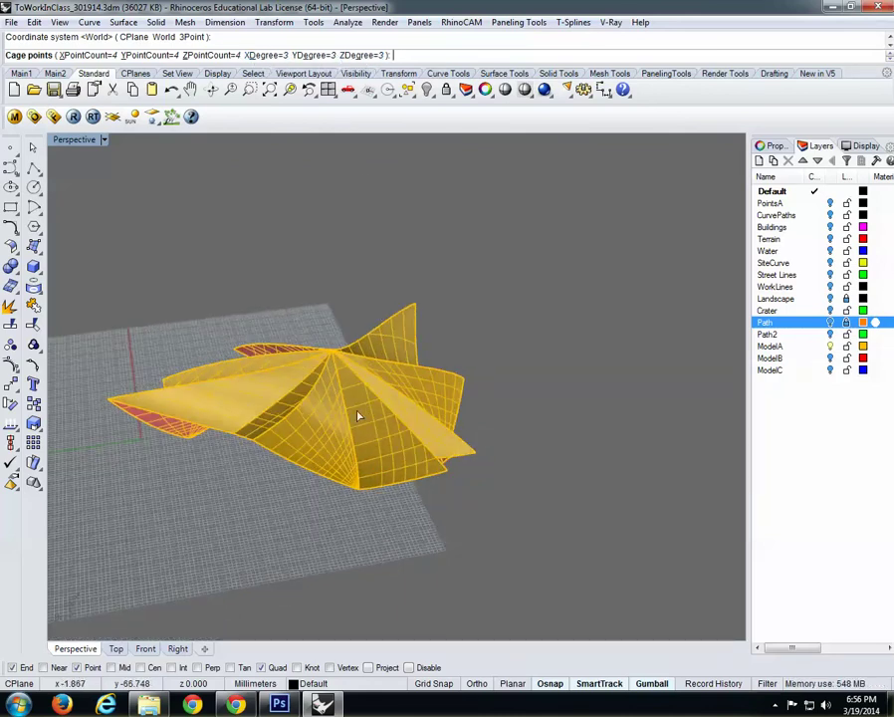
scroll(359, 416, "up", 4)
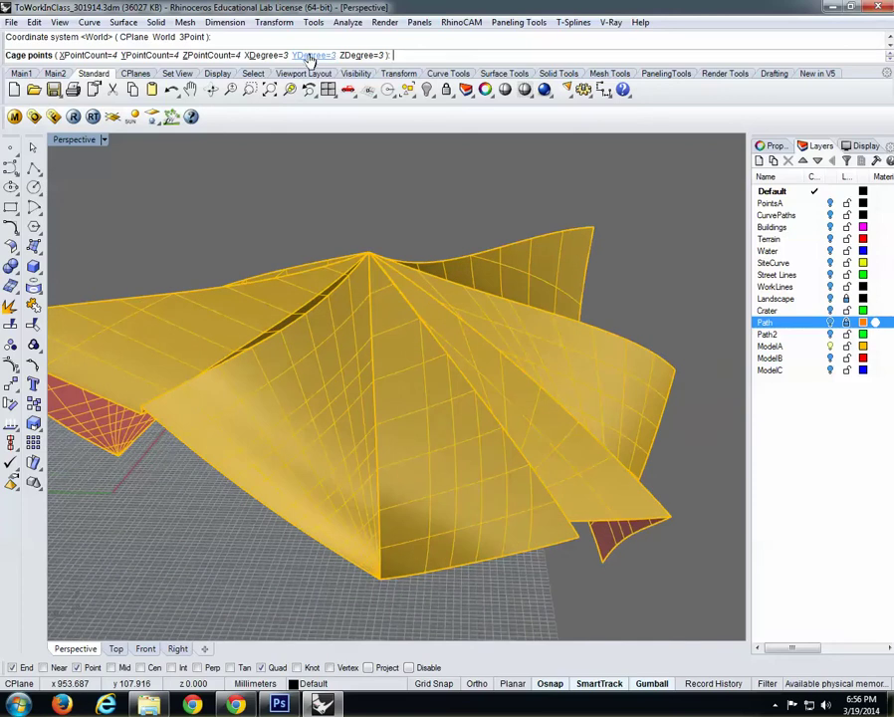
right_click_drag(345, 498, 381, 482)
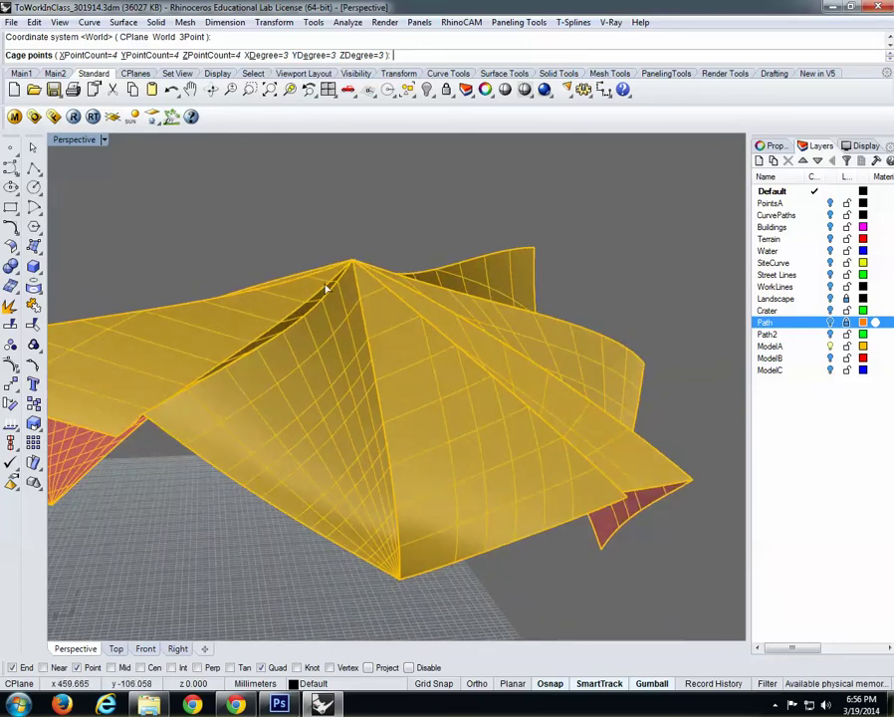
right_click_drag(353, 362, 402, 351)
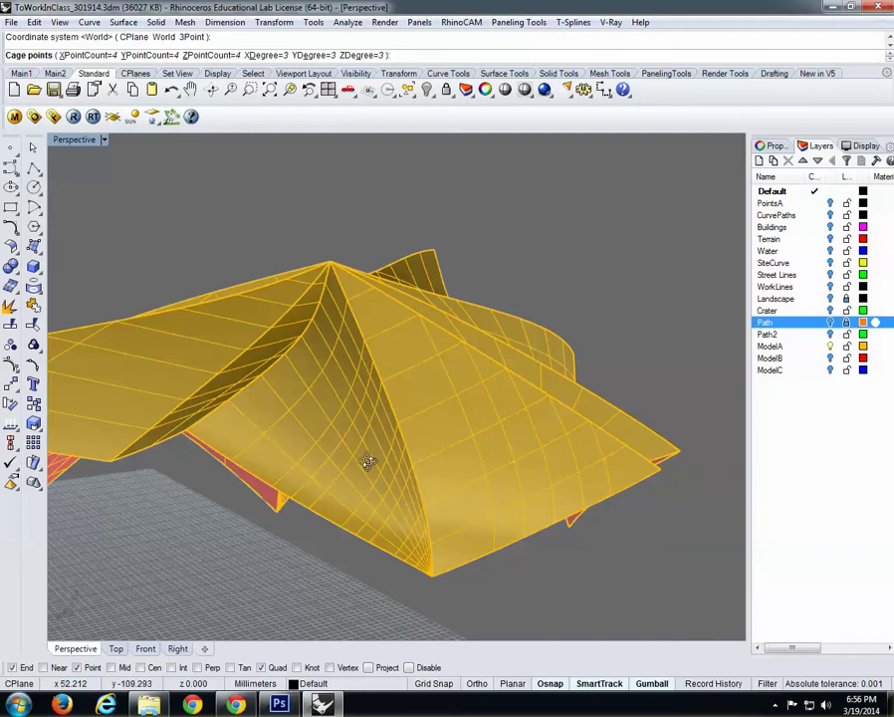
right_click_drag(366, 462, 478, 433)
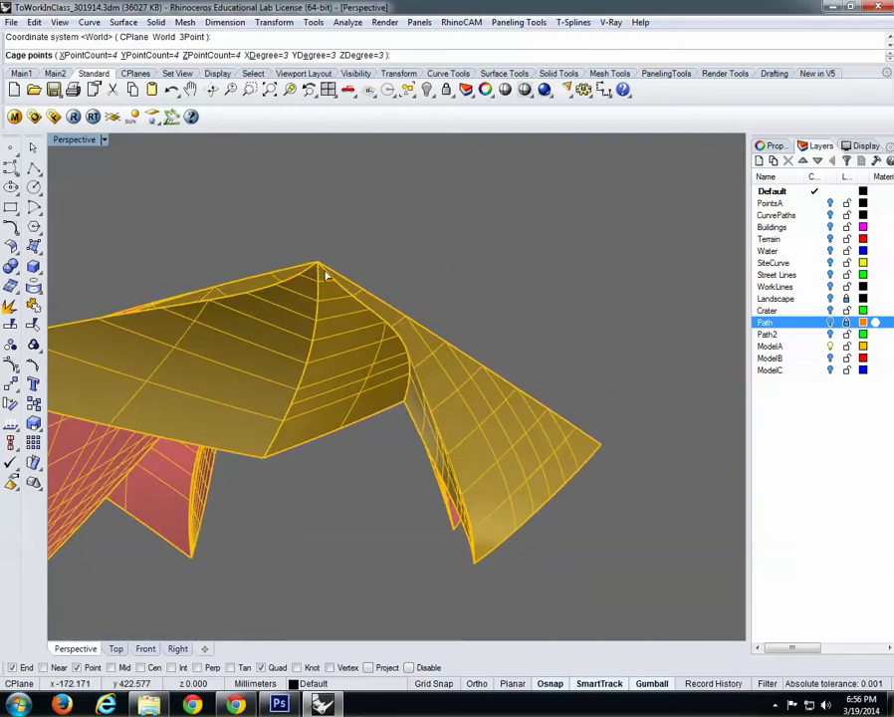
right_click_drag(353, 432, 315, 473)
key("Escape")
key("Escape")
mouse_move(392, 454)
right_mouse_down()
mouse_move(370, 426)
mouse_move(335, 434)
mouse_move(376, 446)
right_mouse_up()
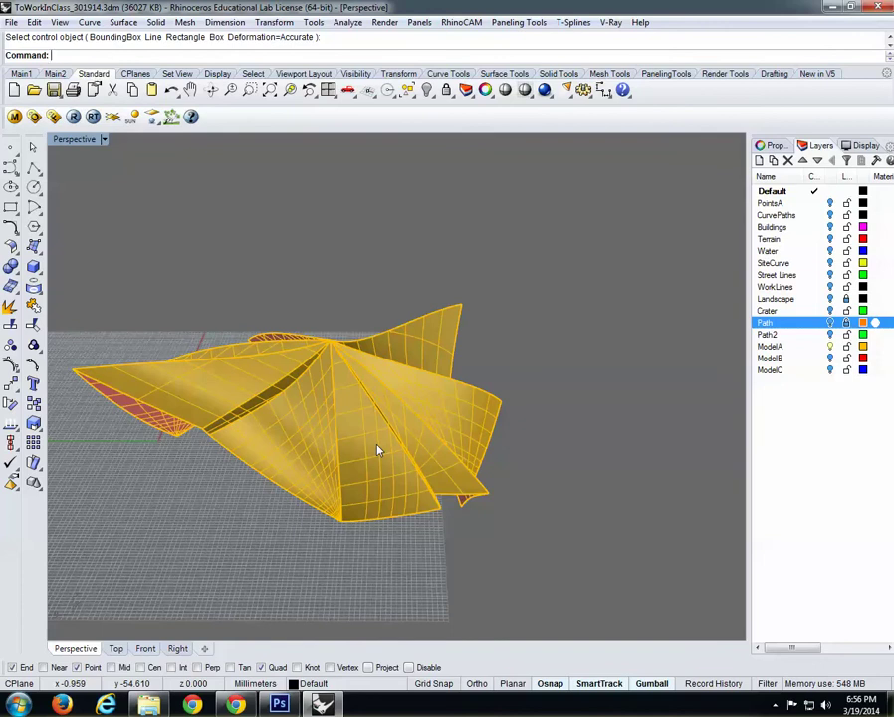
mouse_move(347, 453)
right_mouse_down()
mouse_move(374, 470)
mouse_move(337, 462)
right_mouse_up()
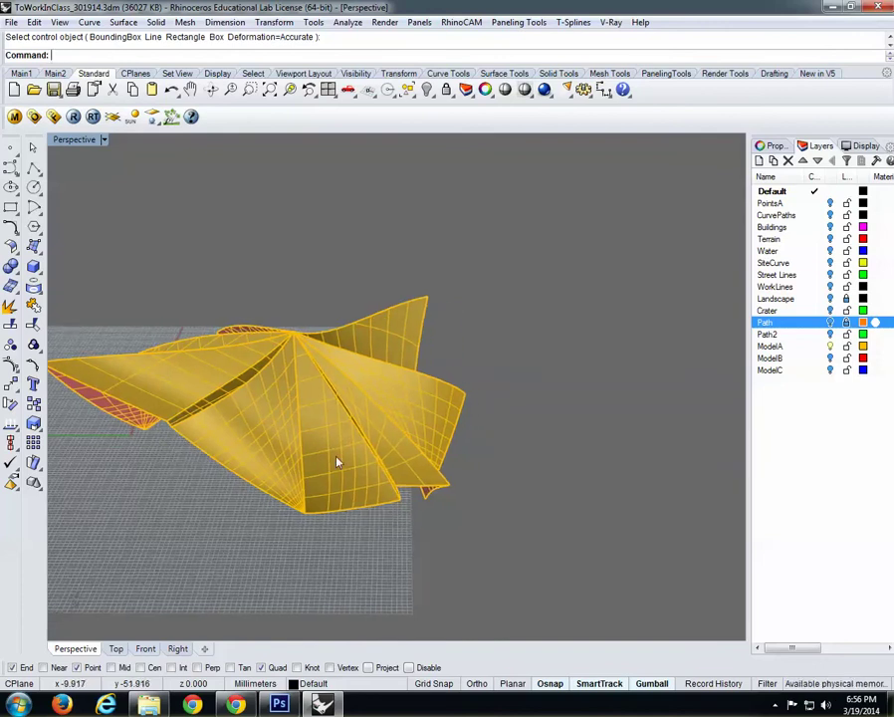
right_click_drag(420, 439, 452, 457)
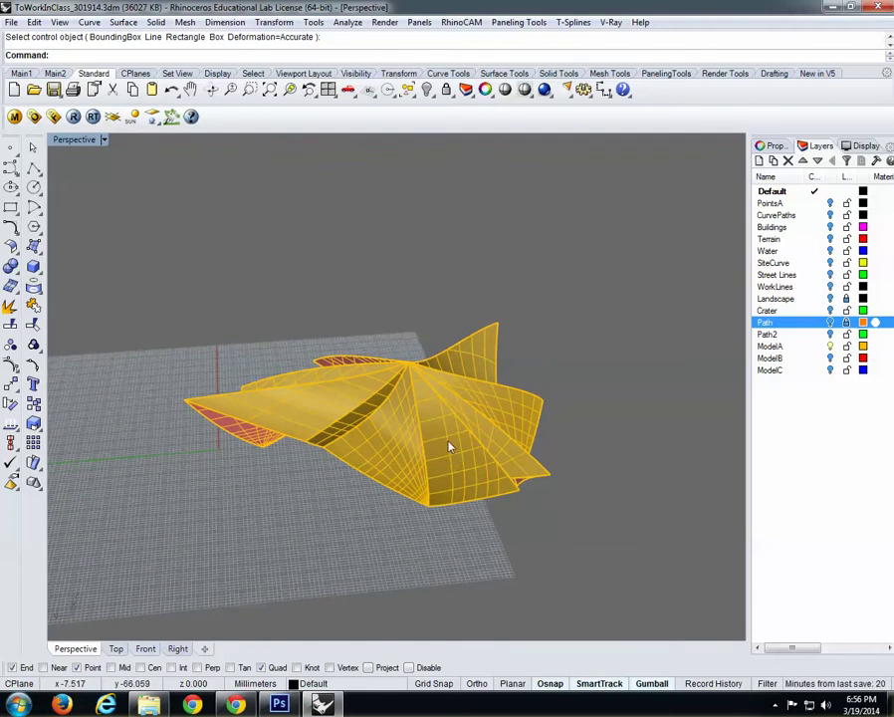
scroll(440, 444, "down", 2)
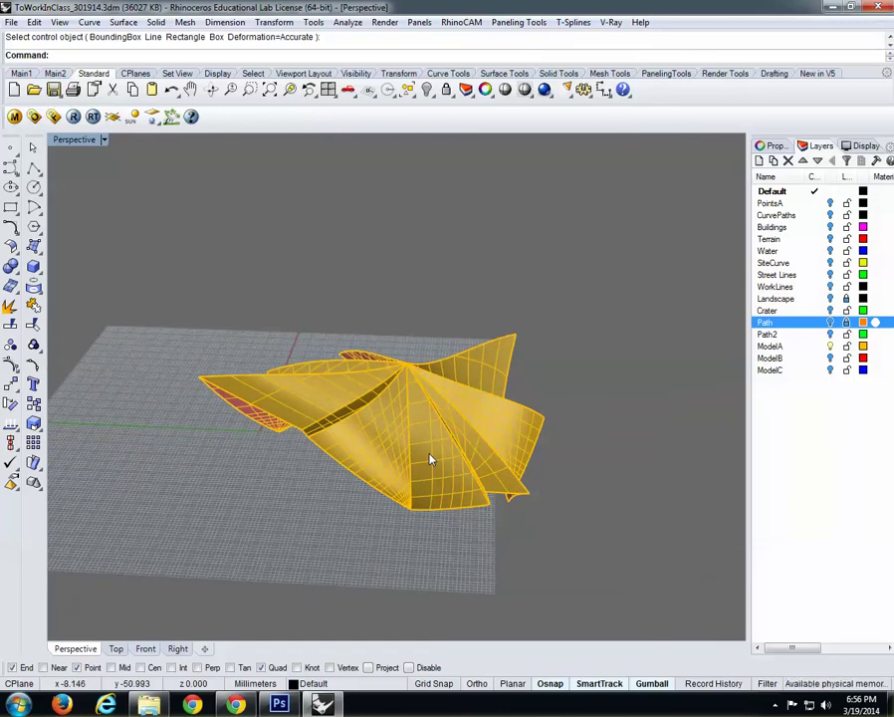
right_click_drag(424, 458, 383, 454, "shift")
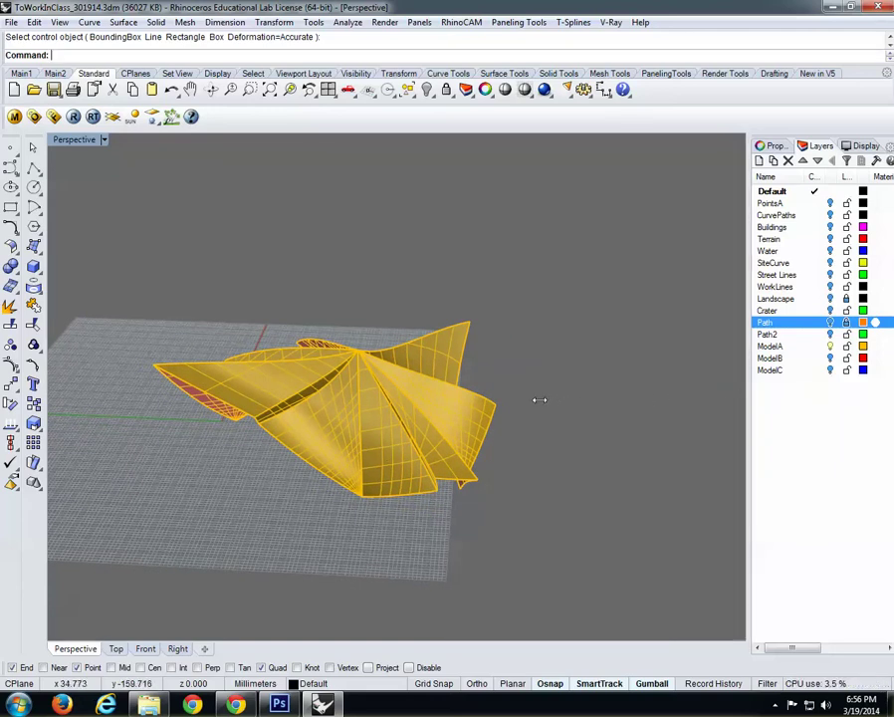
Widen the layer list to show the linetype and print width columns, and launch Grasshopper.
left_click_drag(539, 399, 534, 400)
mouse_move(303, 460)
right_mouse_down()
mouse_move(299, 434)
mouse_move(313, 451)
right_mouse_up()
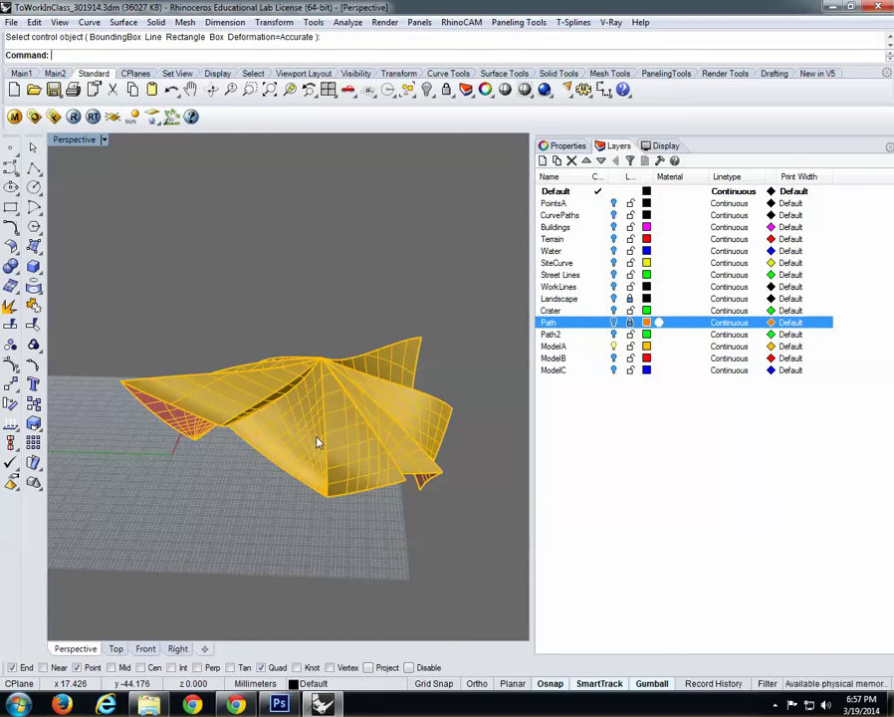
right_click_drag(316, 442, 346, 435)
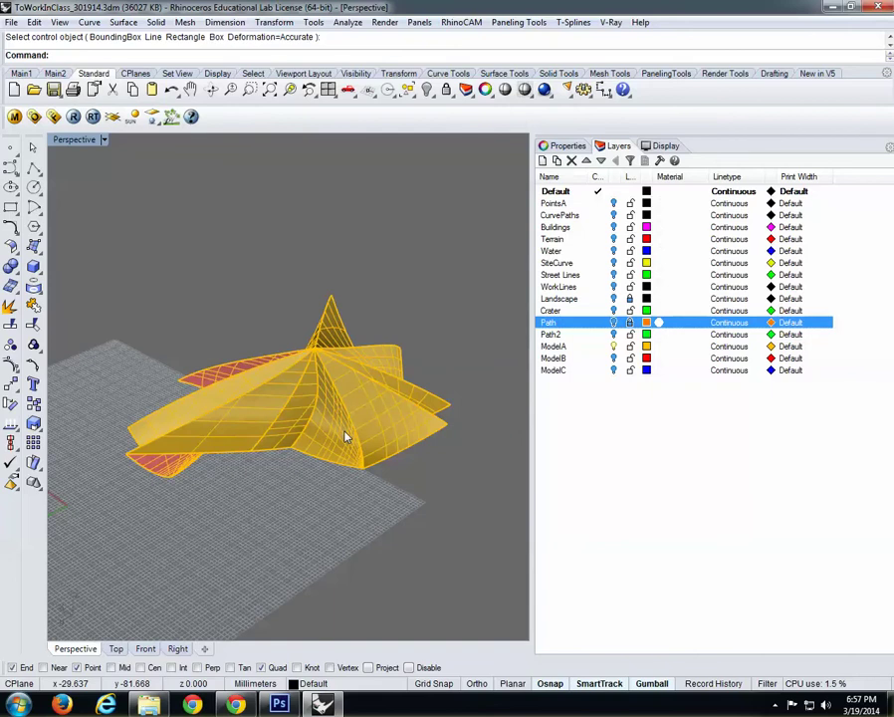
type("Grass")
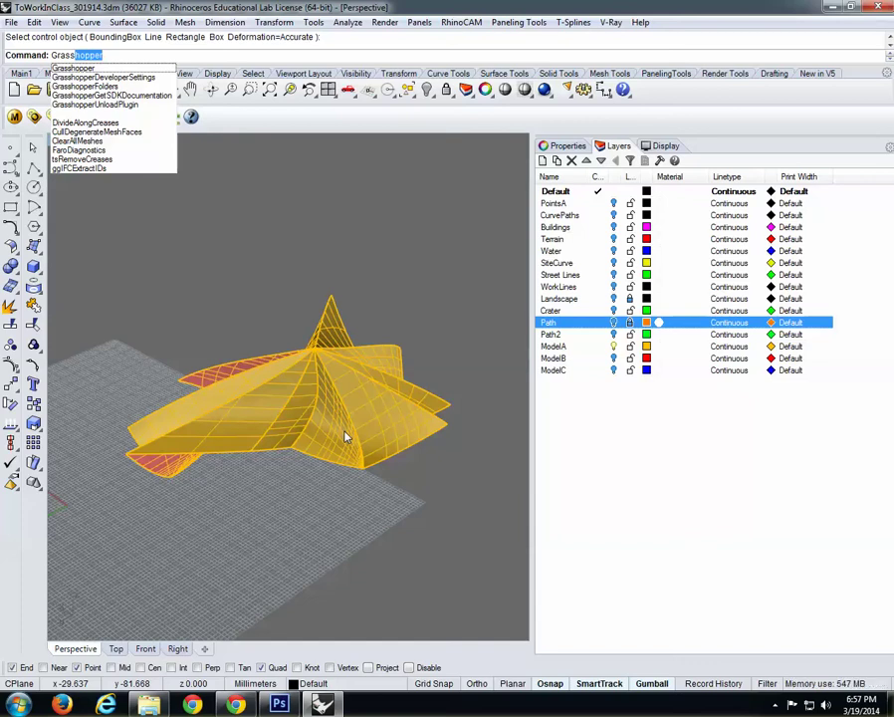
key("Return")
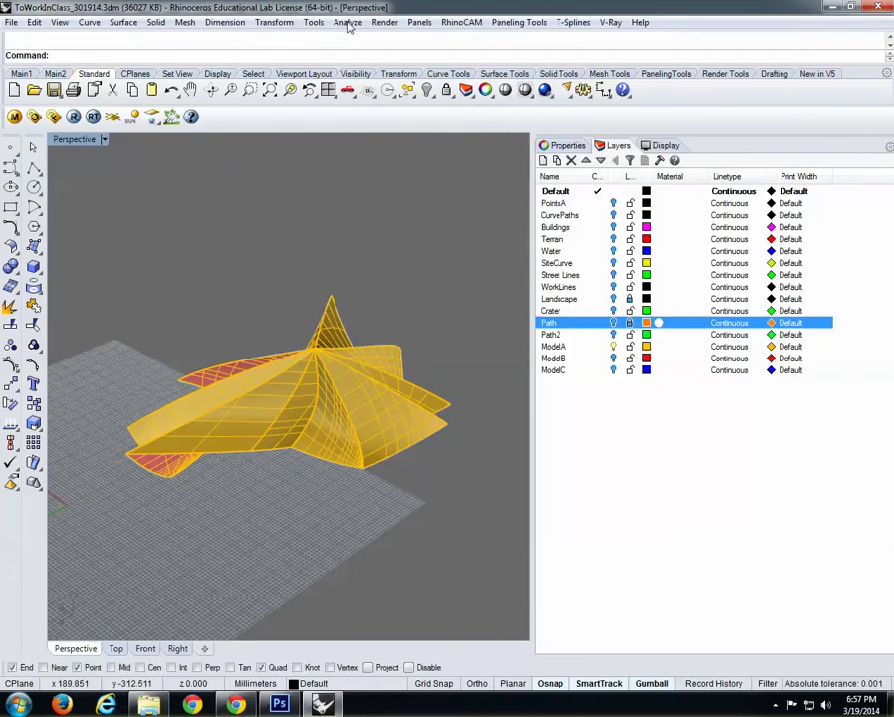
Switch through the open windows to bring the empty Grasshopper editor in front of the deformed ModelA.
mouse_move(335, 362)
right_mouse_down()
mouse_move(306, 345)
mouse_move(344, 378)
right_mouse_up()
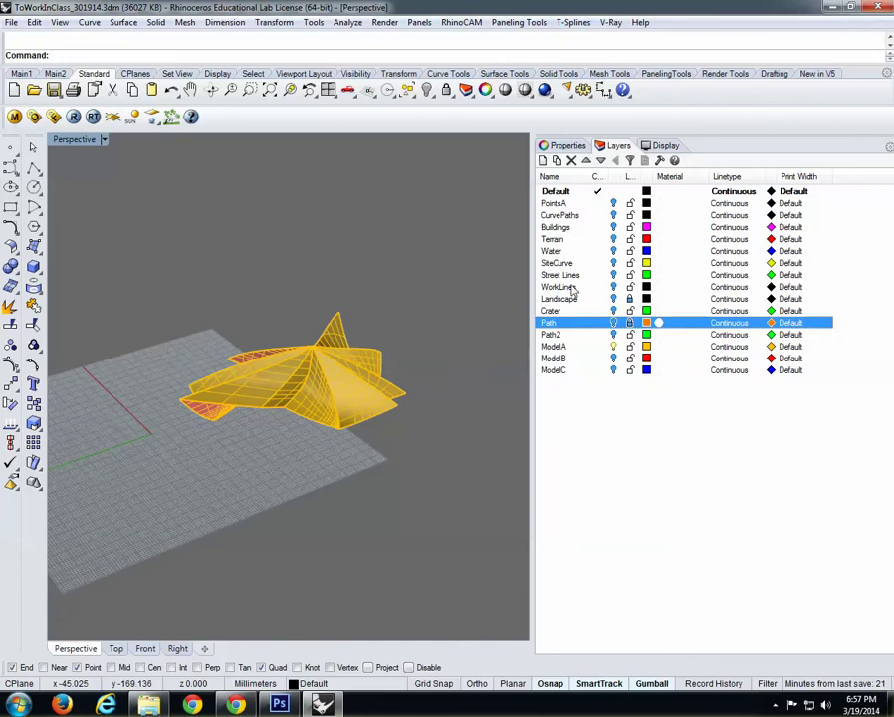
right_click_drag(372, 295, 338, 296)
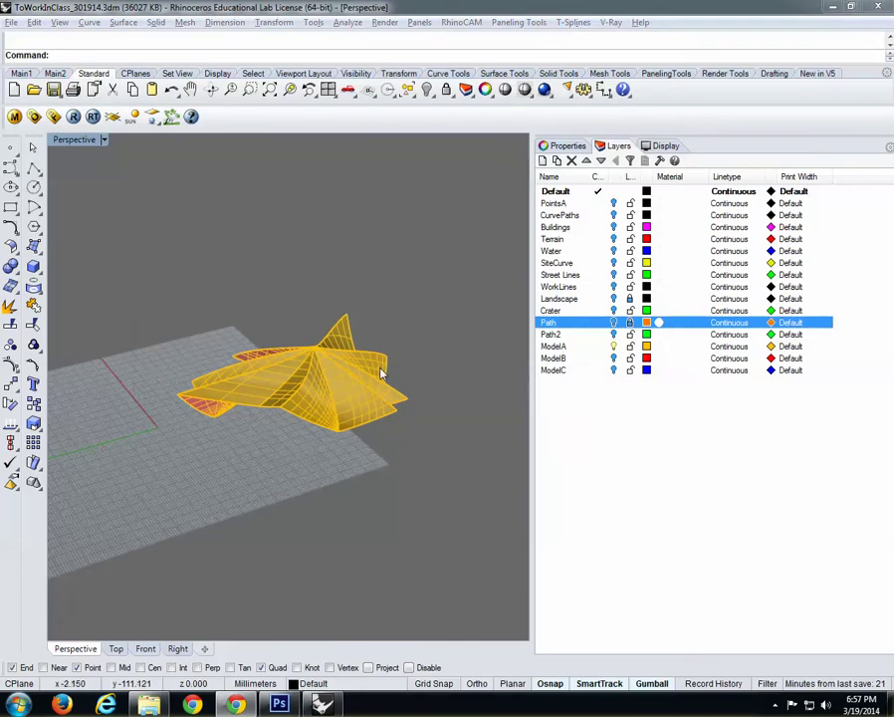
key("alt+Tab")
right_click_drag(379, 374, 383, 440)
key("alt+Tab")
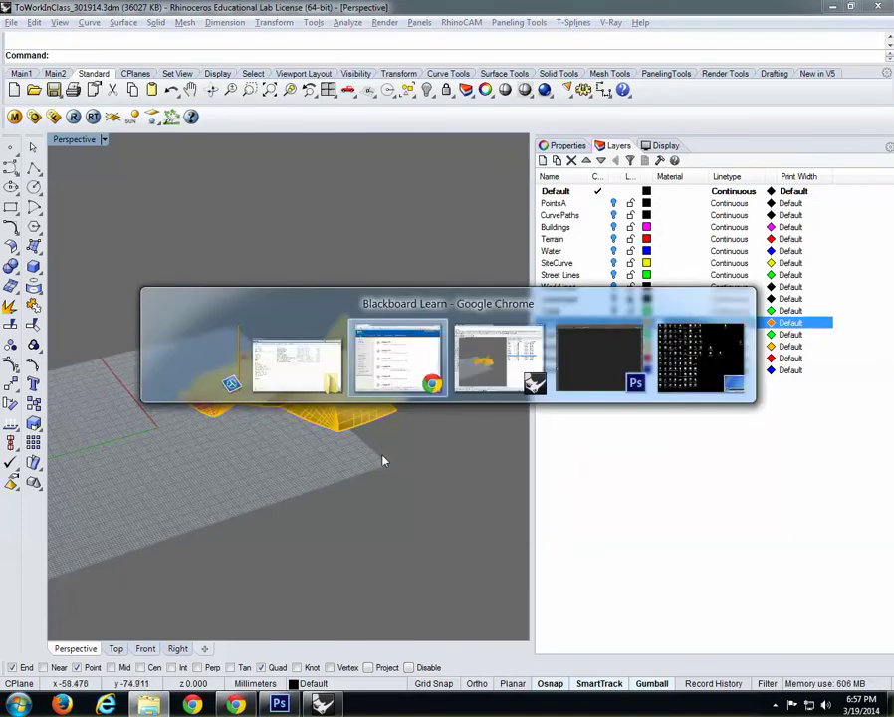
key("alt+Tab")
key("alt+Tab")
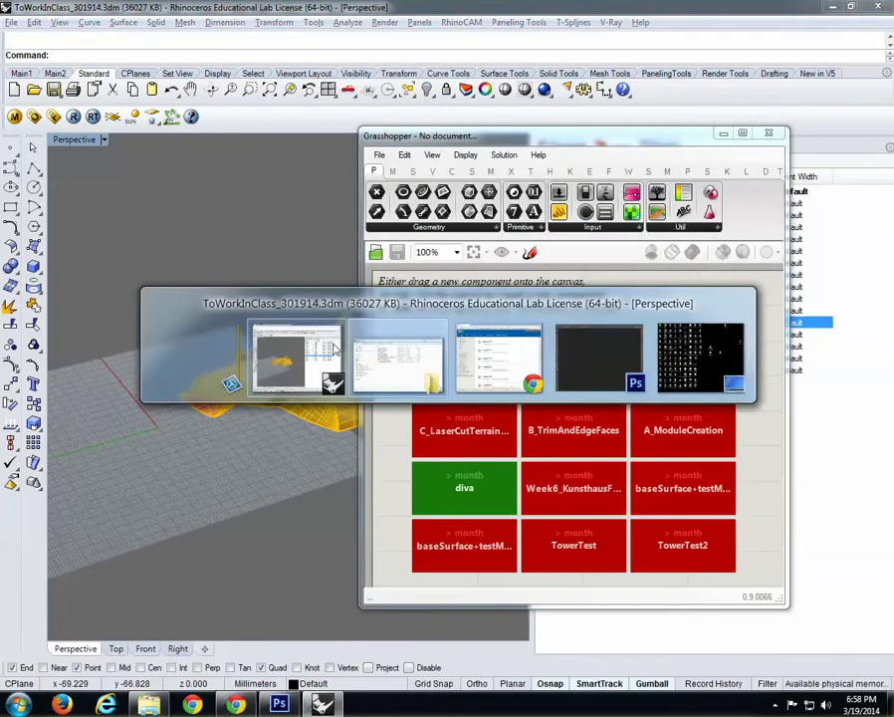
key("alt+Tab")
key("alt+Tab")
key("alt+Tab")
key("alt+Tab")
key("alt+Tab")
key("alt+Tab")
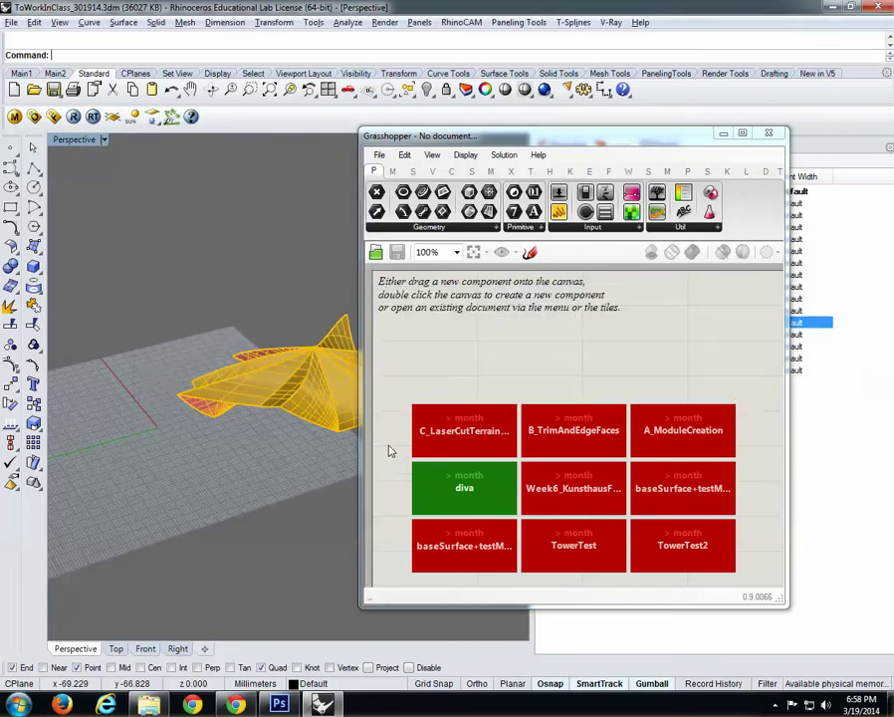
Move the Grasshopper window off the modelling view so that ModelA is fully uncovered beside it.
right_click_drag(308, 384, 225, 404)
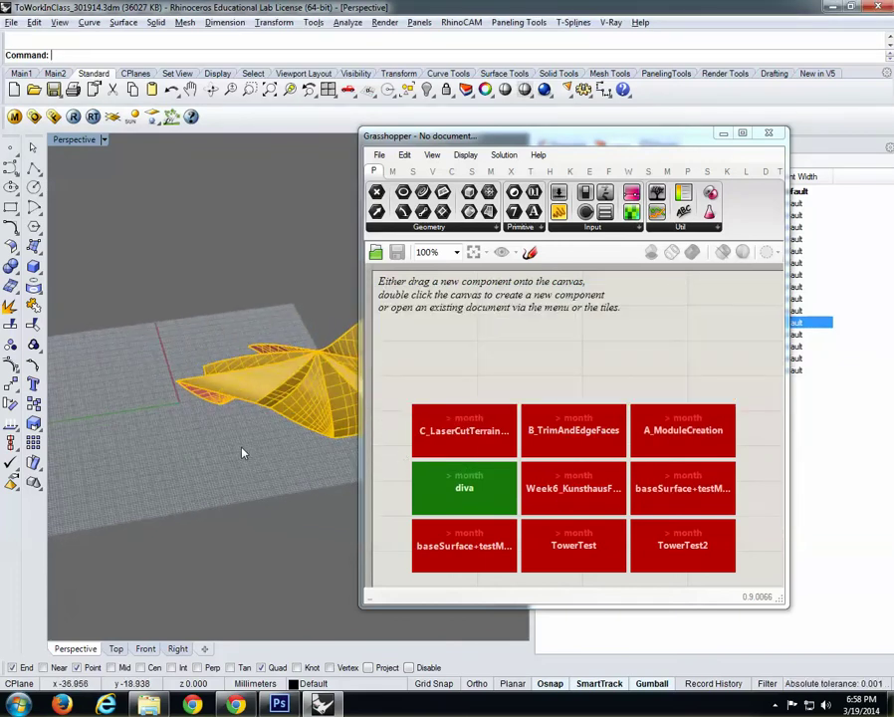
key("alt+Tab")
key("alt+Tab")
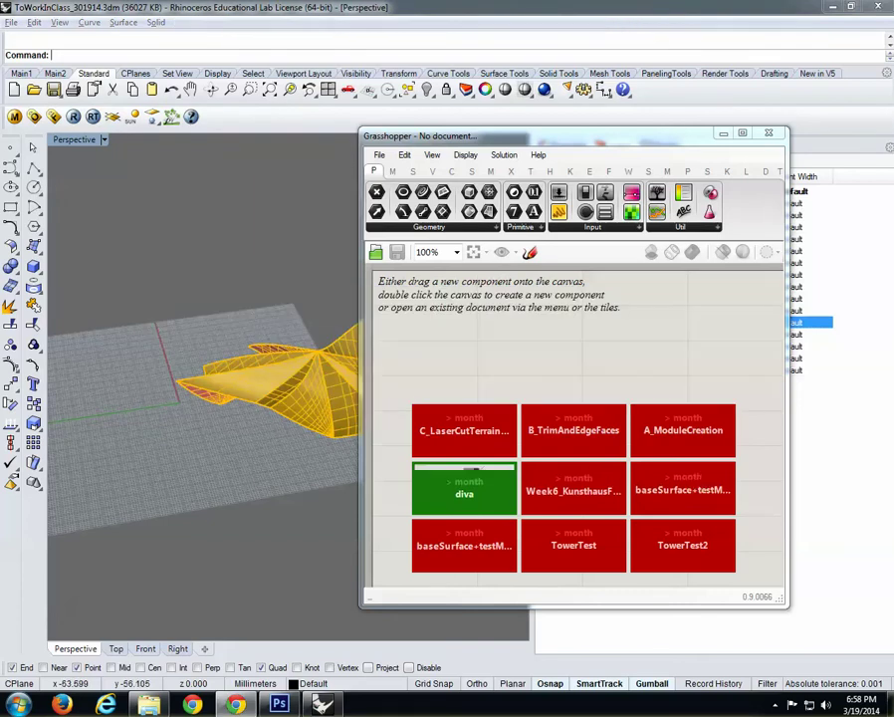
left_click_drag(893, 85, 209, 35)
key("alt+Tab")
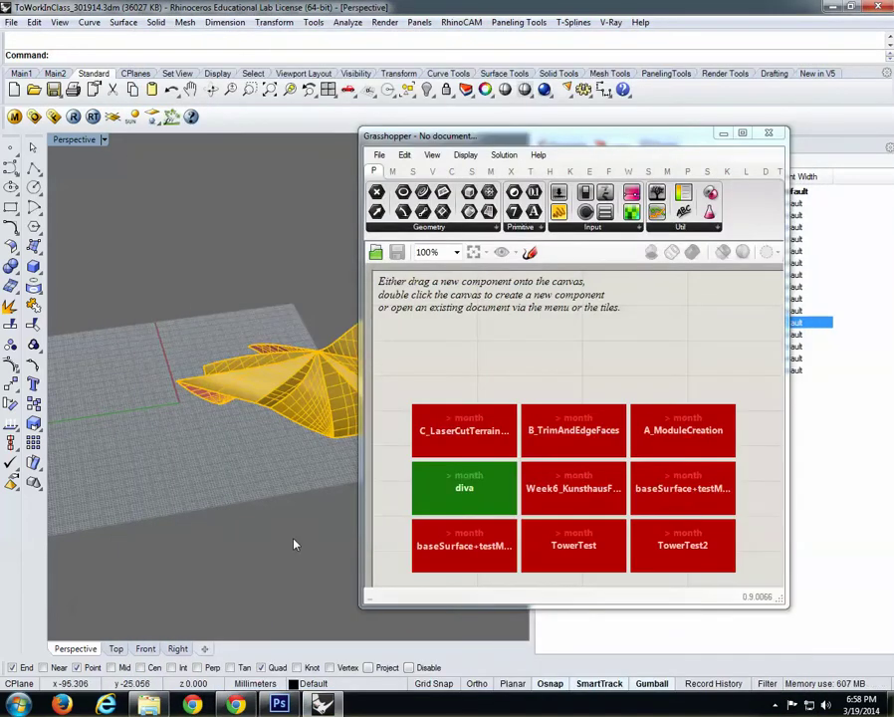
left_click_drag(526, 133, 665, 128)
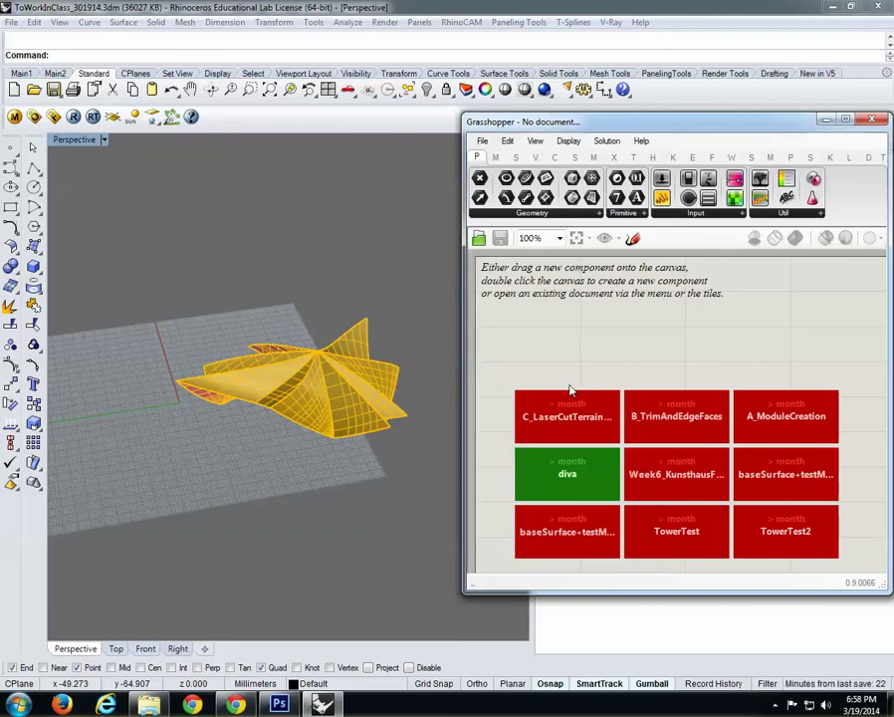
Bring up the open-document dialog in Grasshopper and select the file Glass_PipeStructure_OrderGeometrySmall.gh.
left_click(482, 140)
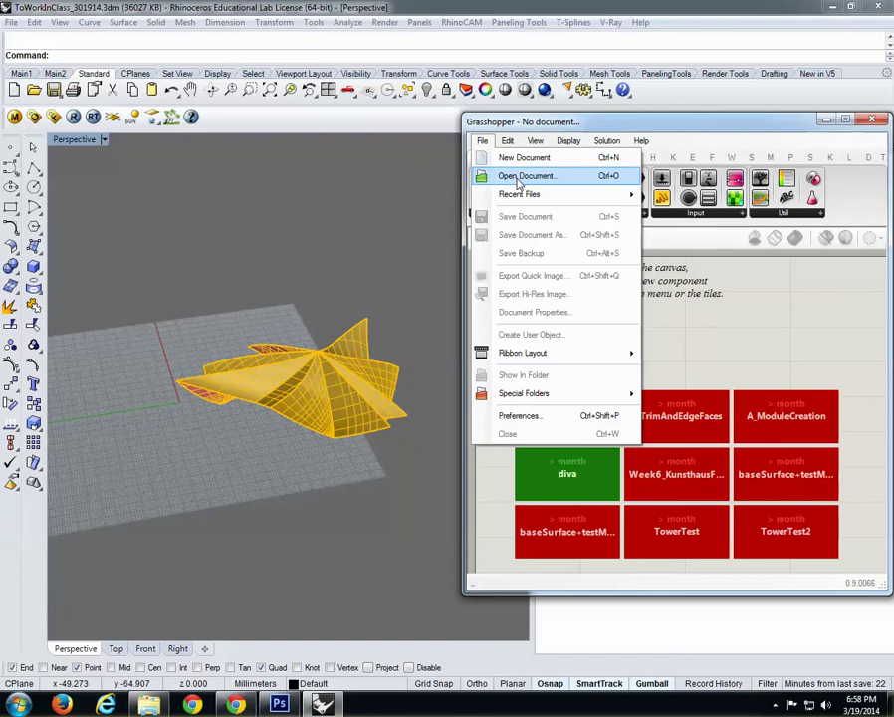
left_click(516, 175)
left_click(267, 221)
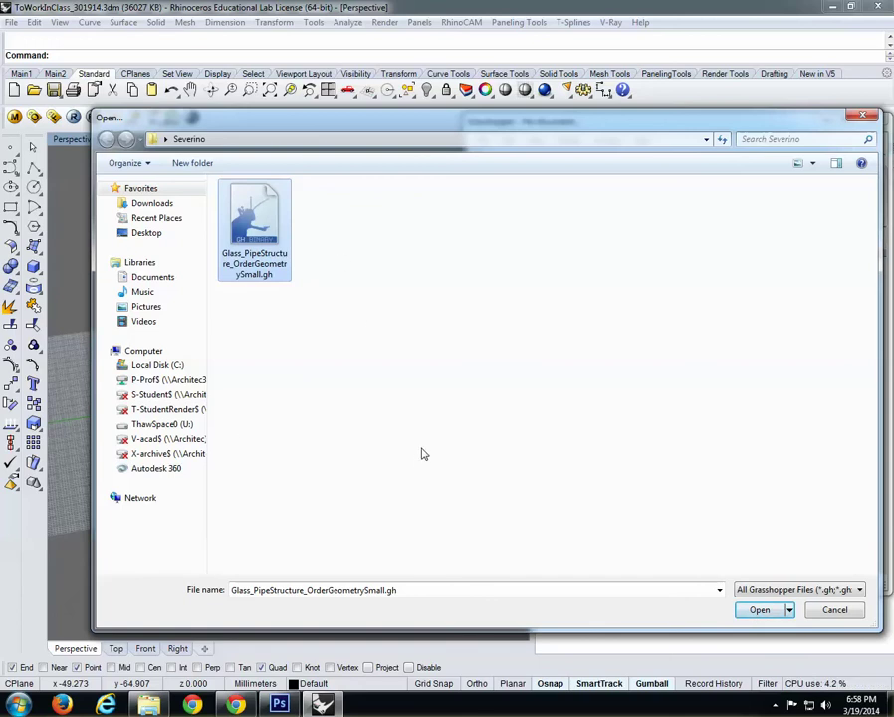
Switch to the Blackboard page in Chrome, widen its window to check the files attached to Assignment 07, and return to Rhino's open dialog.
key("alt+Tab")
key("alt+Tab")
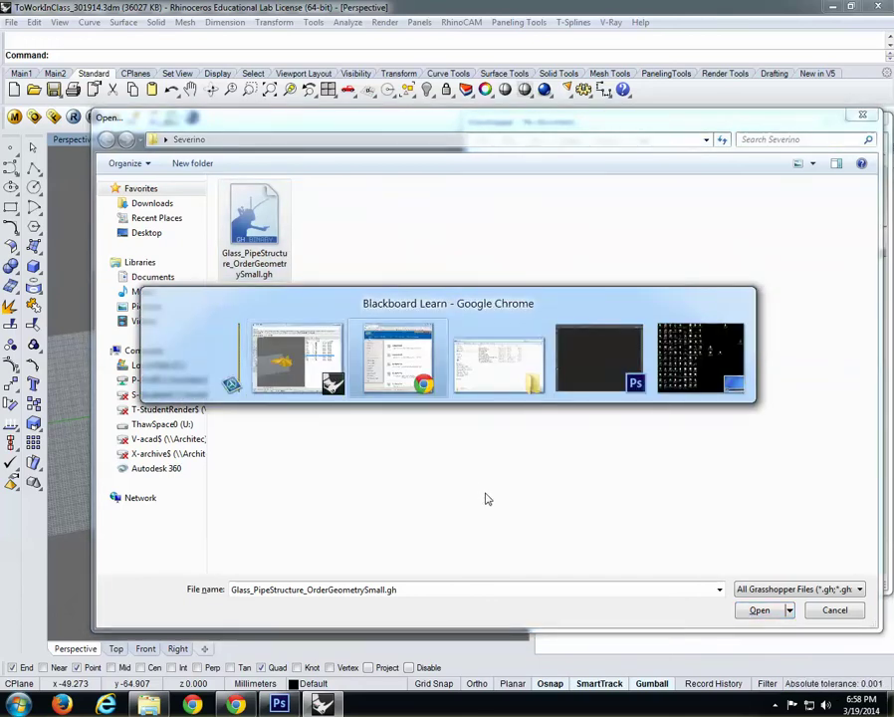
scroll(524, 528, "down", 5)
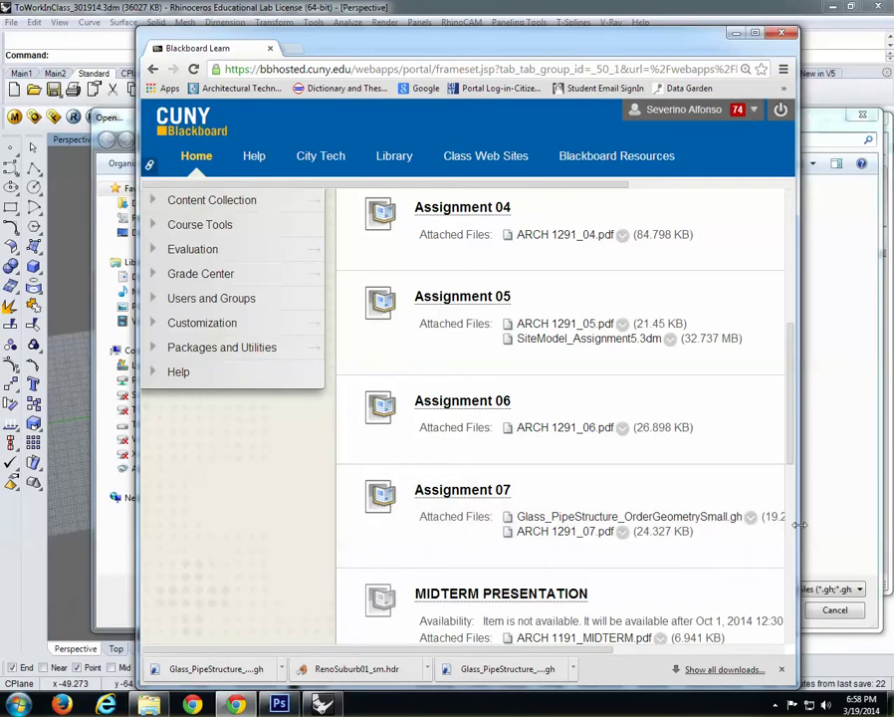
left_click_drag(795, 527, 850, 528)
key("alt+Tab")
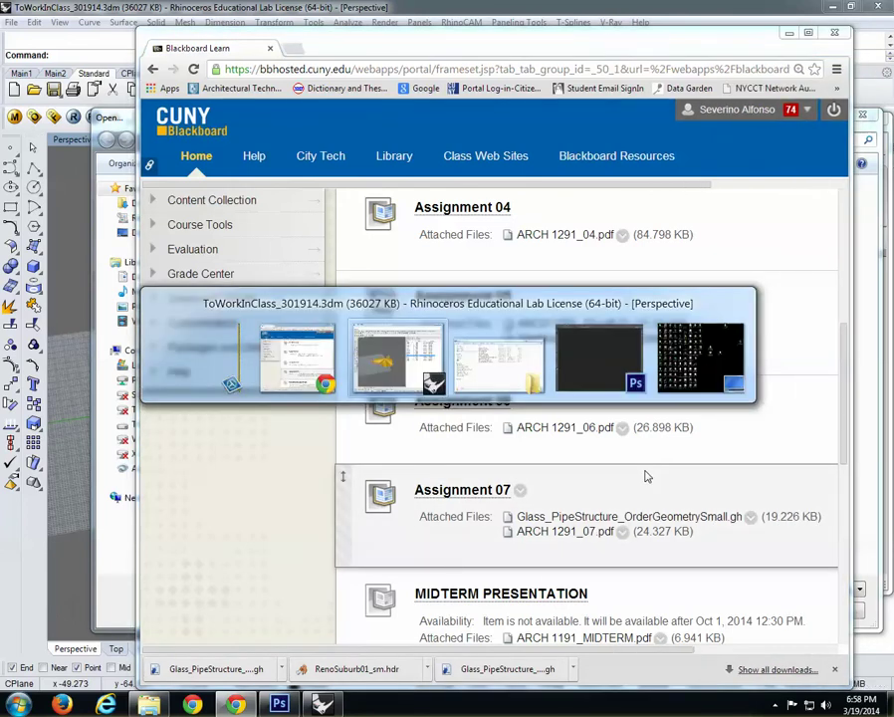
Open the selected Grasshopper definition, view its file-reading messages, and close the message log.
left_click(761, 610)
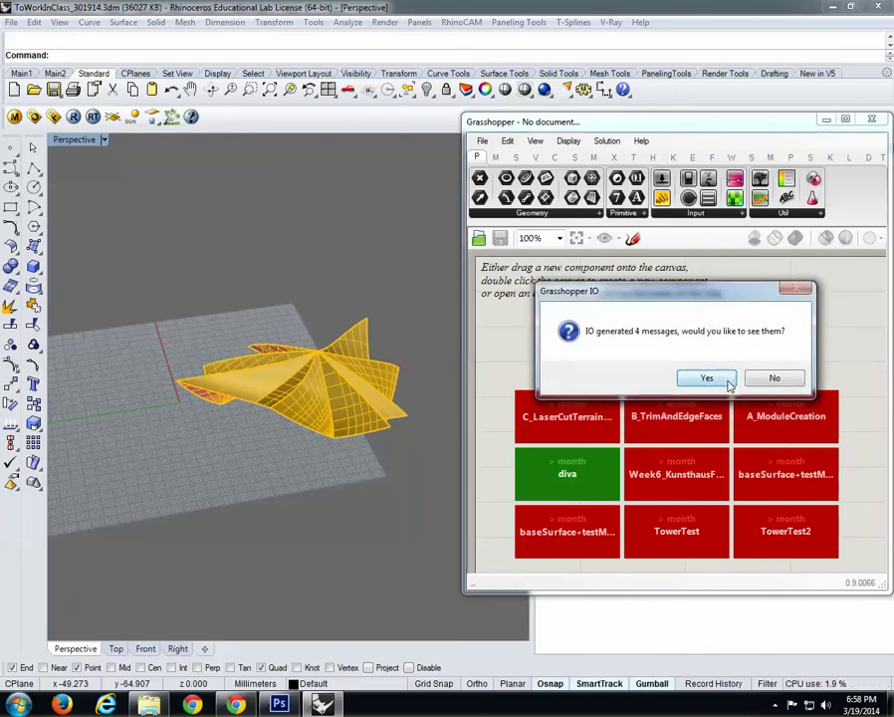
left_click(706, 379)
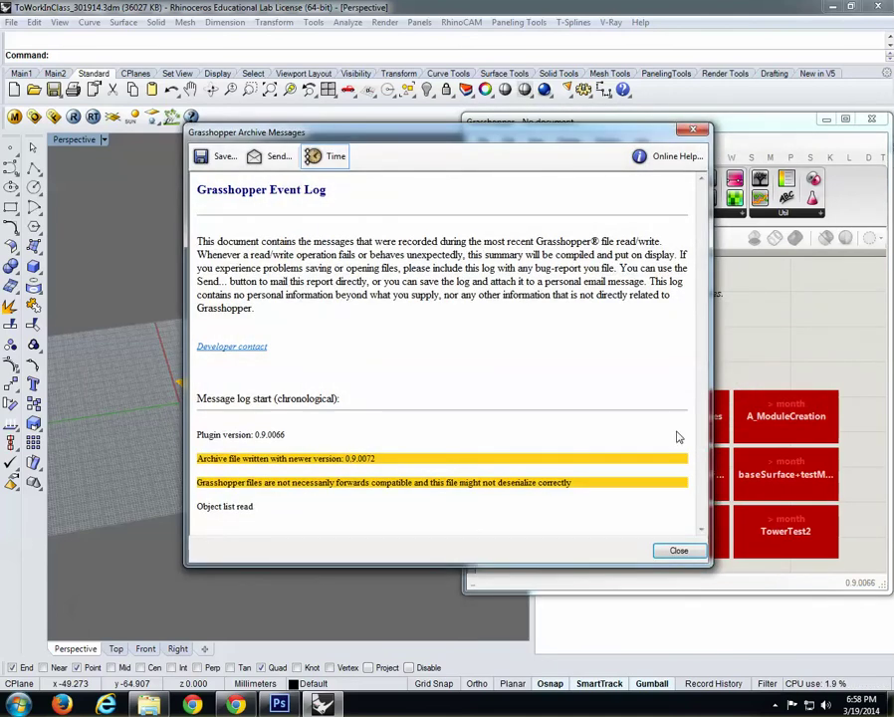
left_click(695, 131)
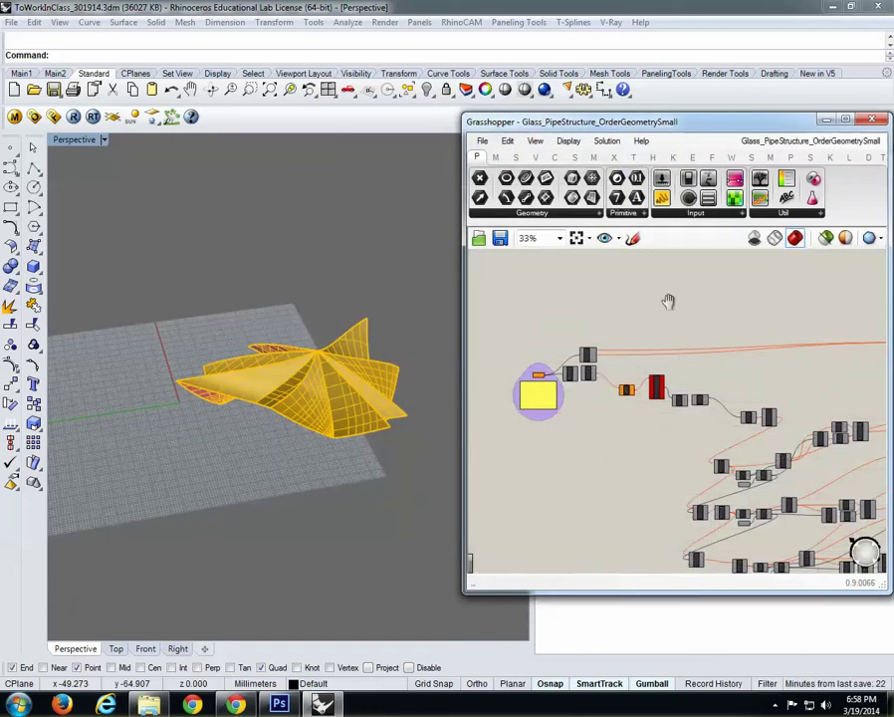
Survey the whole loaded definition, from the Geo input group to the highlighted output groups, with the Grasshopper window shifted over the layer list.
scroll(654, 318, "down", 3)
scroll(649, 312, "down", 2)
left_click_drag(687, 121, 609, 161)
scroll(529, 426, "down", 3)
scroll(527, 424, "up", 7)
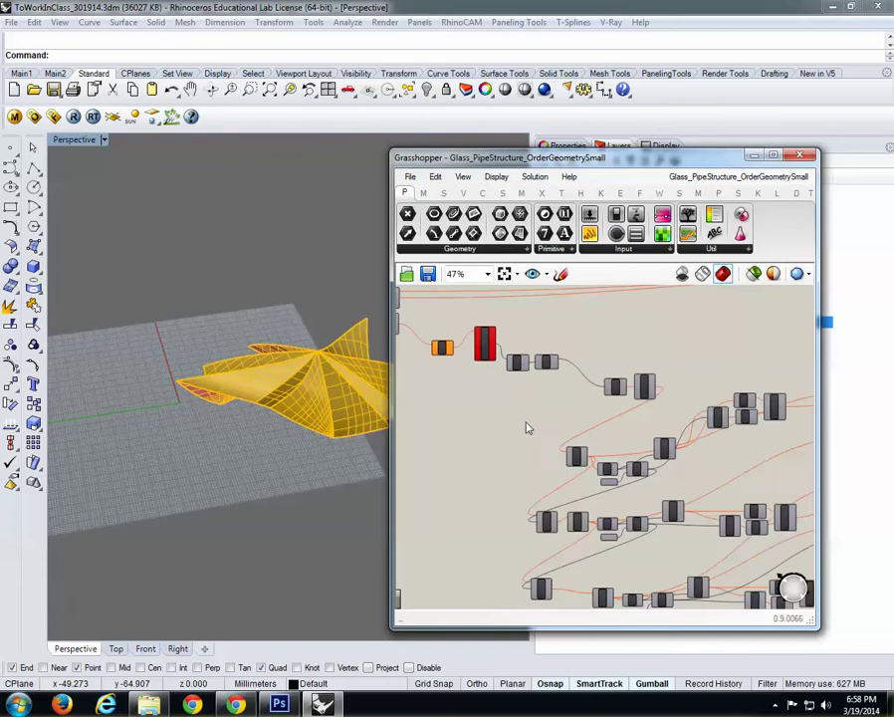
scroll(517, 443, "down", 2)
right_click_drag(513, 455, 561, 428)
scroll(564, 414, "up", 2)
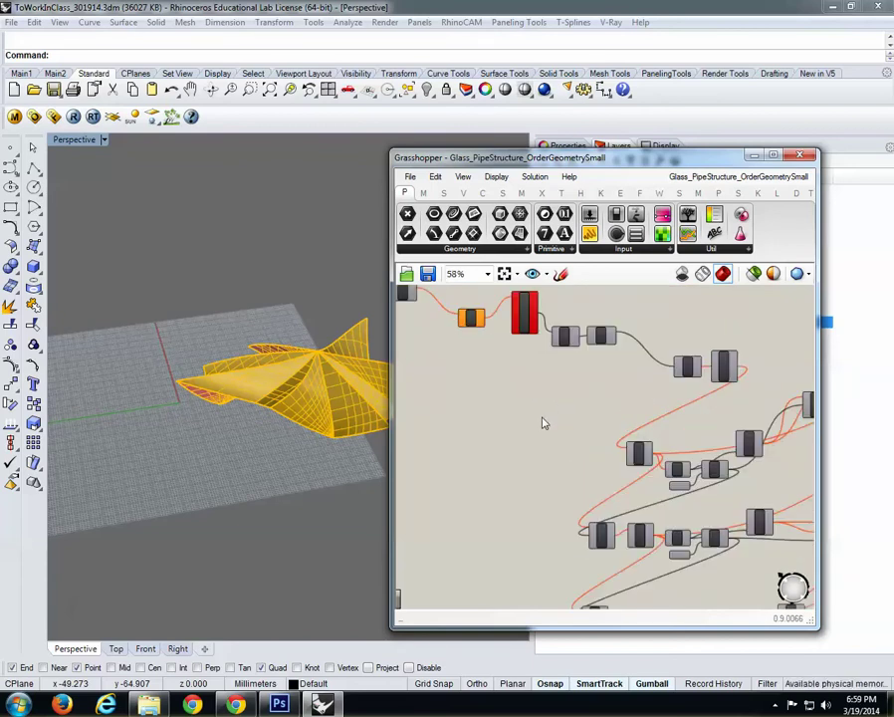
scroll(544, 422, "down", 2)
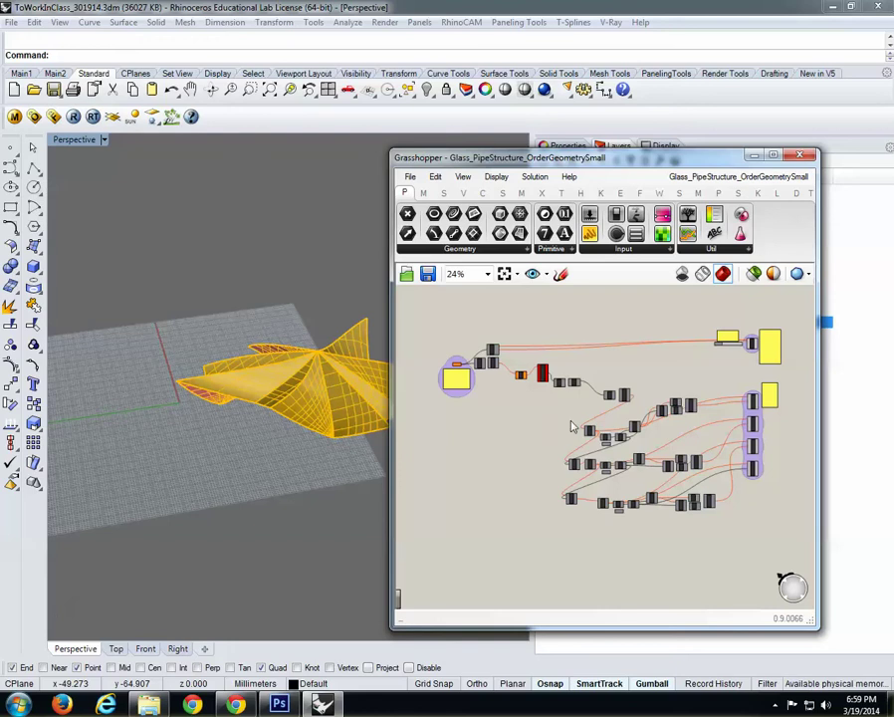
right_click_drag(514, 428, 529, 438)
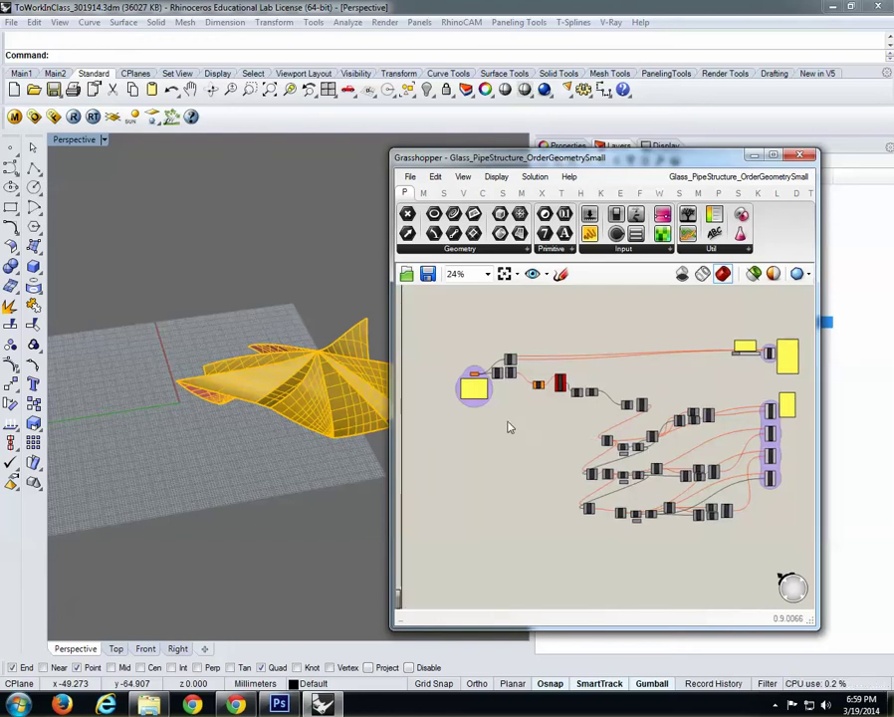
Move and narrow the Grasshopper window to uncover ModelA, and read the instruction note below the Geo parameter.
left_click_drag(601, 157, 642, 152)
left_click_drag(431, 333, 526, 324)
right_click_drag(705, 319, 651, 338)
scroll(616, 399, "down", 5)
scroll(691, 343, "up", 10)
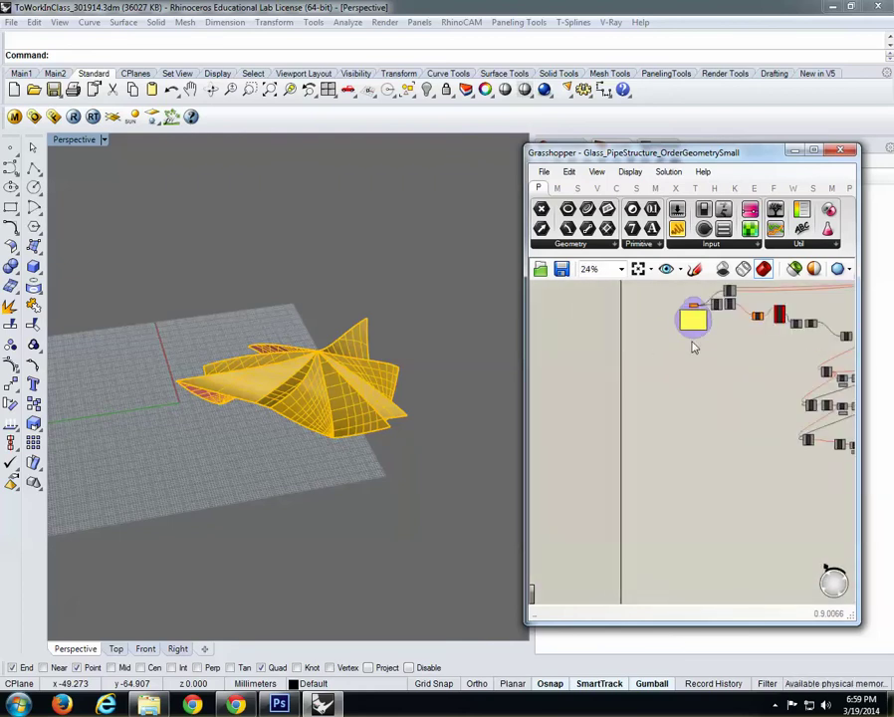
scroll(714, 317, "up", 4)
scroll(738, 472, "up", 1)
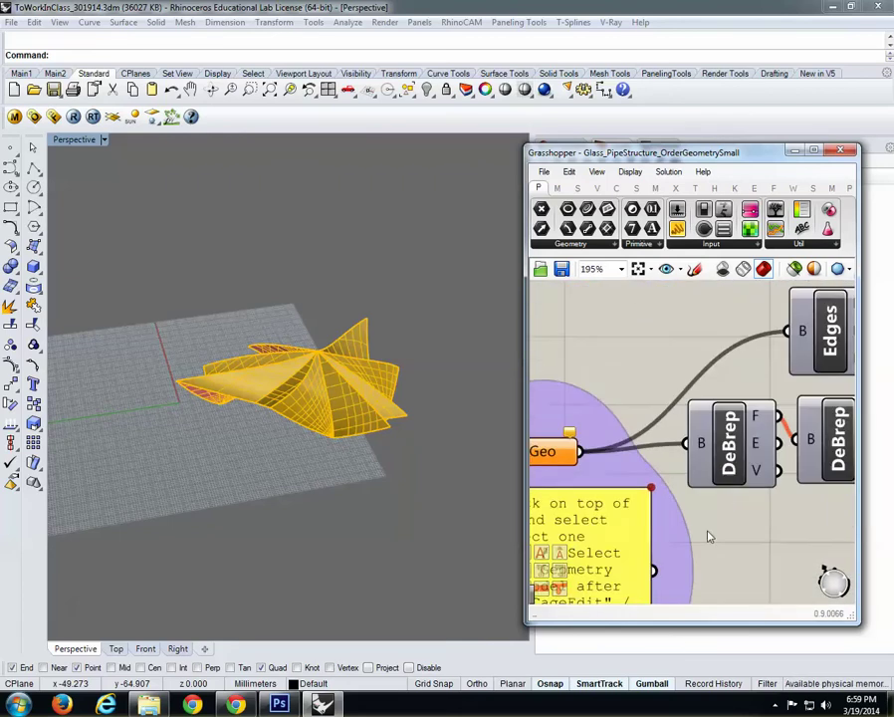
right_click_drag(596, 537, 731, 428)
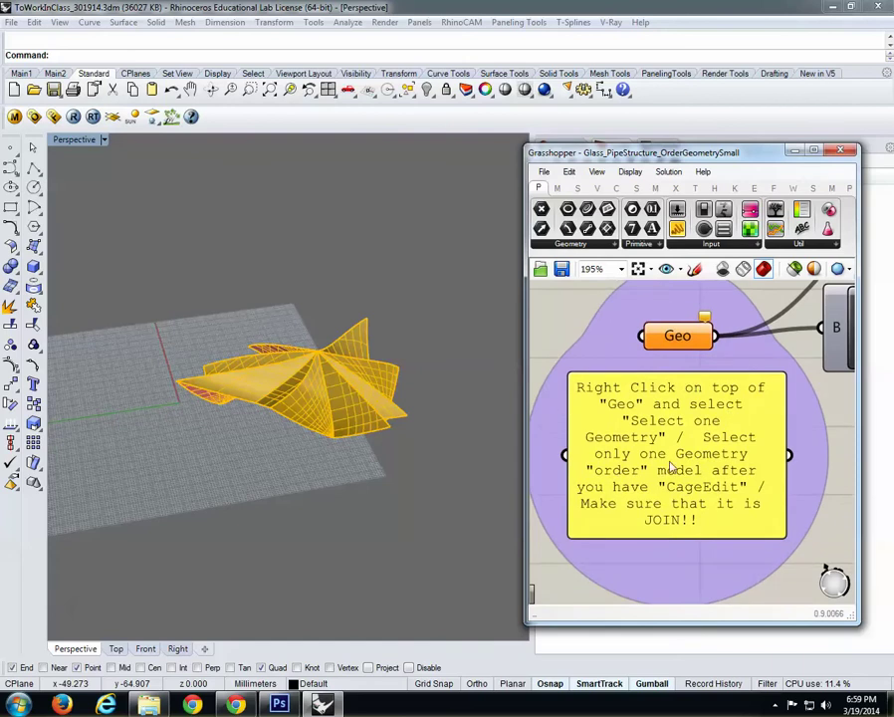
scroll(653, 425, "down", 1)
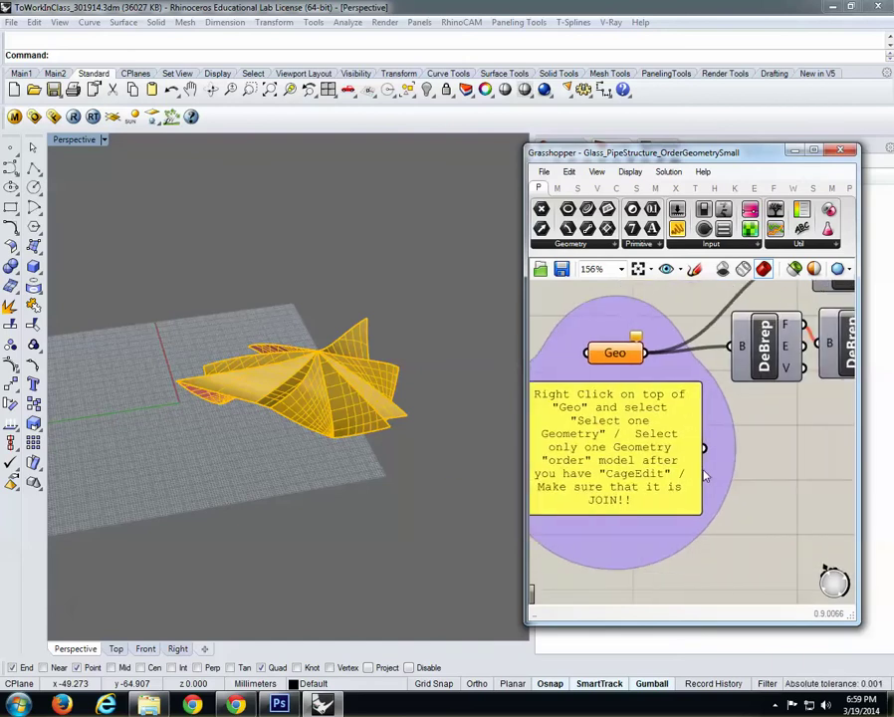
scroll(656, 432, "down", 8)
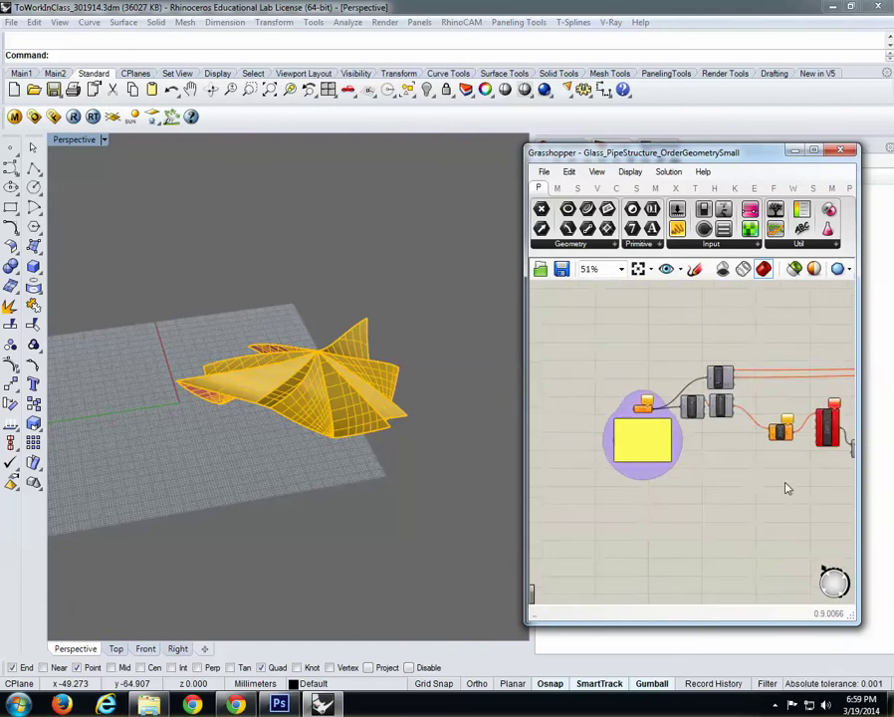
Examine the PipeA component with its Radius slider and baking notes, and return to the definition's input group.
right_click_drag(829, 497, 714, 451)
right_click_drag(822, 450, 617, 444)
scroll(685, 367, "up", 6)
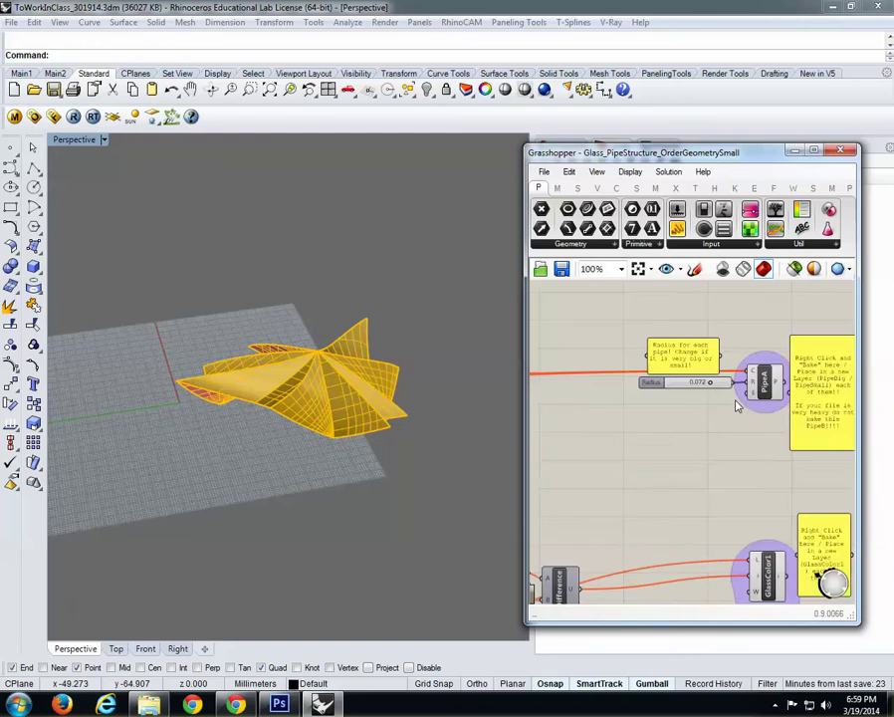
scroll(755, 417, "down", 1)
right_click_drag(659, 488, 750, 430)
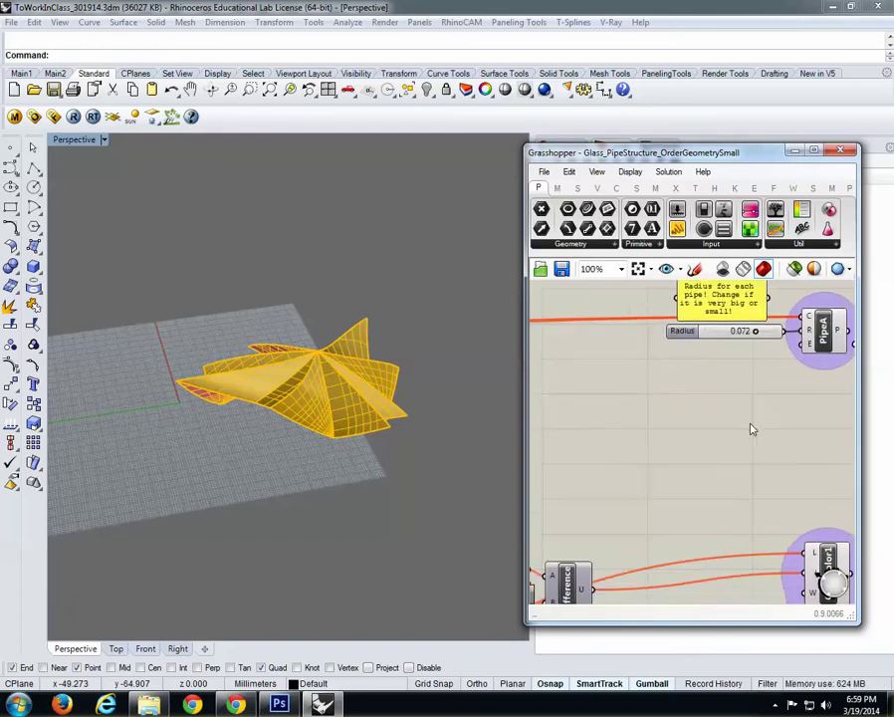
scroll(750, 427, "down", 3)
right_click_drag(667, 468, 748, 415)
scroll(698, 417, "down", 3)
right_click_drag(573, 456, 692, 430)
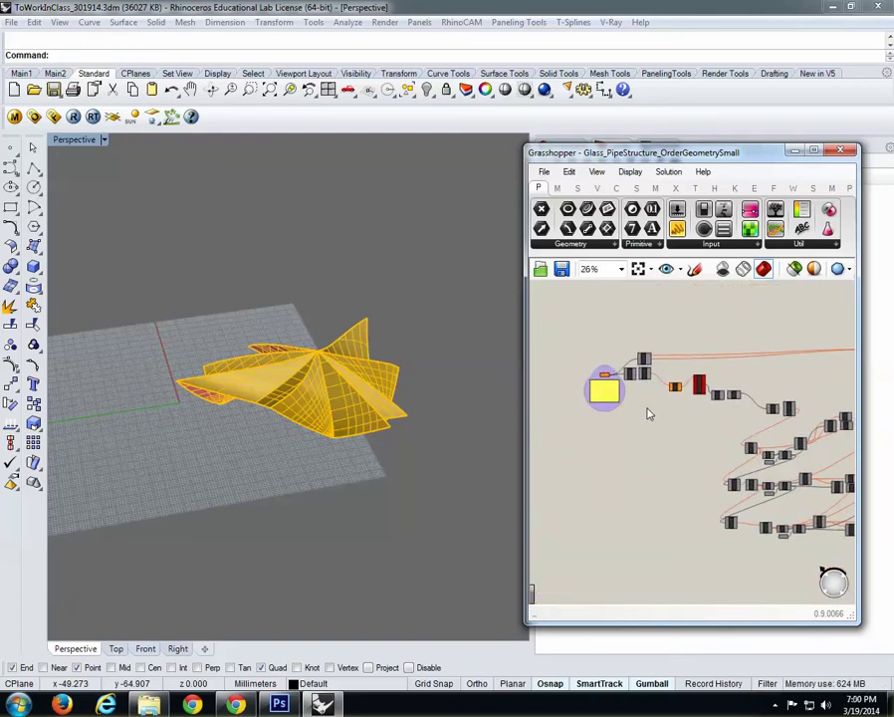
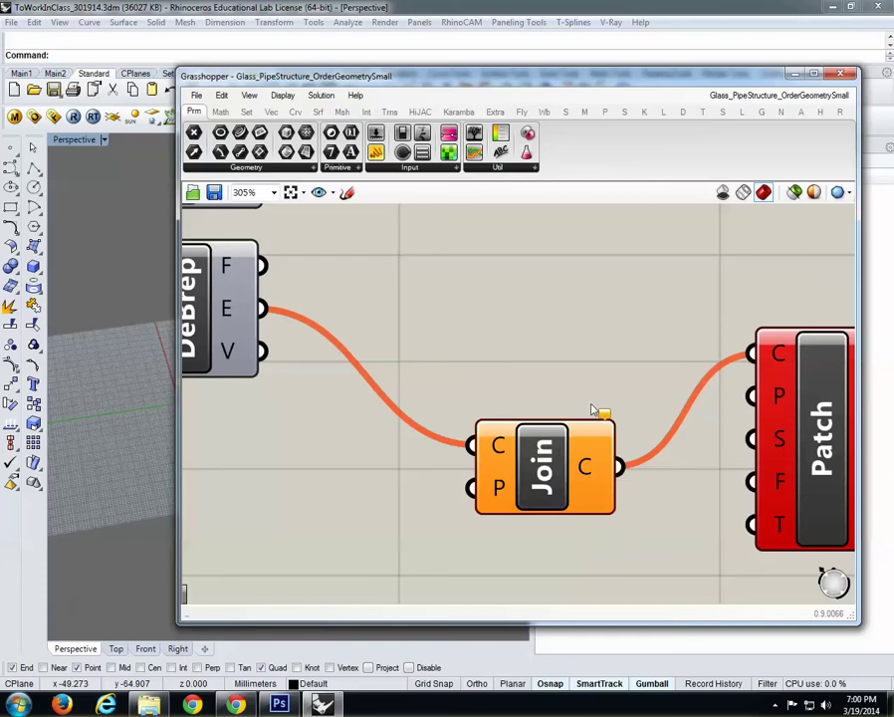
Shift the Join component slightly upward between DeBrep and Patch, and inspect its curve output.
left_click_drag(533, 489, 535, 385)
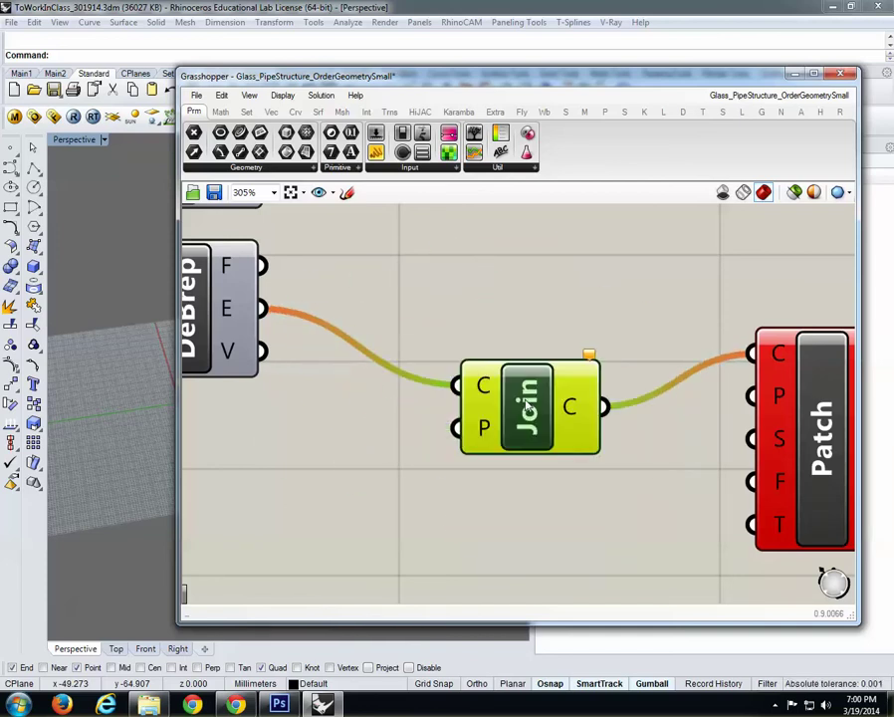
left_click(533, 332)
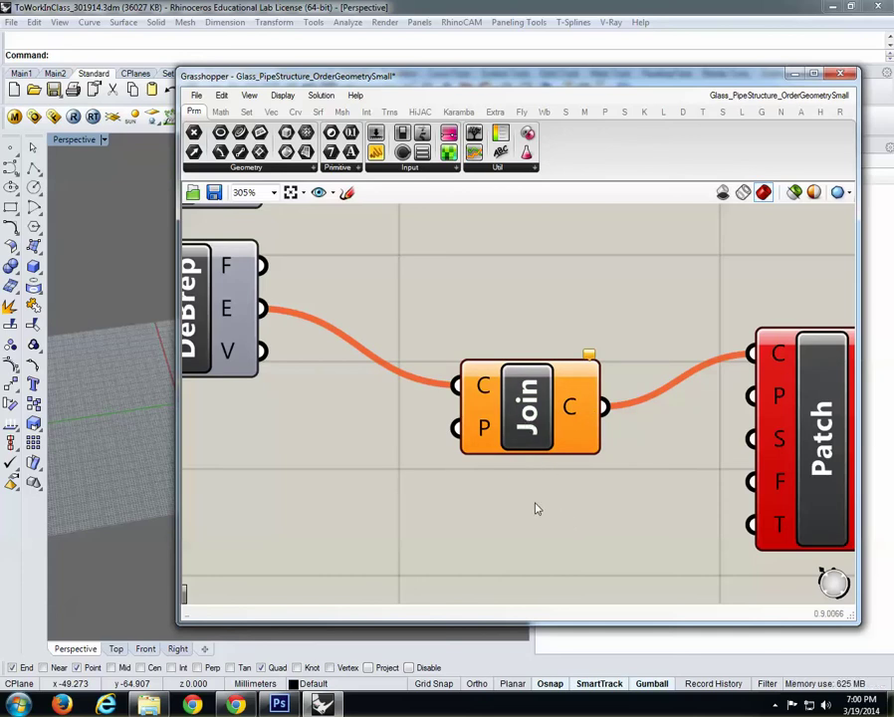
left_click_drag(532, 412, 528, 425)
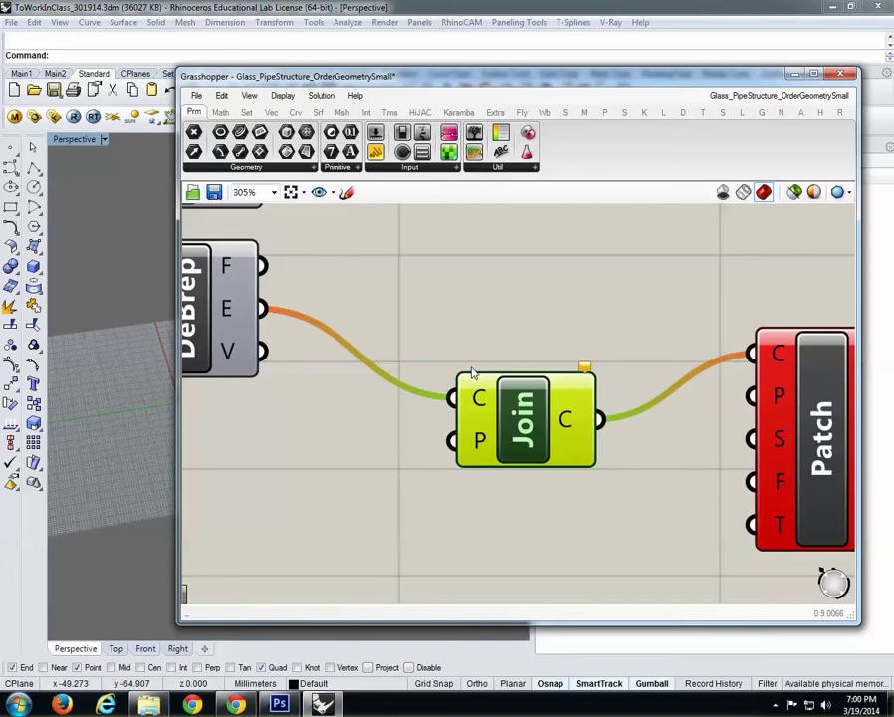
right_click_drag(666, 454, 616, 474)
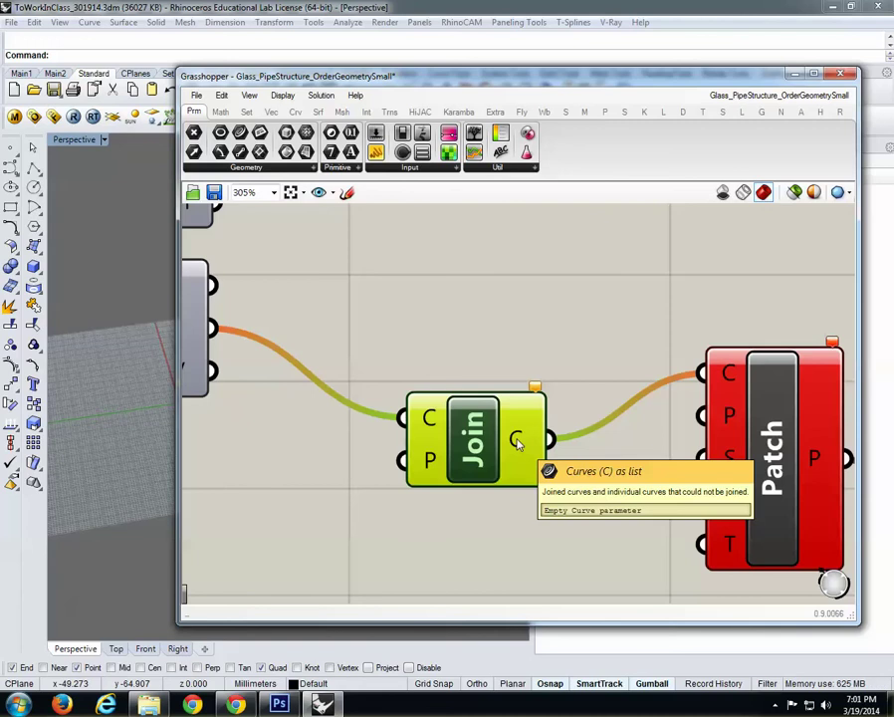
Trace the definition from Join through the Reduce, CSet and Difference components, and look back at the Geo input.
scroll(528, 482, "down", 10)
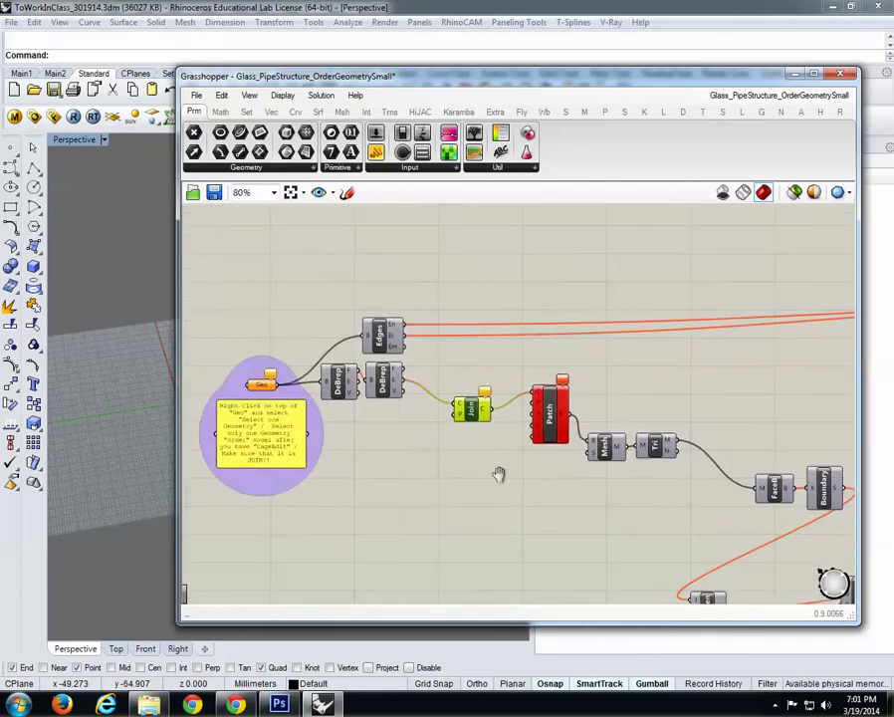
scroll(660, 416, "up", 1)
scroll(652, 413, "up", 10)
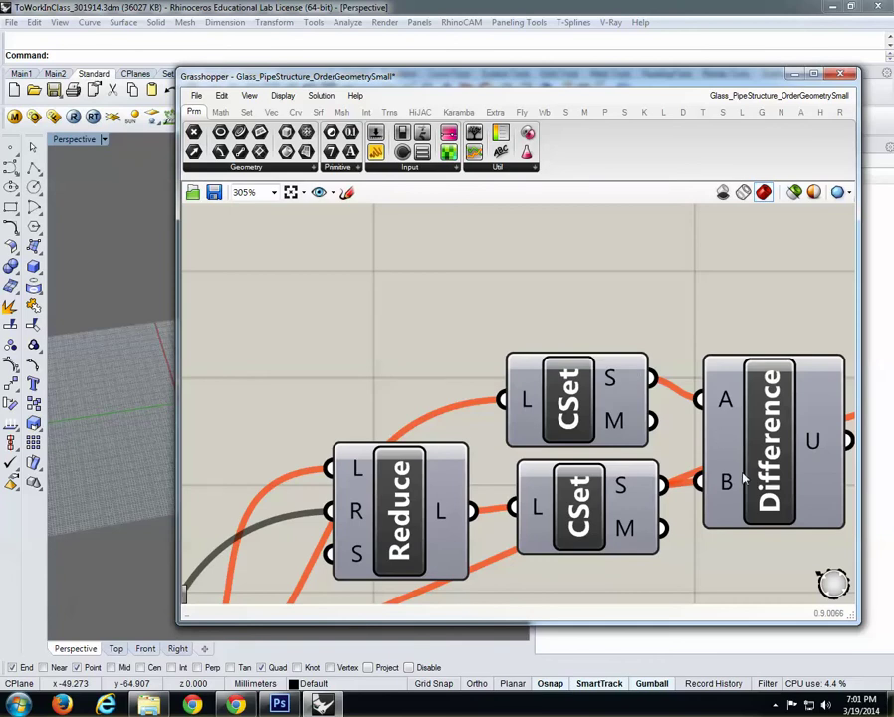
right_click_drag(520, 330, 404, 291)
scroll(630, 449, "down", 10)
right_click_drag(360, 449, 458, 422)
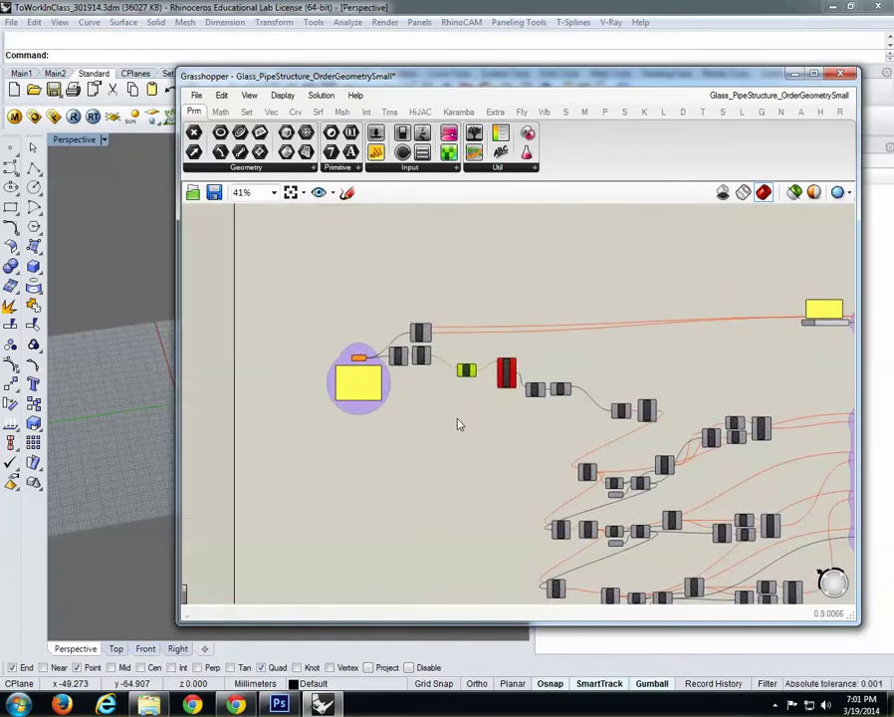
scroll(343, 343, "up", 10)
scroll(401, 393, "up", 1)
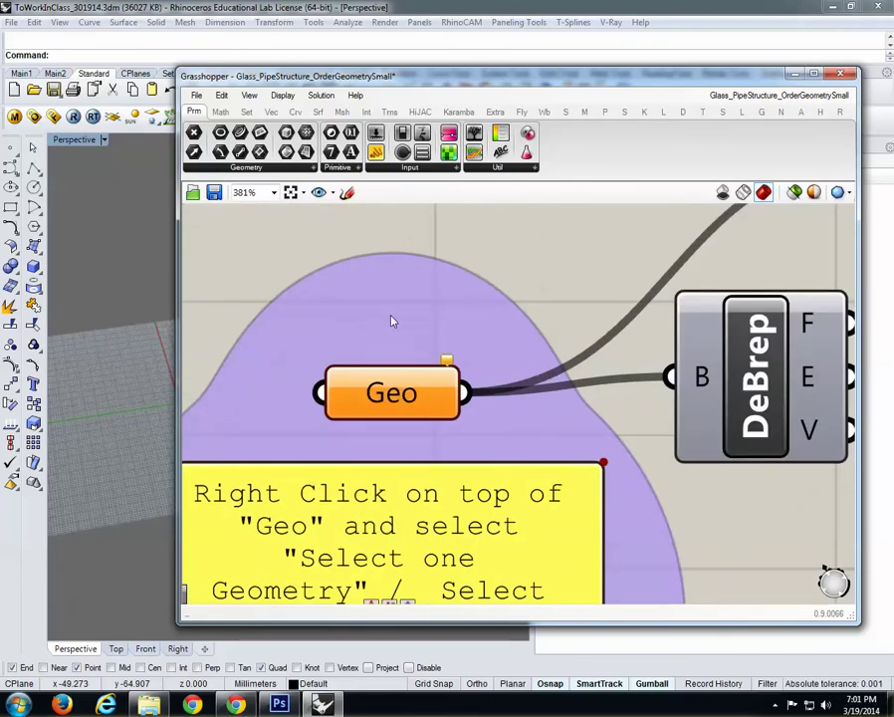
scroll(393, 343, "down", 10)
right_click_drag(398, 372, 393, 419)
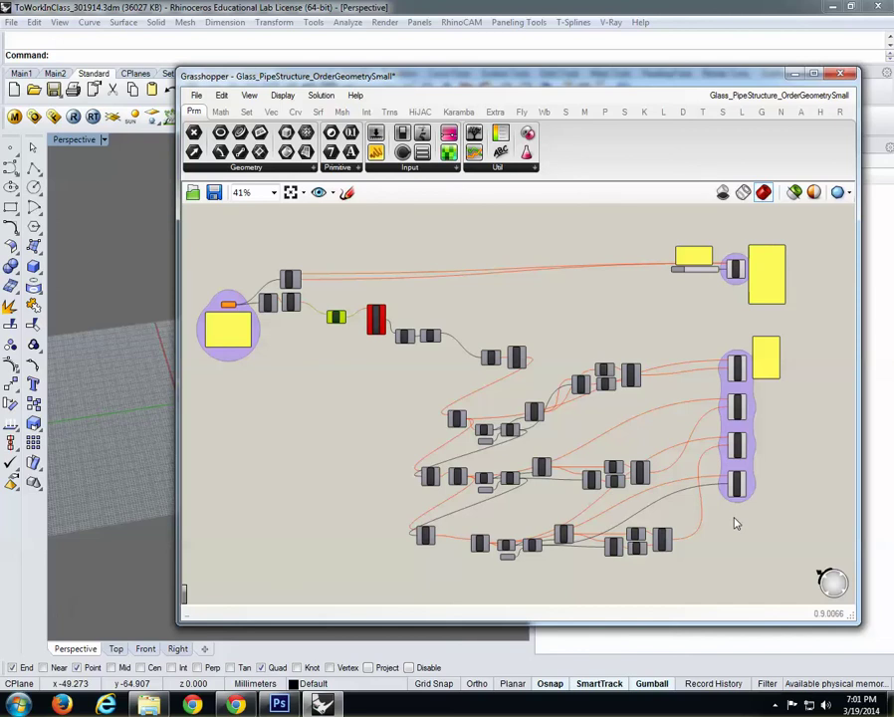
Inspect the Patch branch, the Radius slider feeding PipeA, and the Face Boundaries component's description.
scroll(423, 365, "up", 4)
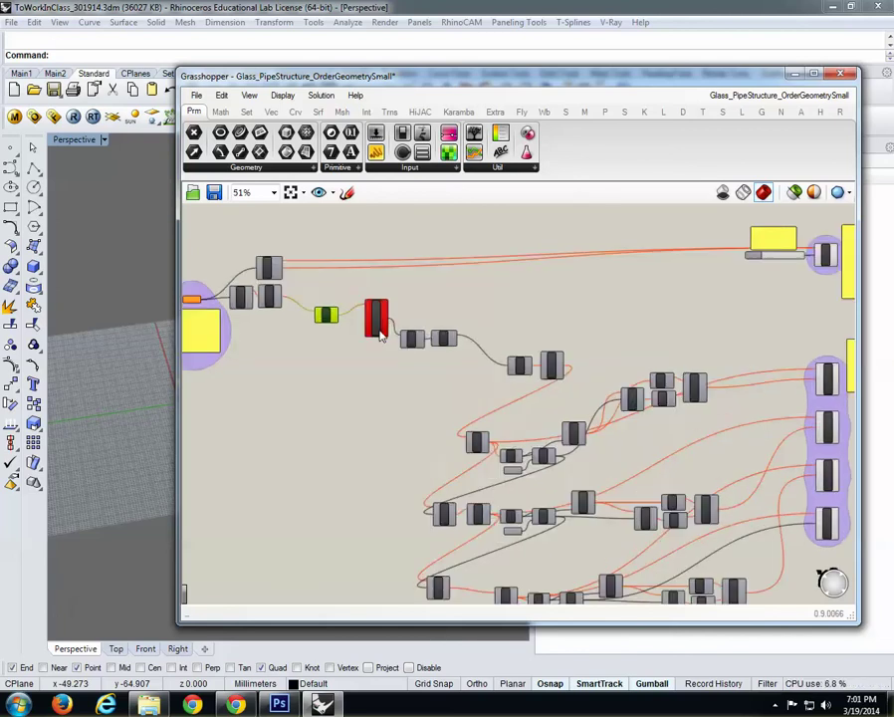
scroll(405, 405, "up", 2)
scroll(494, 474, "down", 5)
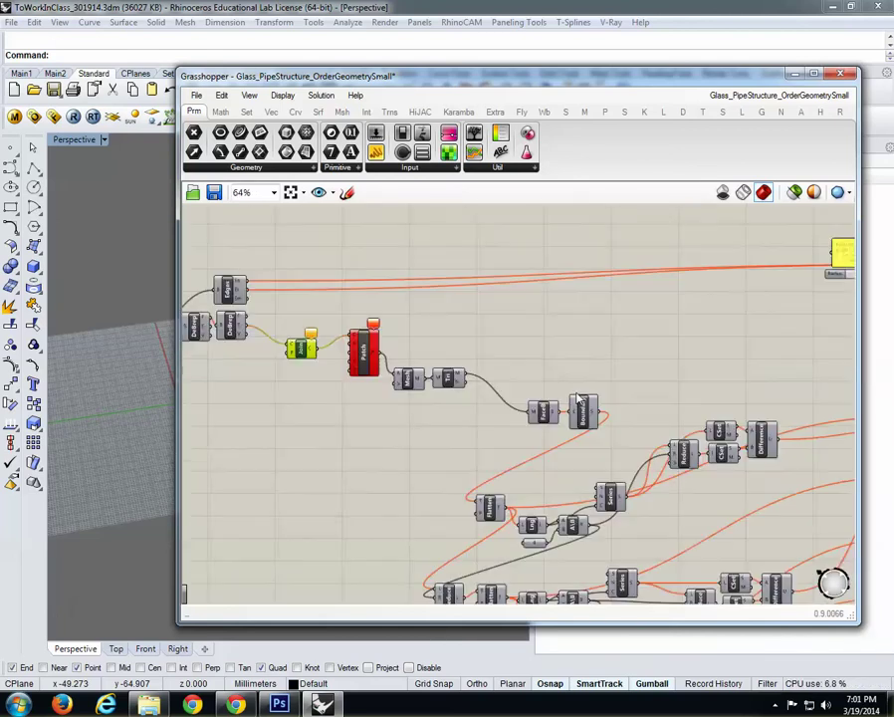
scroll(610, 244, "up", 6)
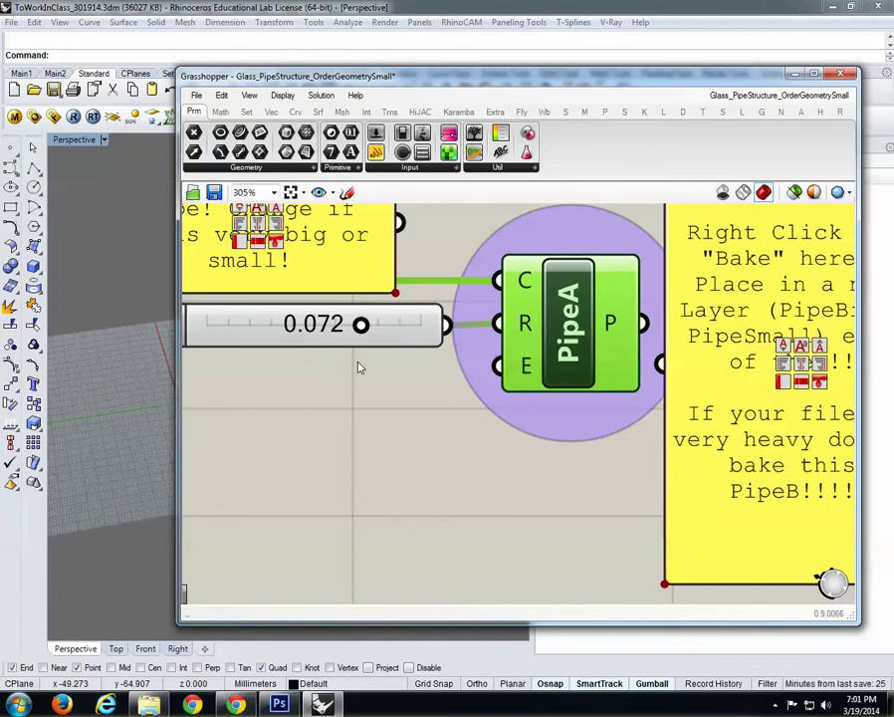
left_click(388, 445)
scroll(551, 360, "down", 6)
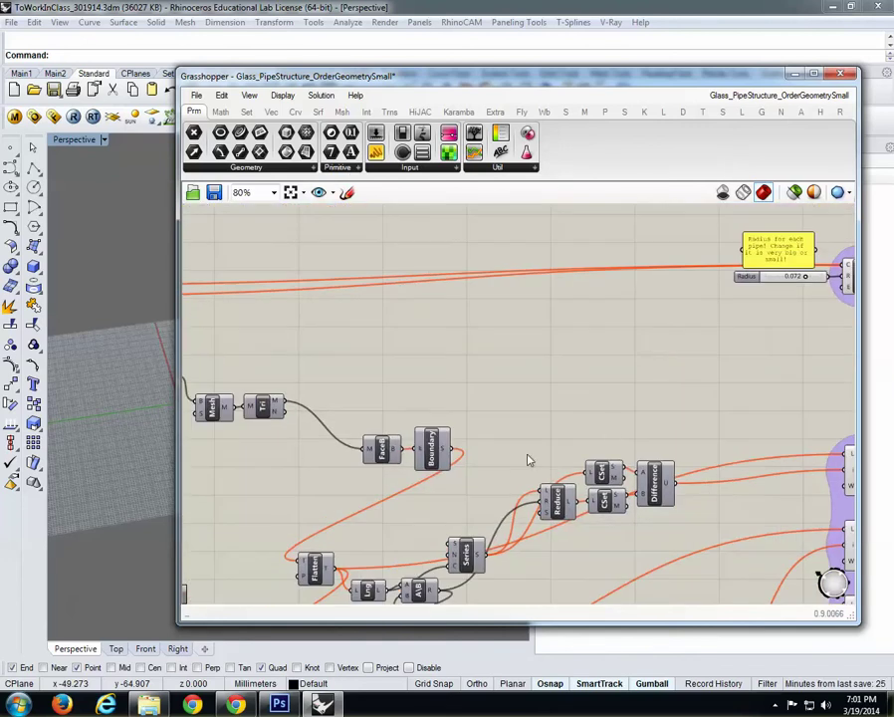
scroll(381, 455, "up", 4)
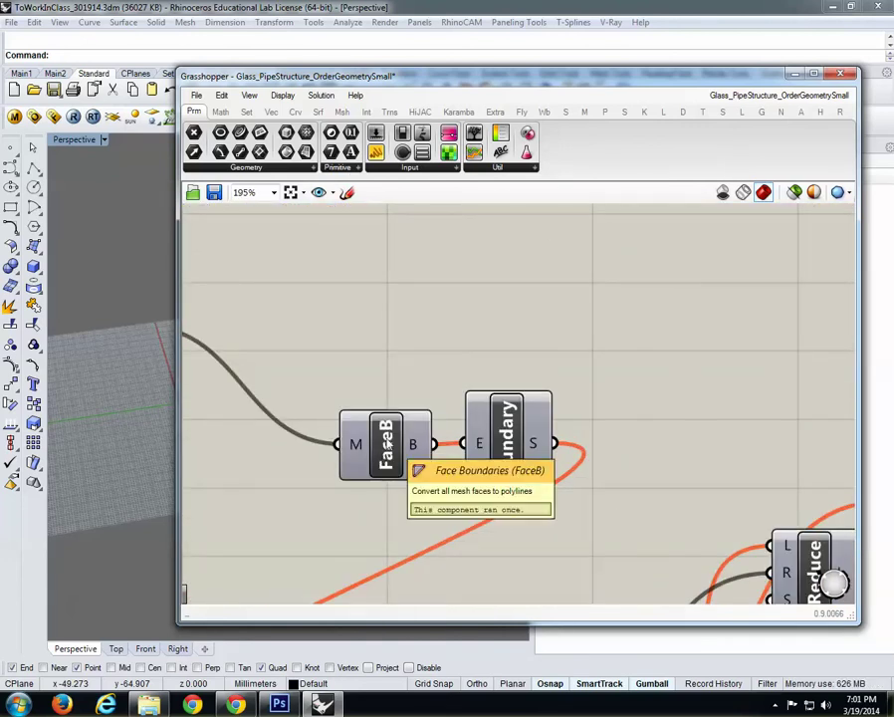
Switch the Face Boundaries component's preview on and back off, moving it away from Boundary and back beside it.
right_click(388, 438)
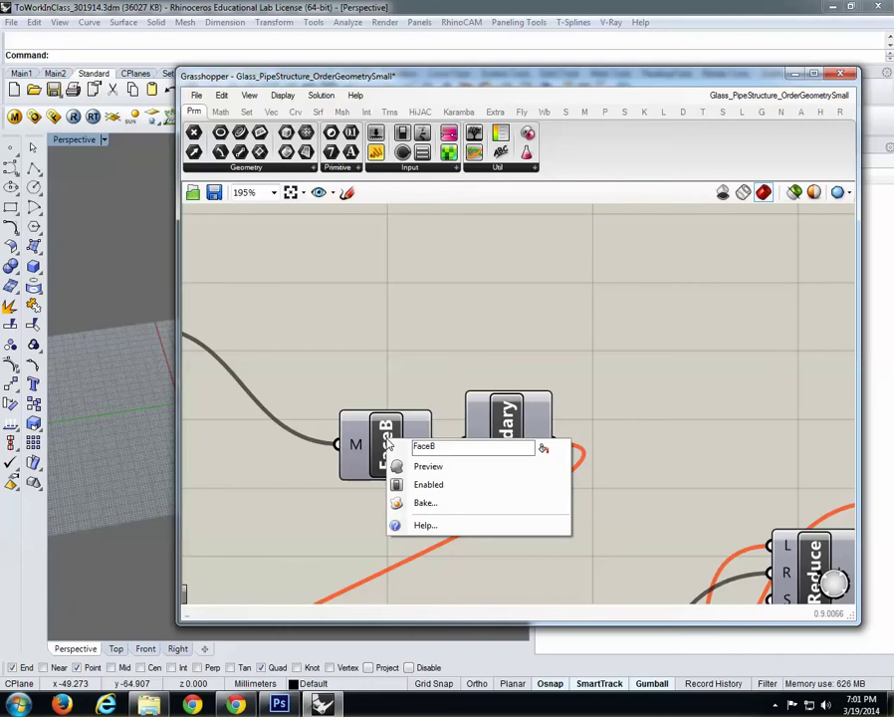
left_click(428, 467)
left_click_drag(398, 453, 344, 326)
left_click(340, 265)
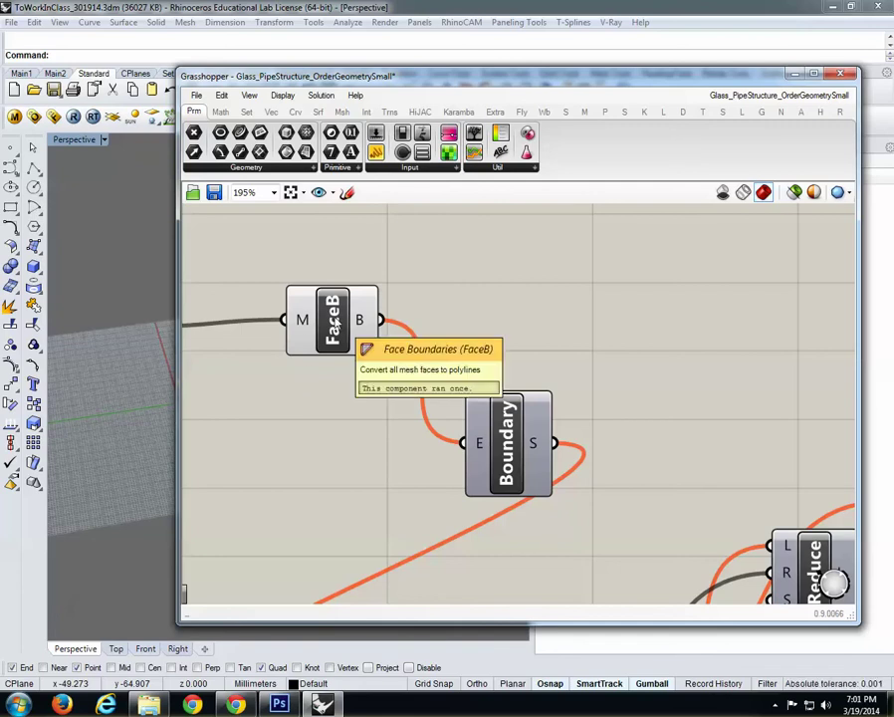
right_click(335, 321)
left_click(379, 344)
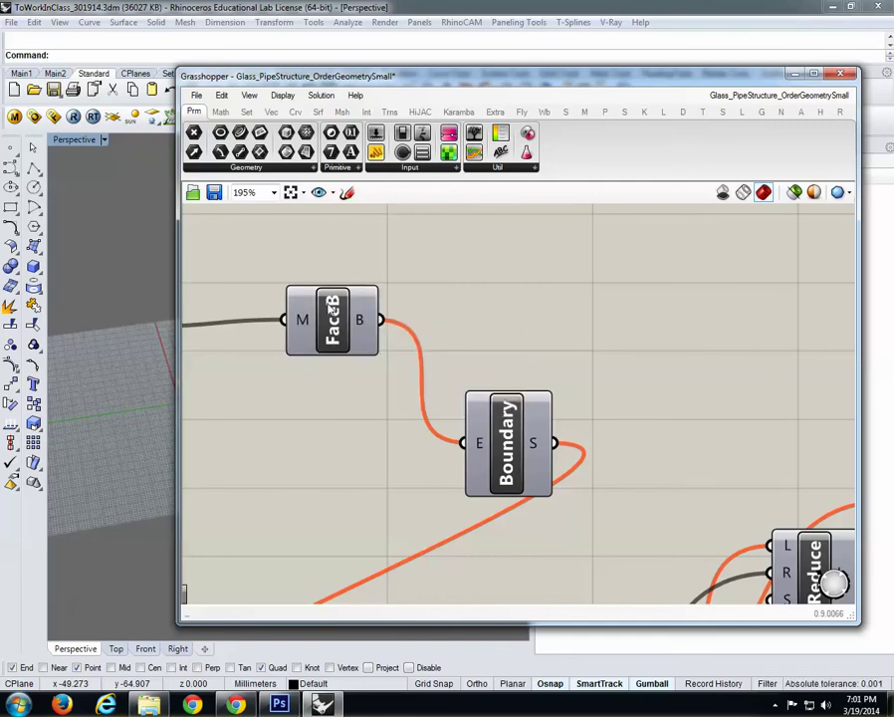
left_click_drag(336, 315, 386, 435)
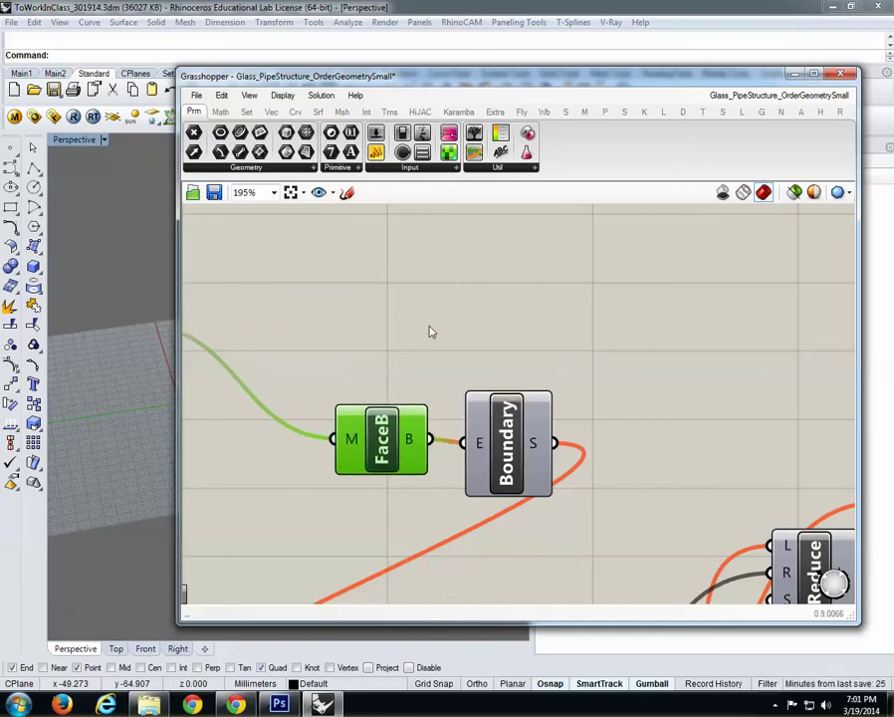
left_click(420, 315)
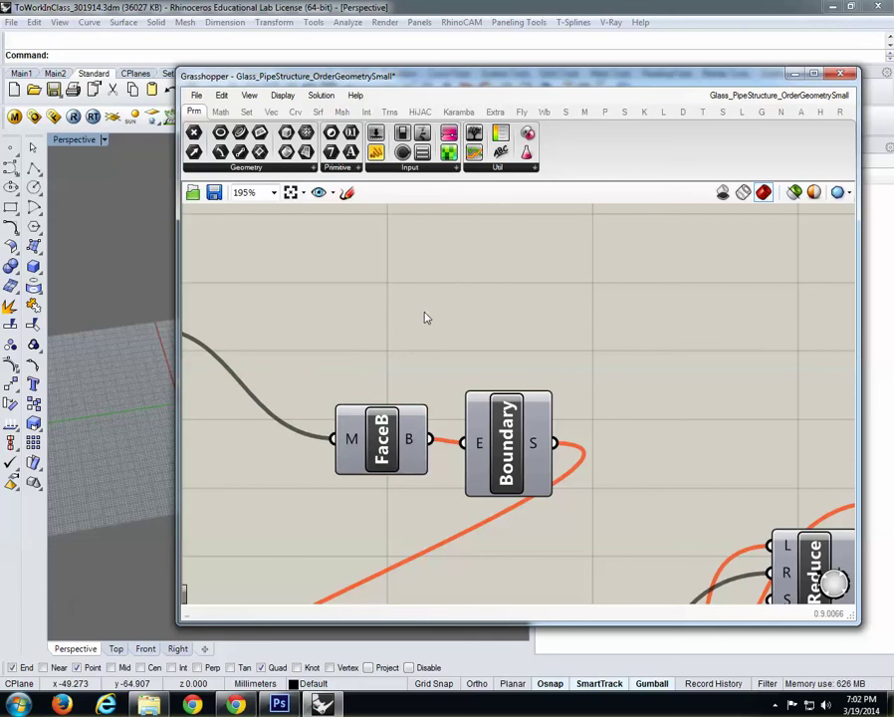
Read the error on the Patch component and the warning on the Join component that feeds it.
scroll(441, 317, "down", 4)
right_click_drag(274, 360, 430, 363)
scroll(358, 278, "up", 3)
right_click_drag(330, 361, 374, 428)
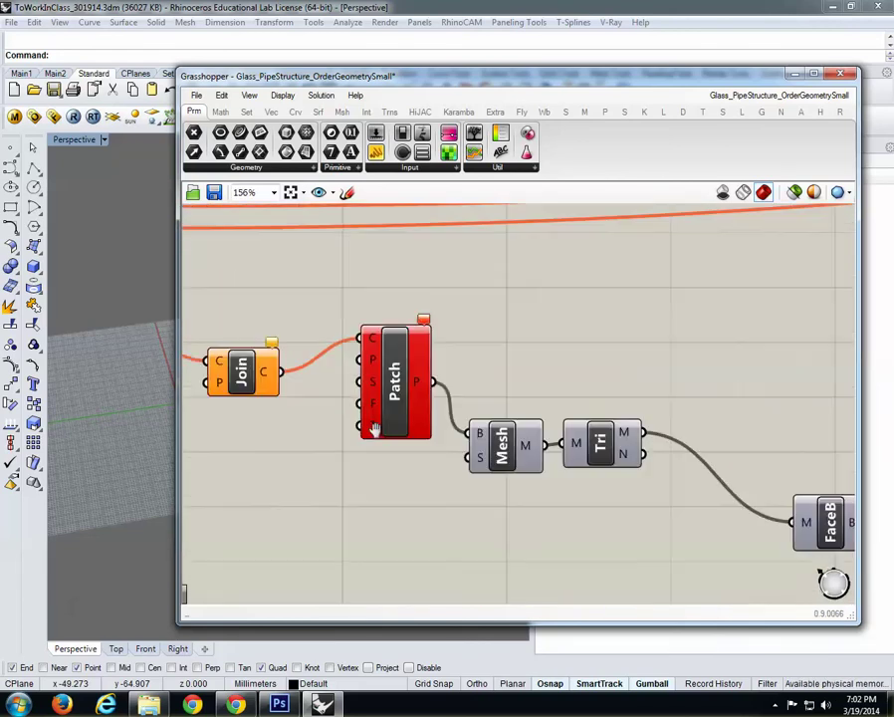
scroll(390, 370, "up", 1)
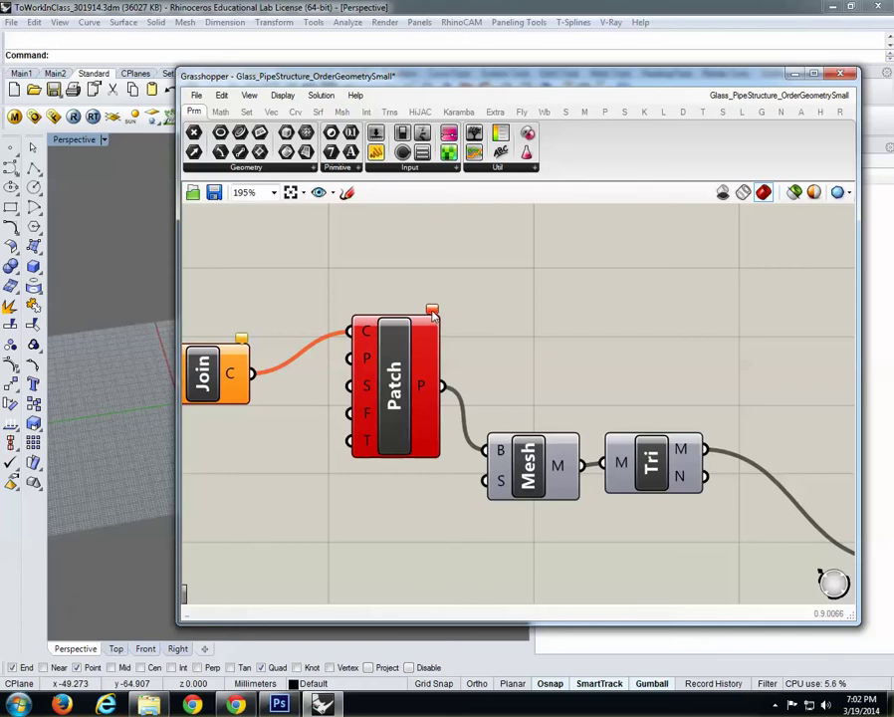
mouse_move(432, 314)
scroll(433, 314, "up", 2)
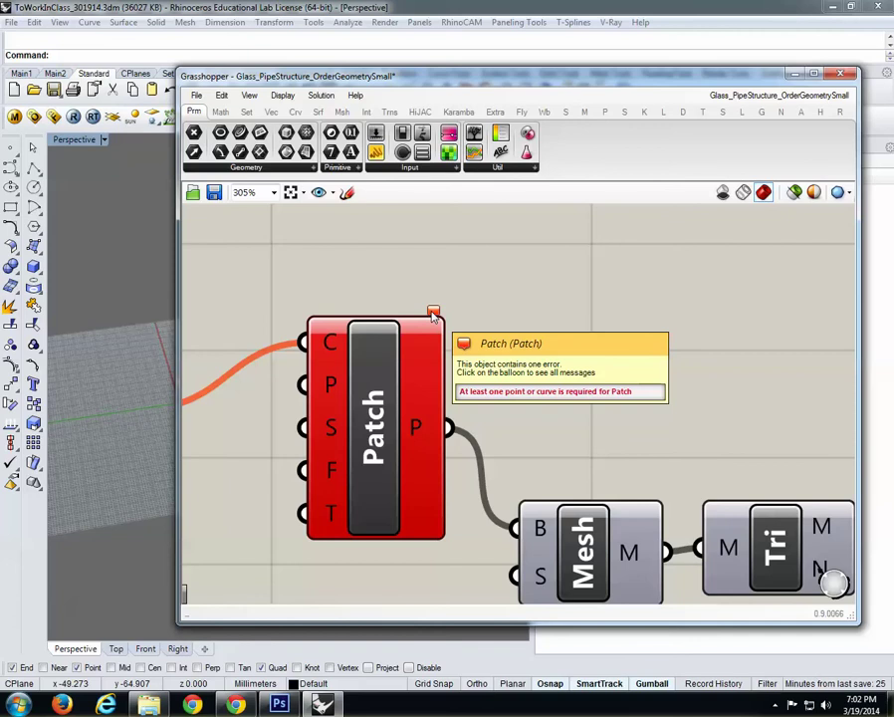
scroll(537, 358, "down", 1)
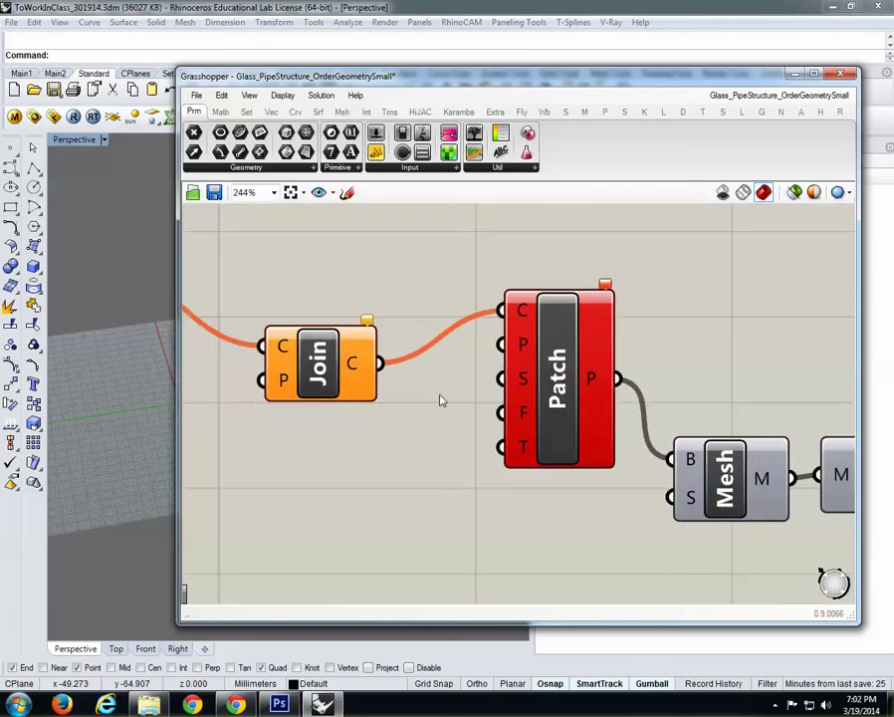
right_click_drag(302, 450, 366, 446)
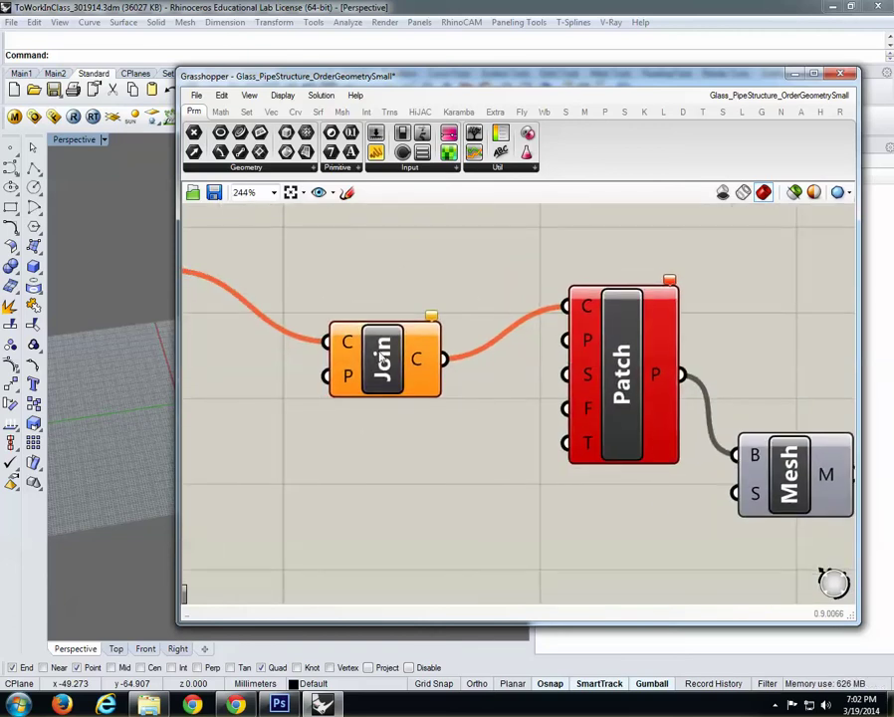
right_click_drag(399, 507, 450, 518)
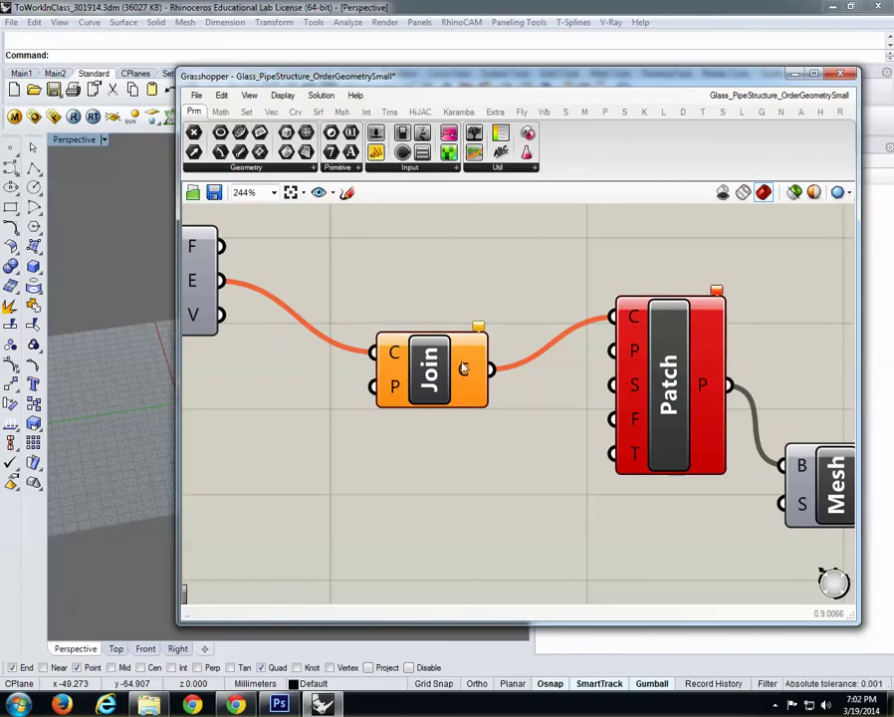
mouse_move(479, 331)
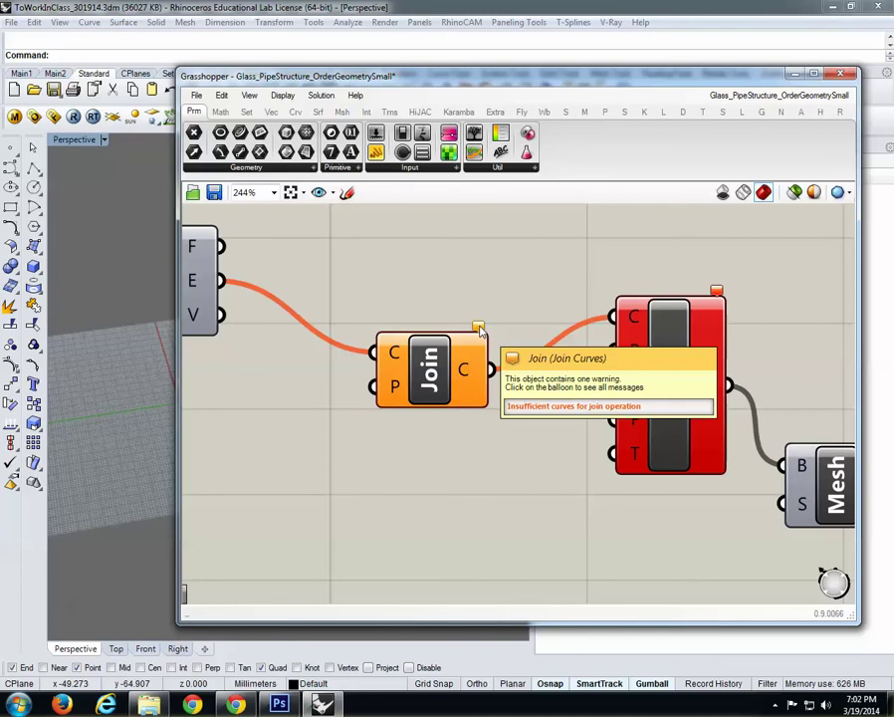
right_click_drag(467, 270, 512, 284)
Narrow and reposition the Grasshopper window around the Geo input so the Perspective view of the model is uncovered.
scroll(501, 287, "down", 4)
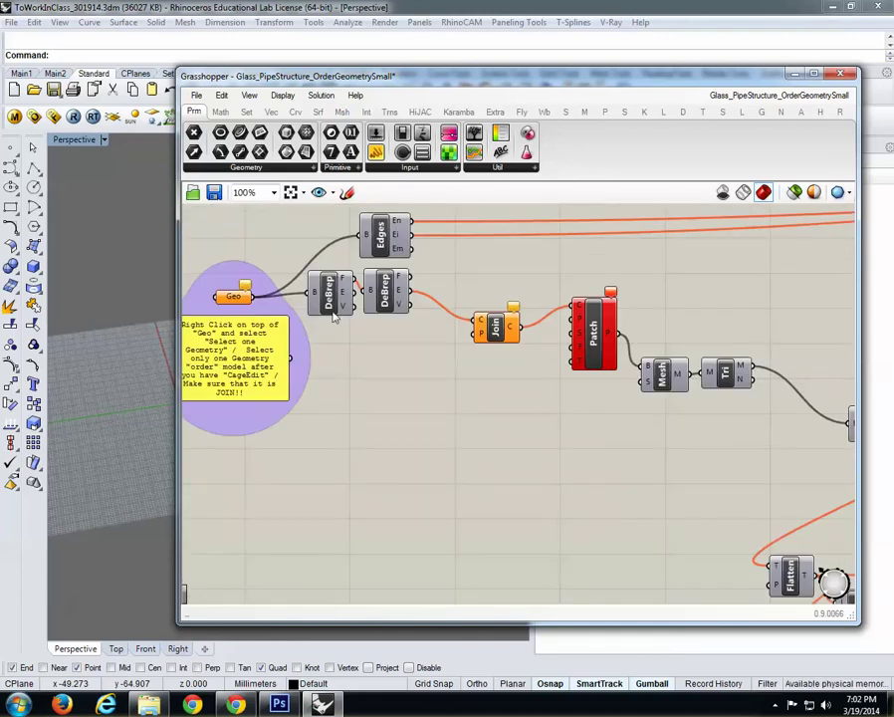
right_click_drag(261, 288, 400, 332)
scroll(400, 331, "up", 4)
scroll(408, 332, "down", 6)
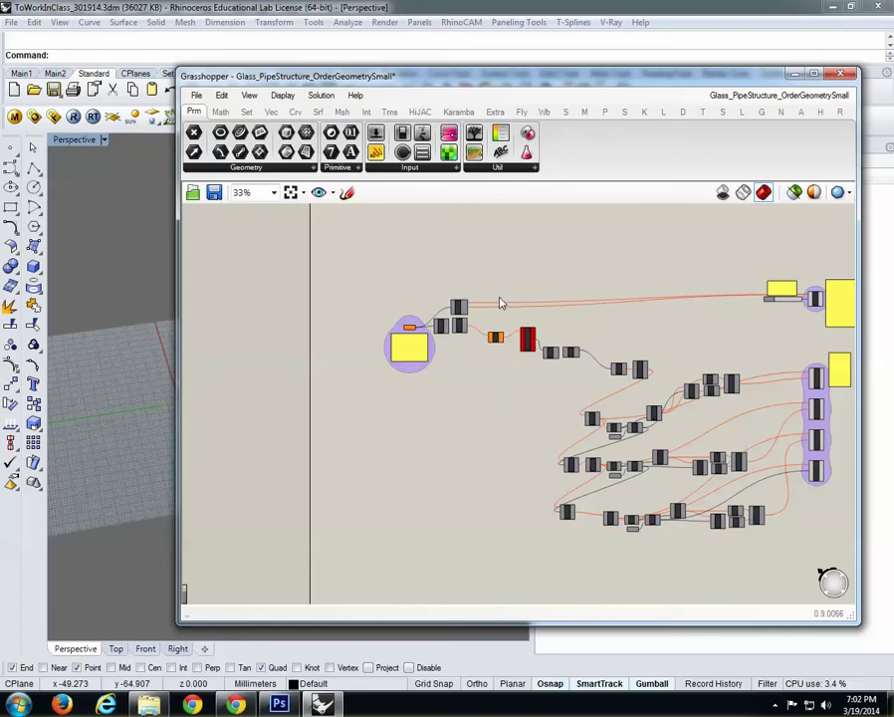
scroll(413, 328, "up", 6)
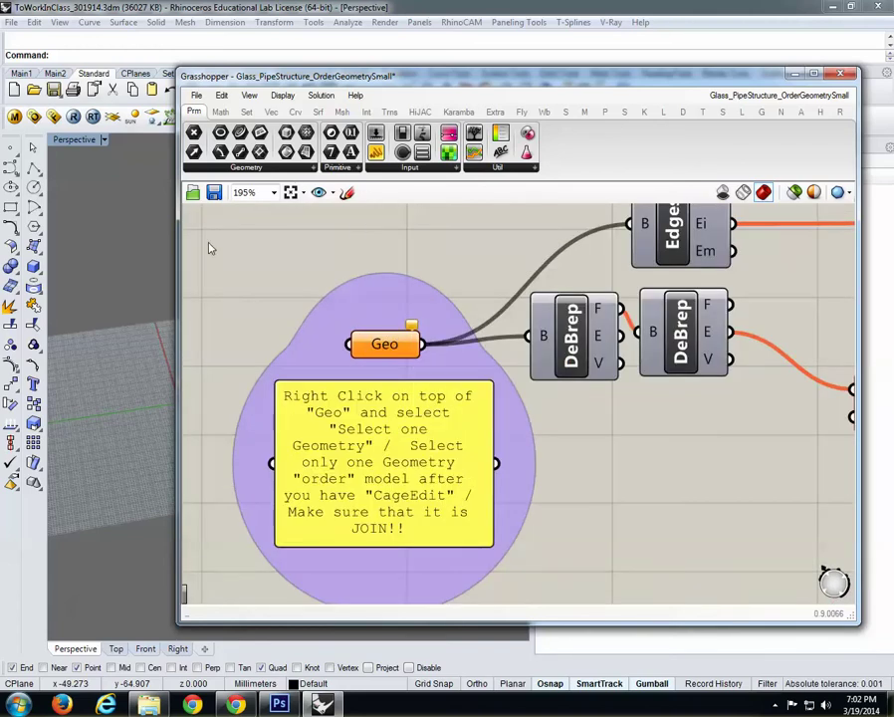
left_click_drag(181, 267, 530, 279)
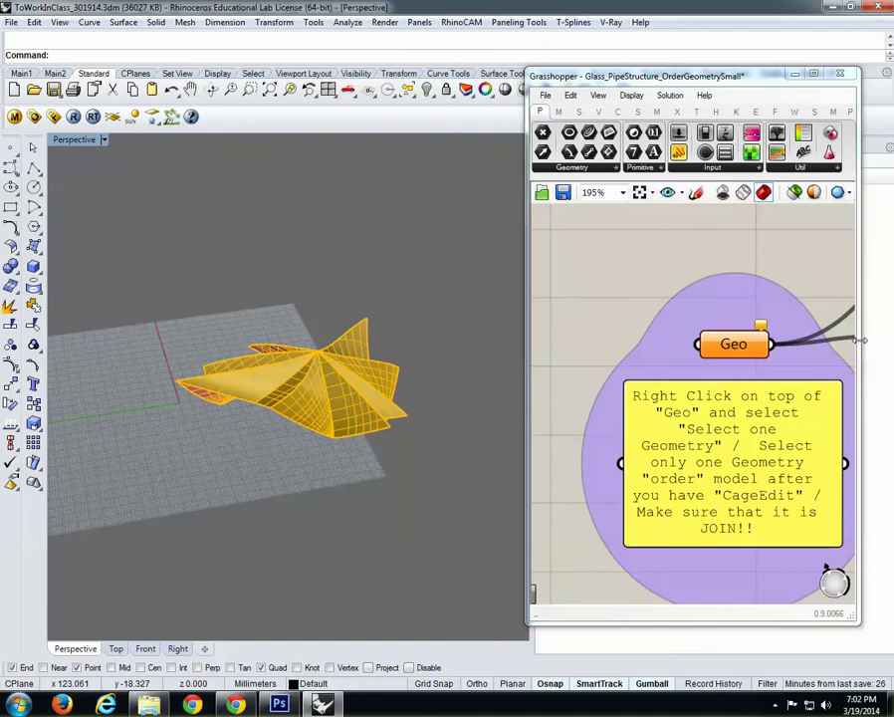
left_click_drag(859, 343, 884, 337)
left_click_drag(706, 79, 706, 98)
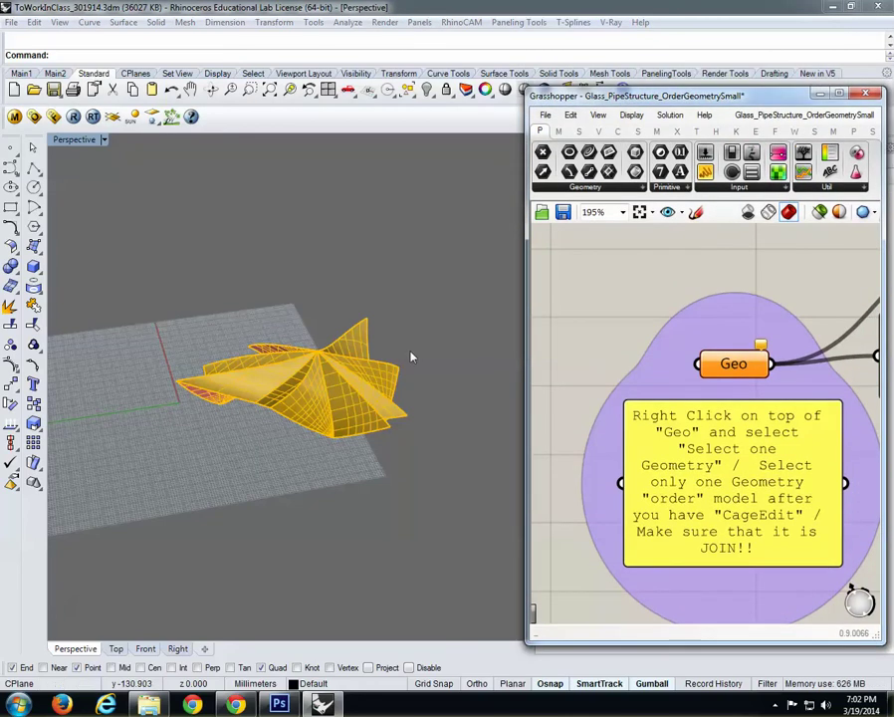
Set the cage-deformed ModelA polysurface as the single geometry referenced by the Geo parameter.
right_click_drag(317, 407, 231, 423)
right_click(719, 360)
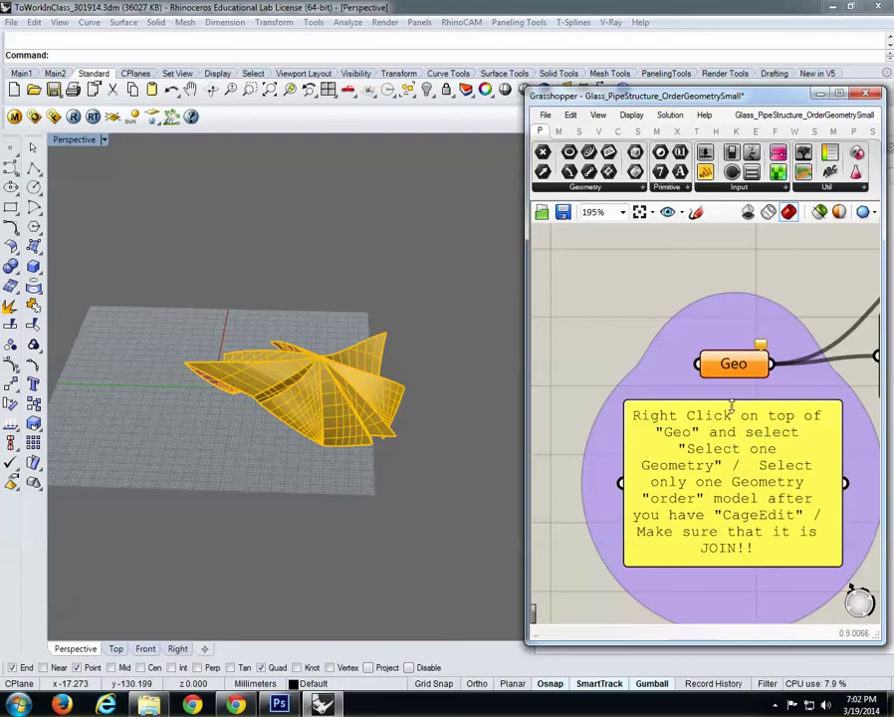
left_click(730, 362)
left_click(618, 329)
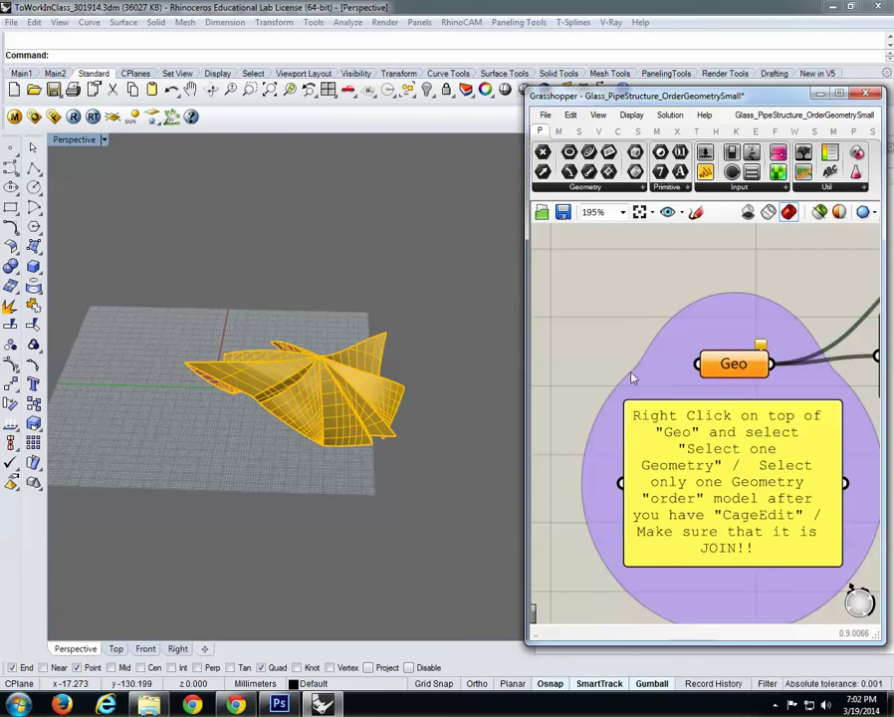
right_click(733, 364)
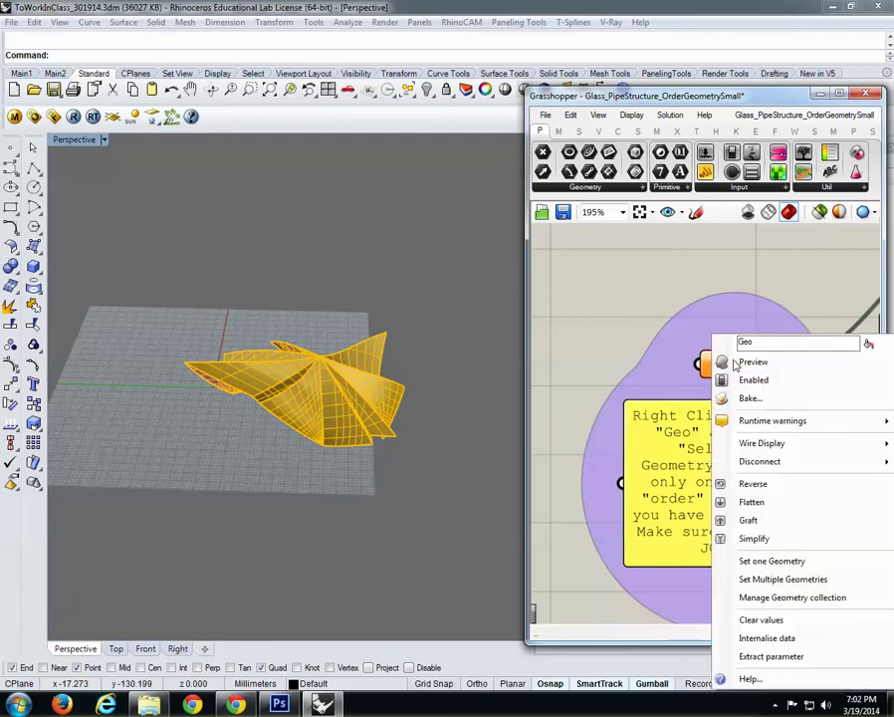
left_click(793, 564)
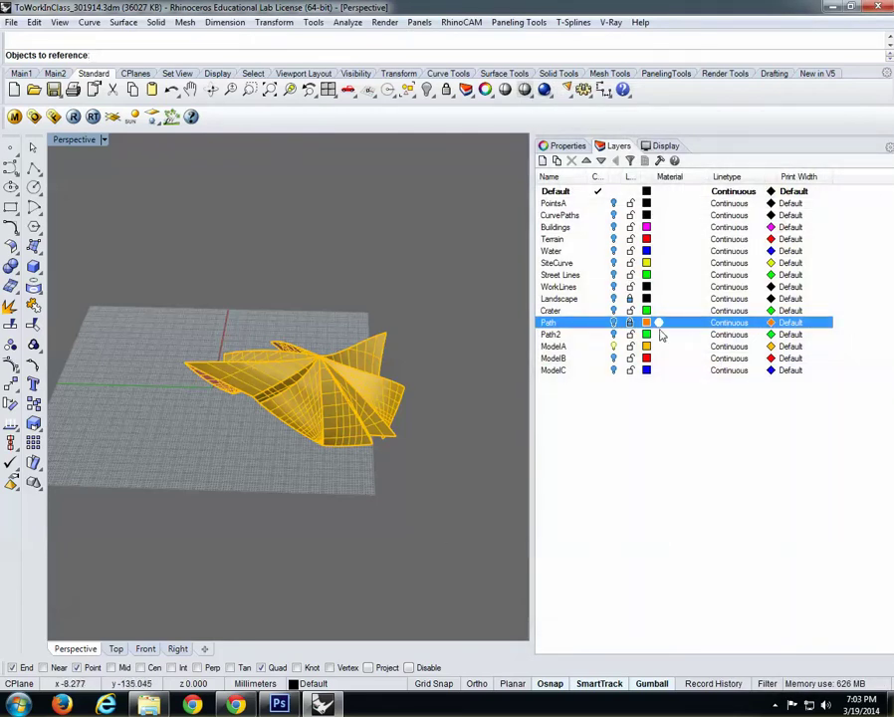
right_click_drag(323, 419, 296, 353)
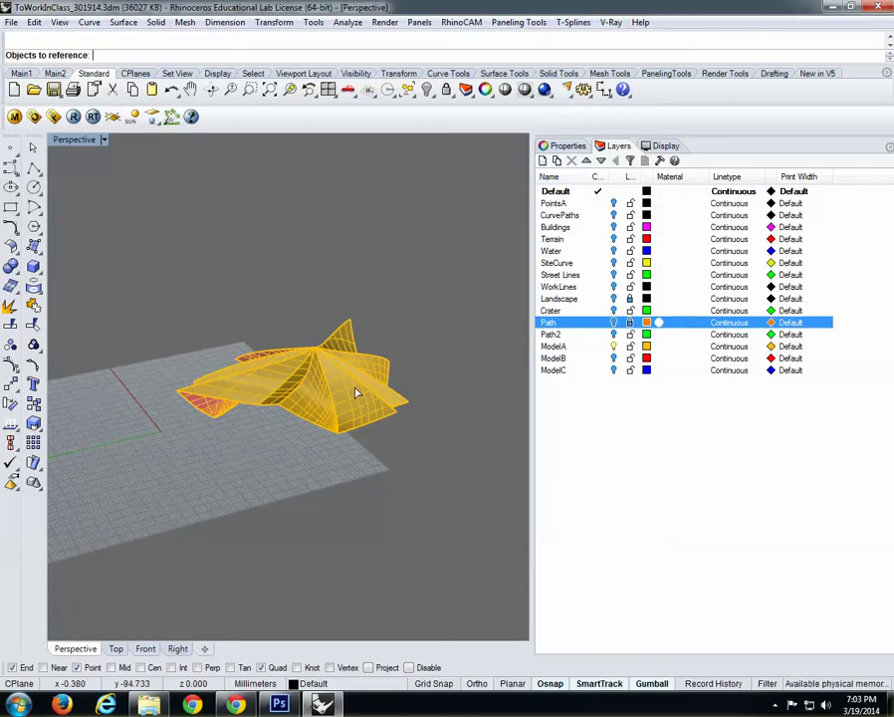
right_click_drag(355, 390, 324, 398)
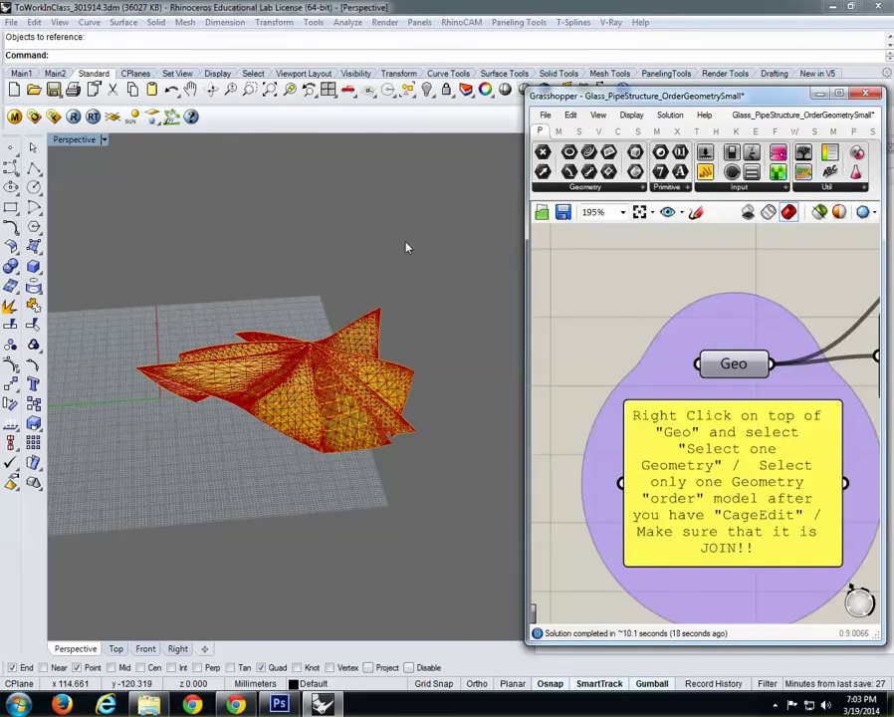
Review the triangulated result and the Geo note, and reference the same ModelA polysurface again with Set one Geometry.
right_click_drag(595, 254, 606, 260)
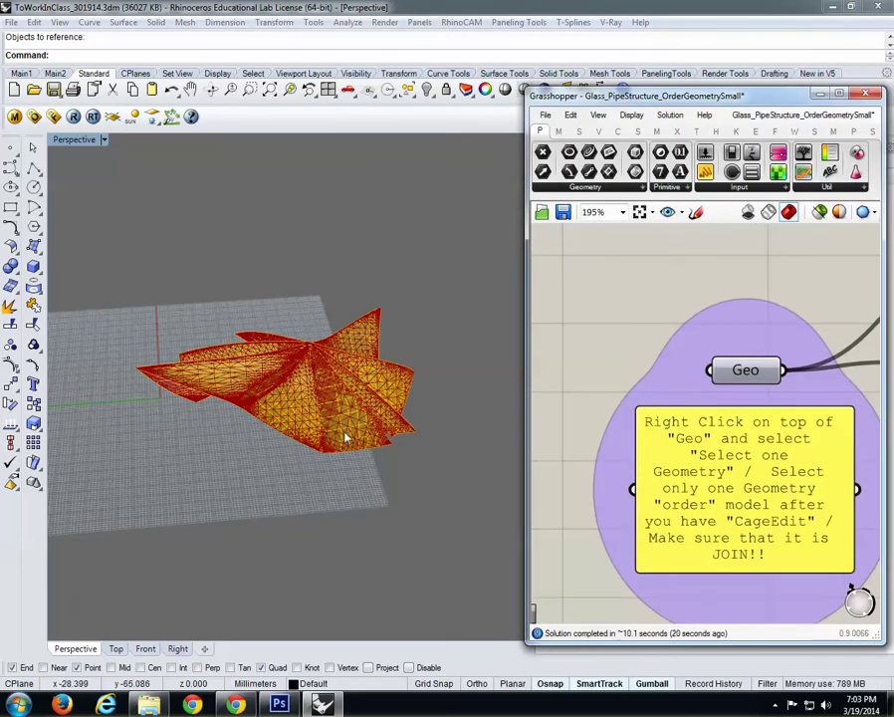
right_click_drag(346, 438, 315, 379)
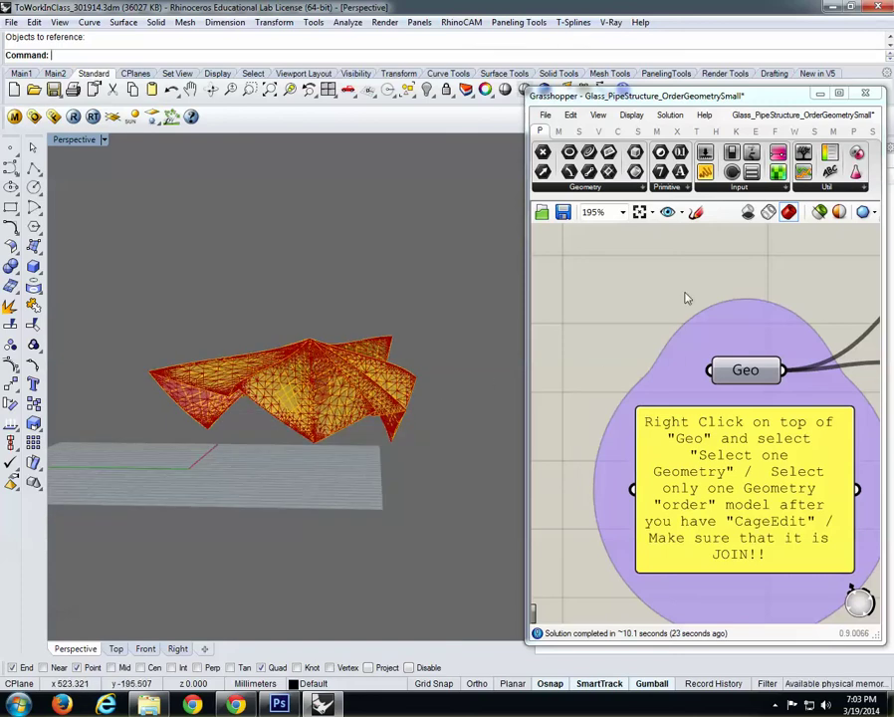
right_click(747, 374)
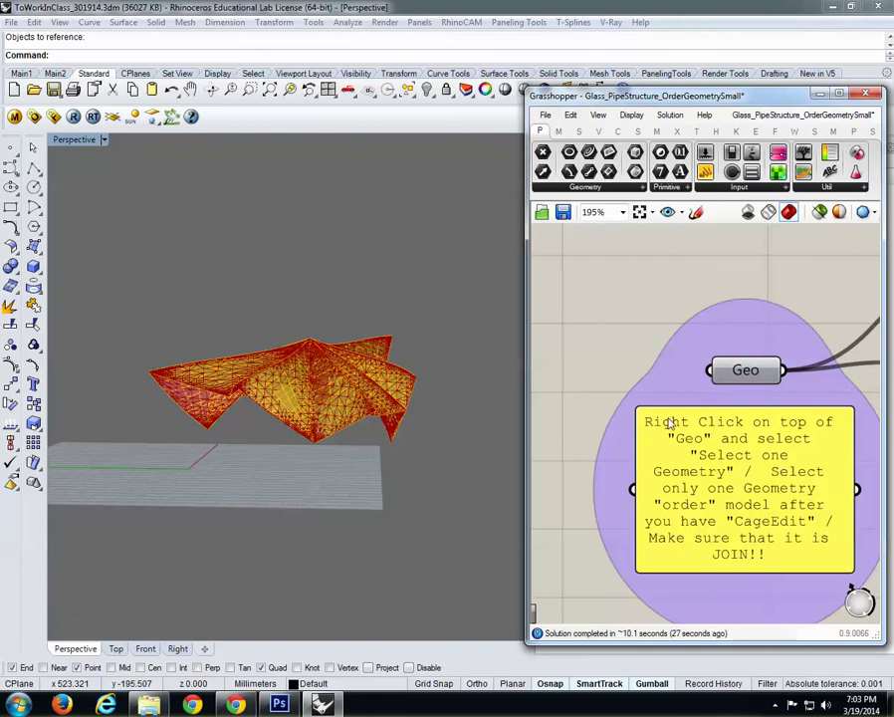
right_click_drag(748, 426, 705, 381)
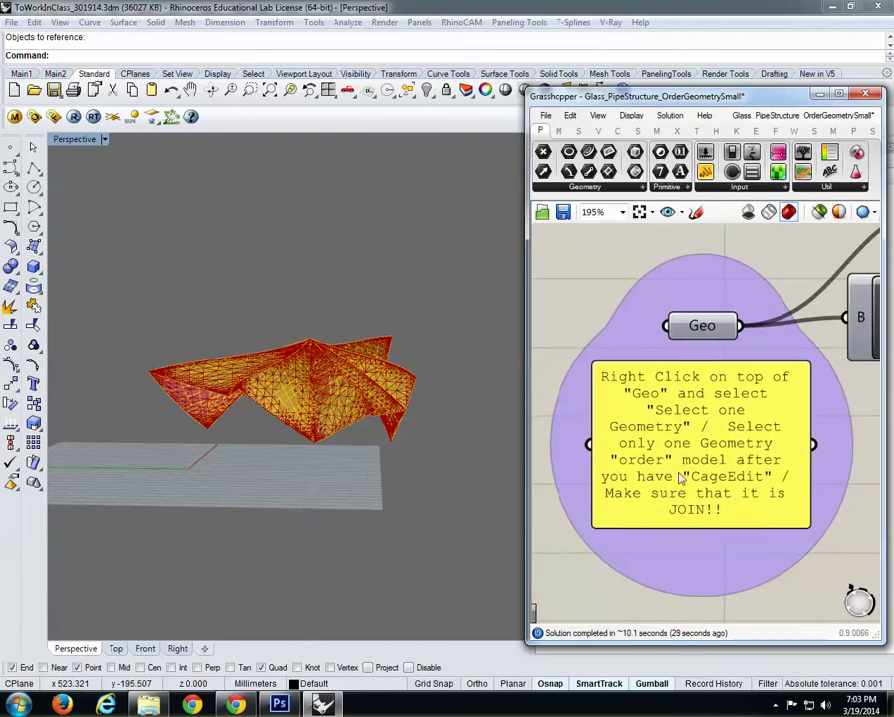
right_click(701, 326)
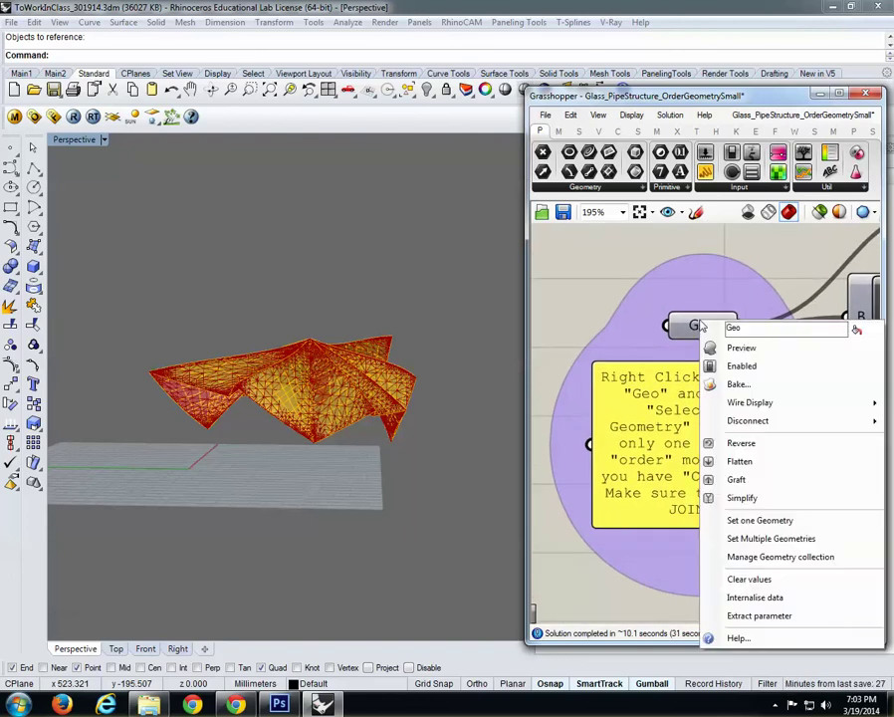
left_click(778, 522)
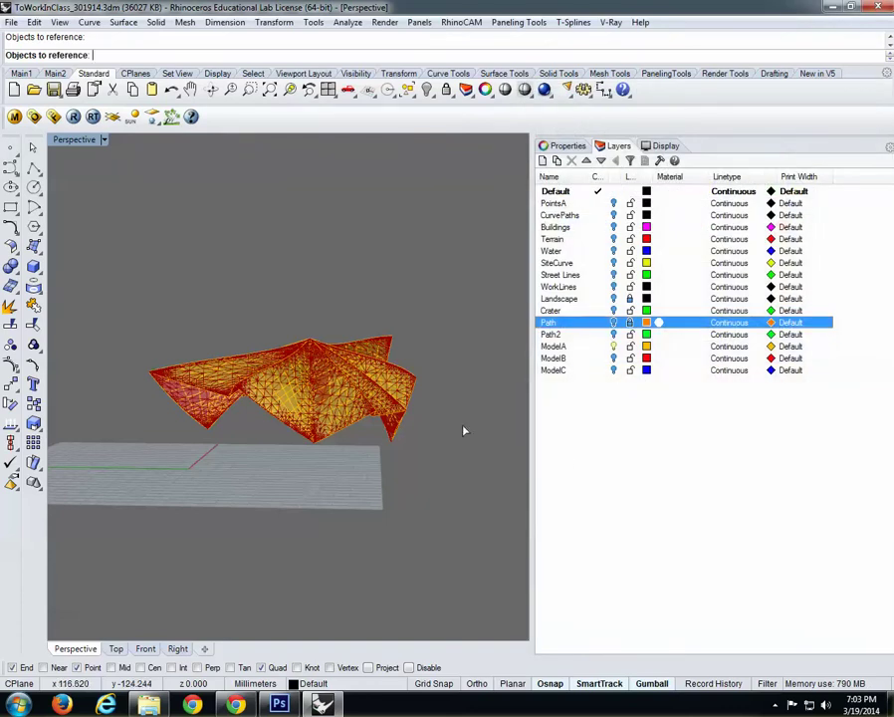
left_click(321, 395)
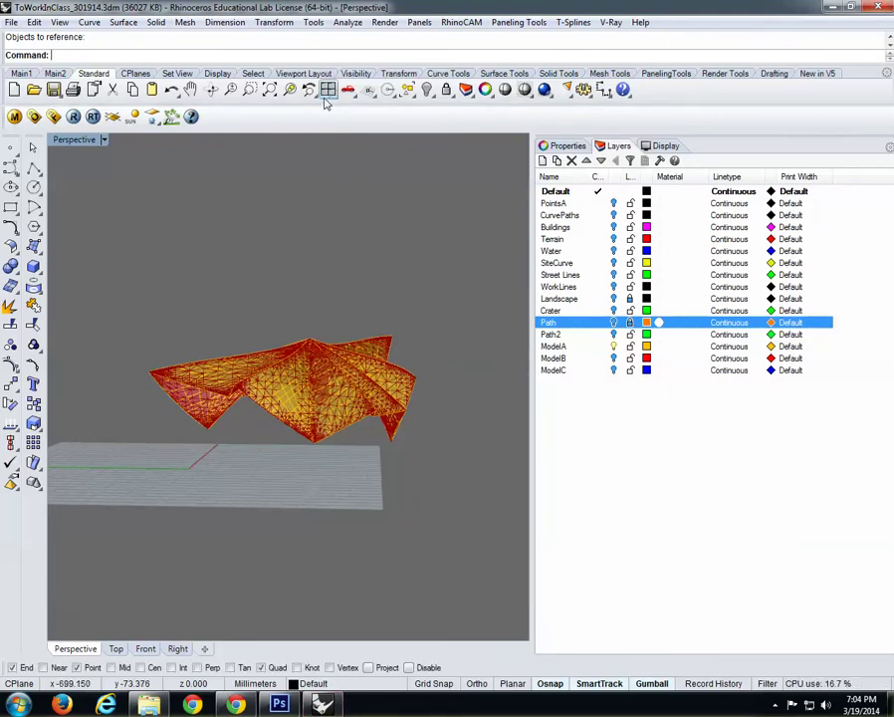
View the triangulated model from another angle and switch back to the Grasshopper definition window.
right_click_drag(286, 277, 298, 315)
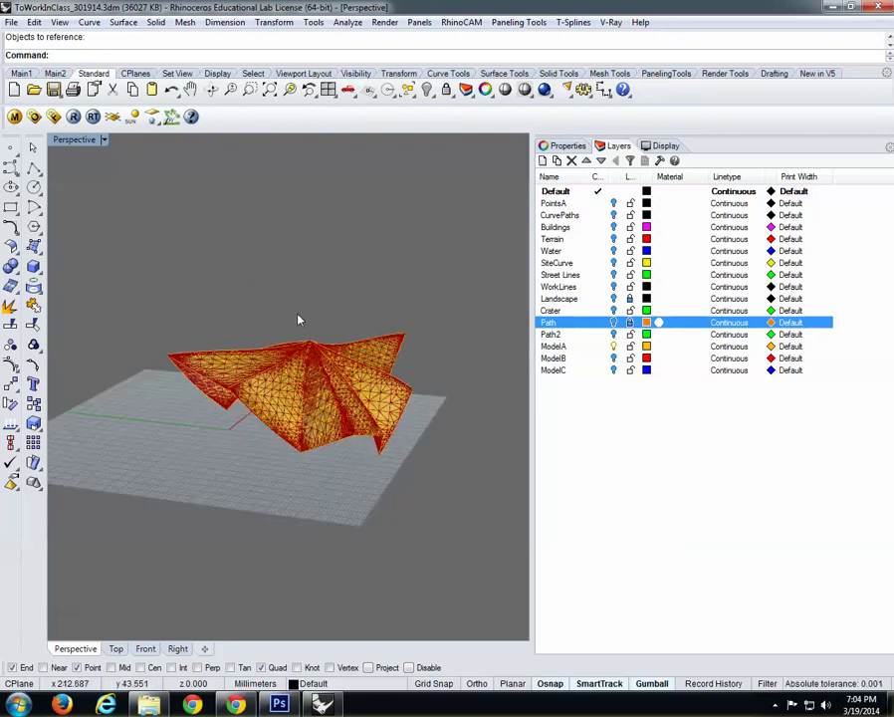
key("alt+Tab")
key("alt+Tab")
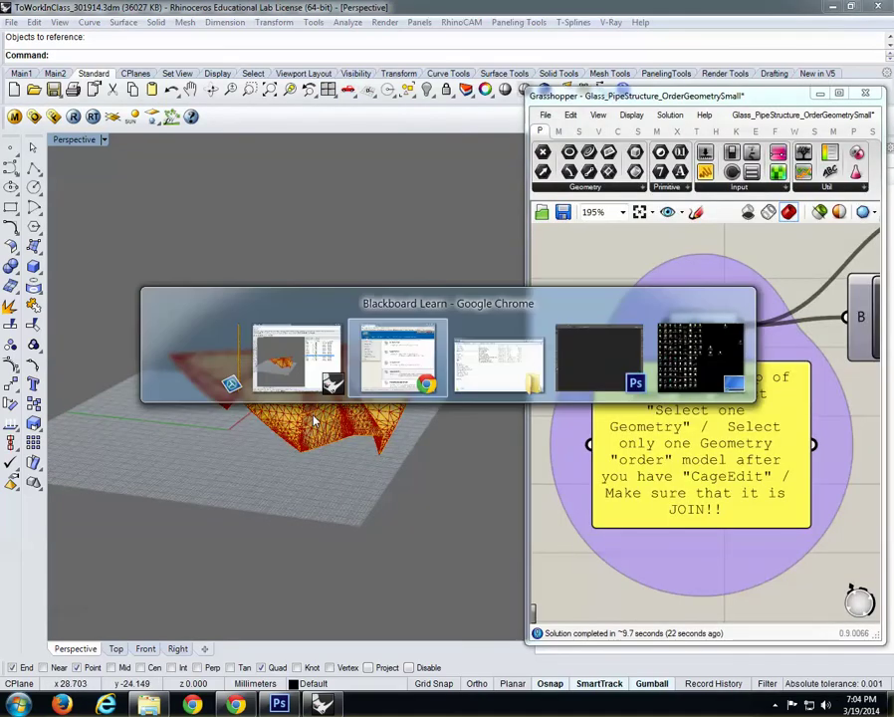
key("alt+Tab")
key("alt+Tab")
key("alt+Tab")
key("alt+Tab")
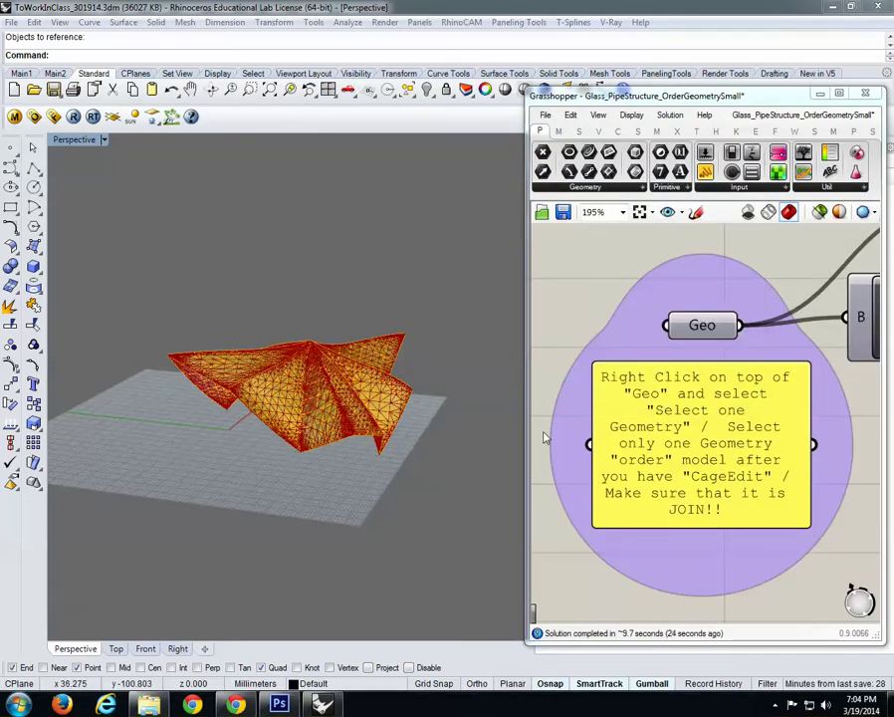
right_click(608, 384)
left_click(617, 283)
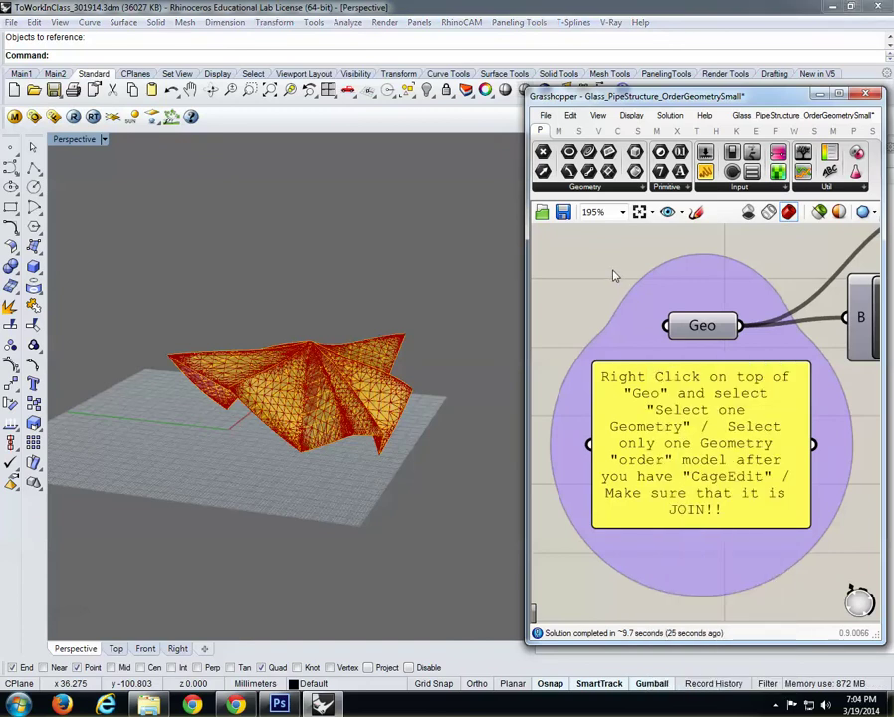
Trace the definition from the Geo input through its intermediate components to the PipeA and GlassColor1 outputs.
scroll(624, 299, "down", 5)
right_click_drag(731, 356, 654, 431)
scroll(710, 399, "up", 5)
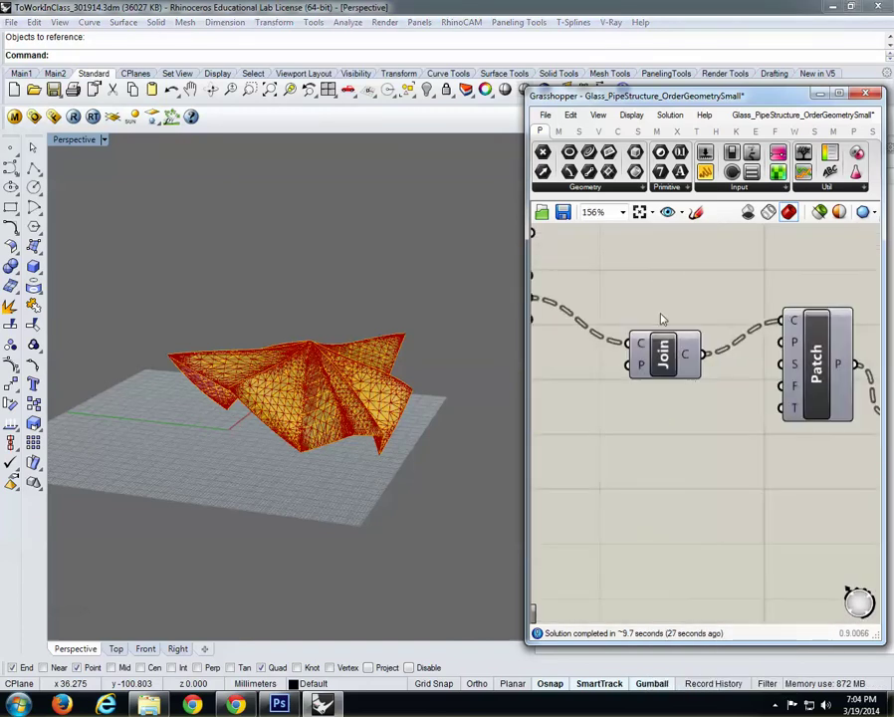
scroll(663, 384, "down", 4)
scroll(657, 394, "down", 2)
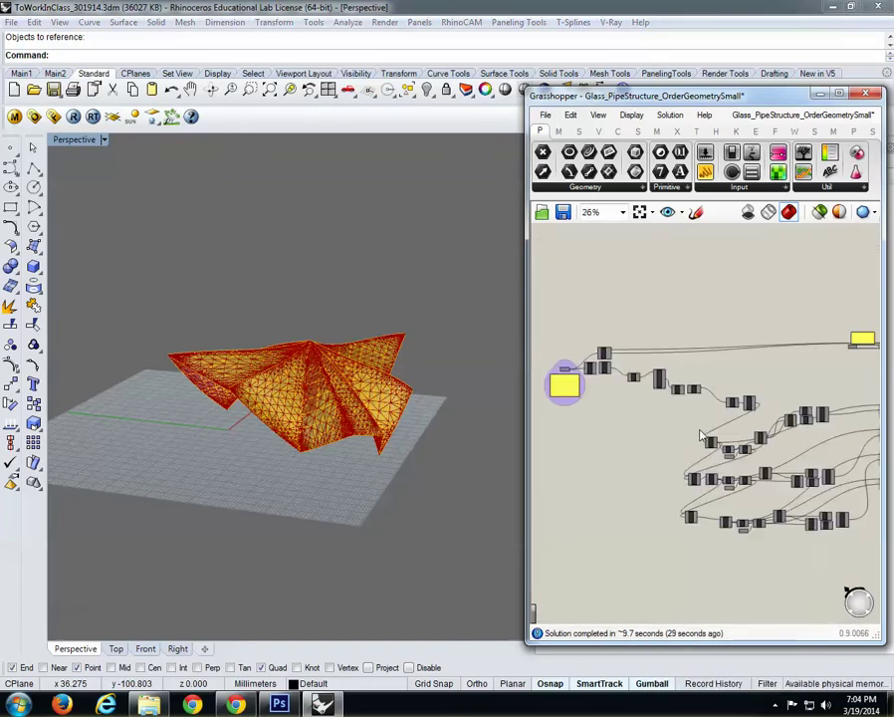
right_click_drag(767, 467, 677, 425)
scroll(765, 335, "up", 8)
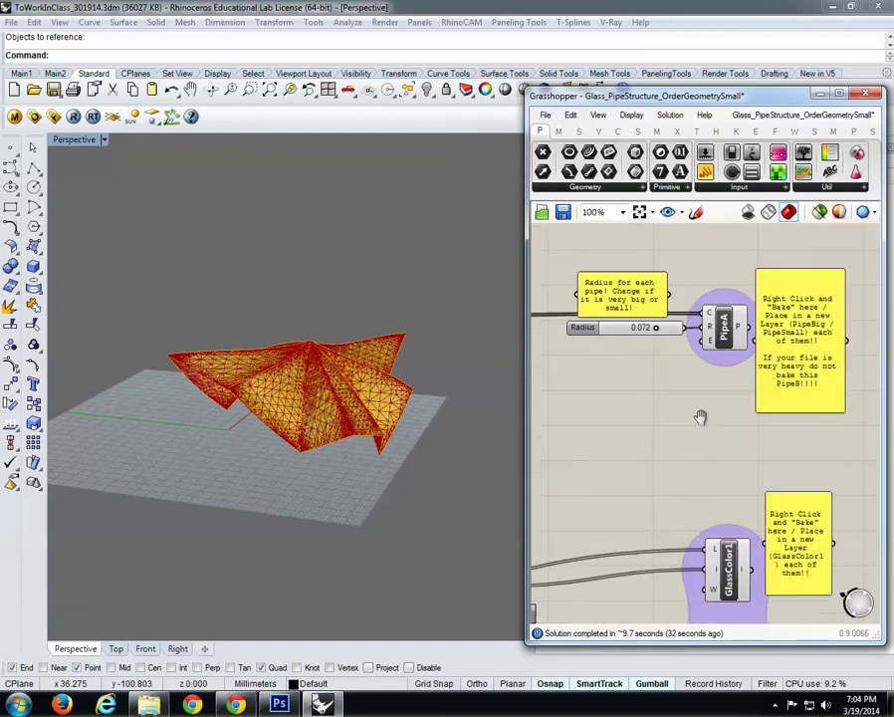
Select the PipeA and GlassColor1 components one after the other and examine the geometry each one produces on the model in Perspective.
left_click(670, 344)
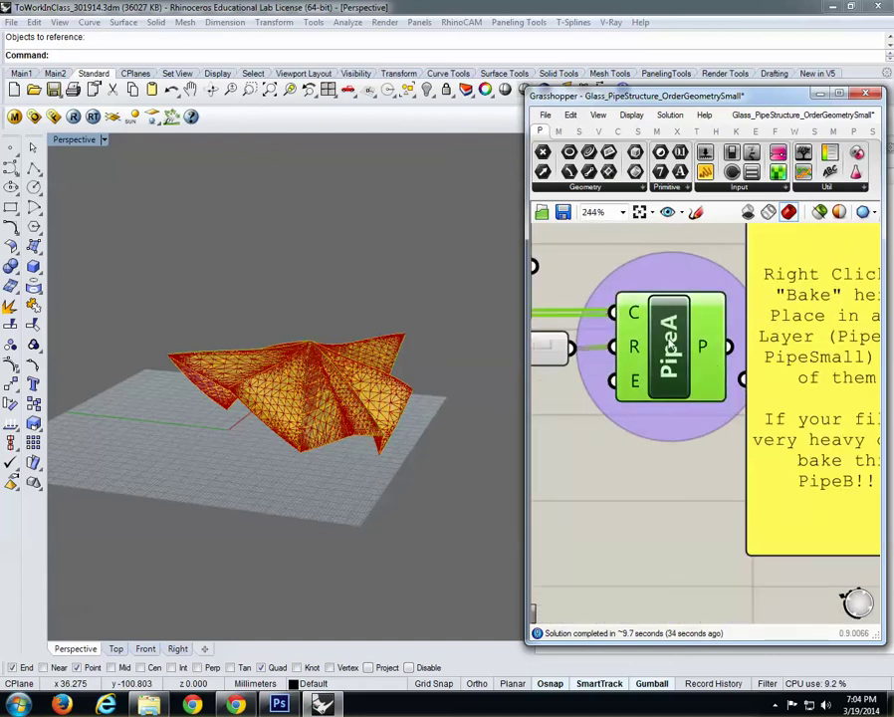
right_click_drag(299, 368, 313, 361)
scroll(312, 359, "up", 5)
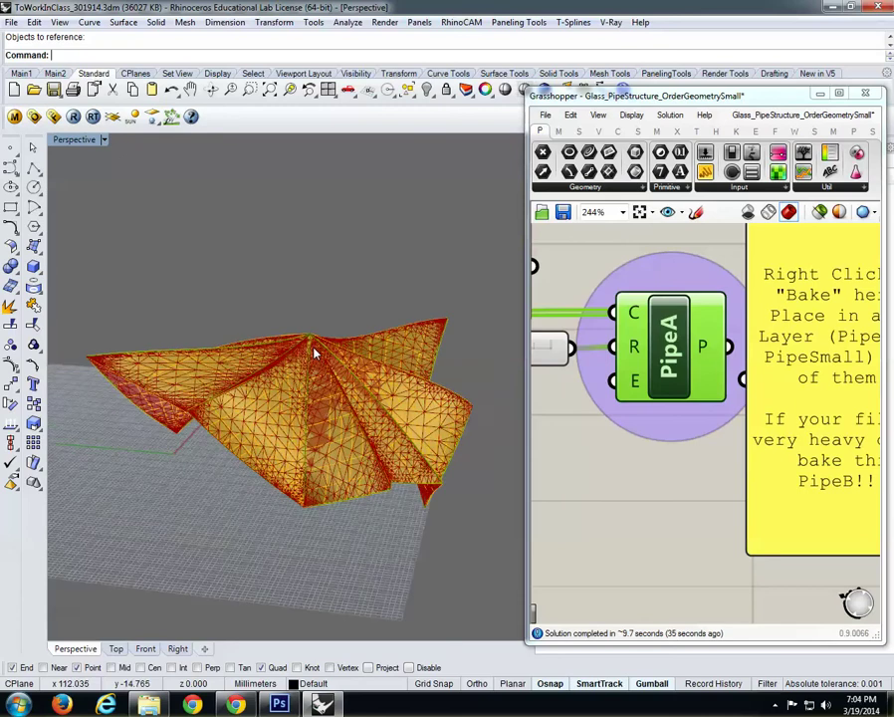
scroll(311, 338, "up", 3)
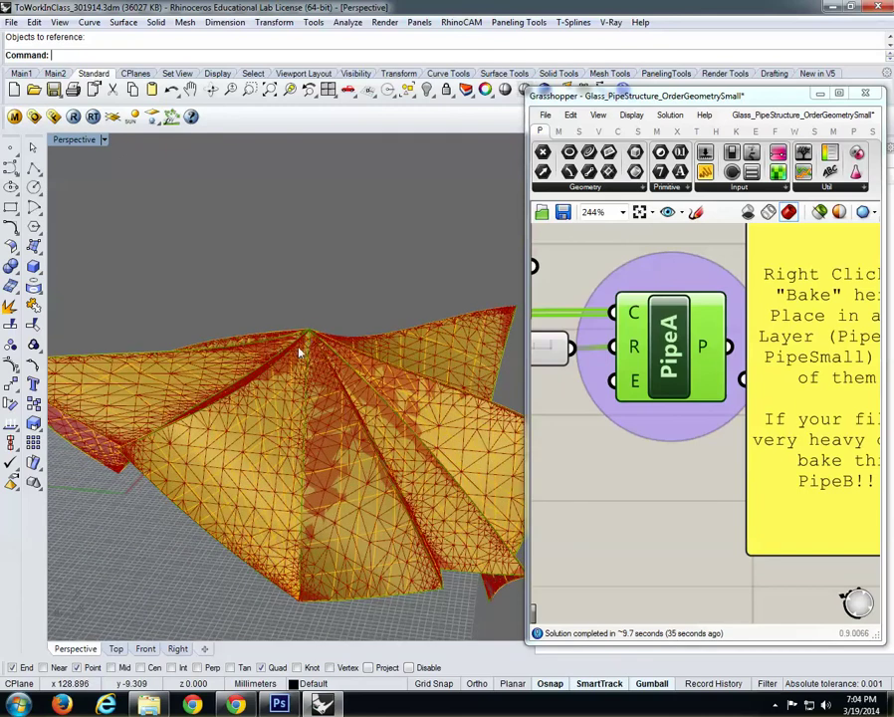
scroll(305, 362, "up", 2)
scroll(306, 361, "up", 1)
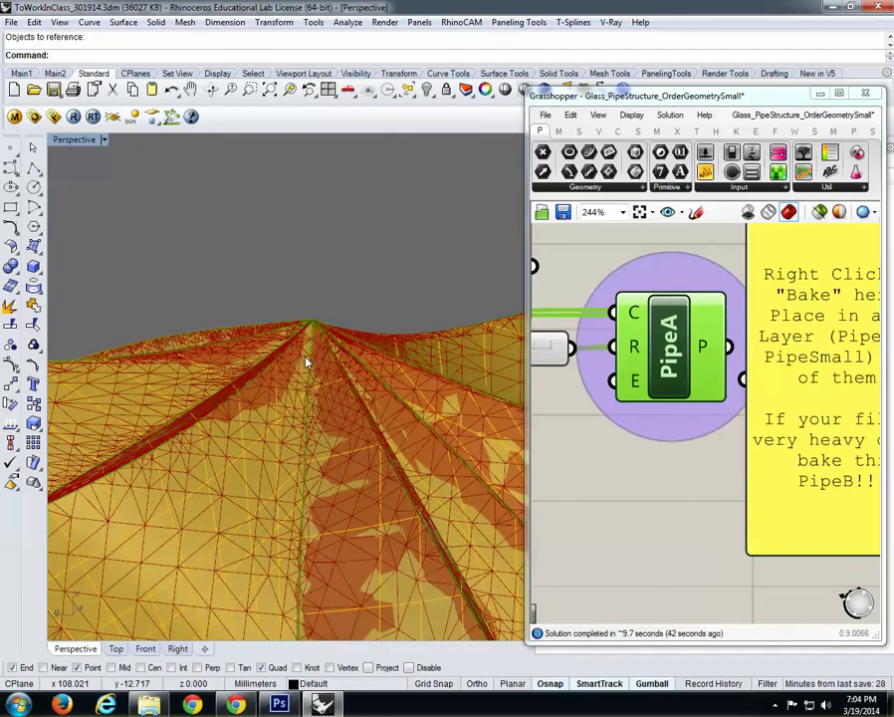
scroll(317, 329, "down", 2)
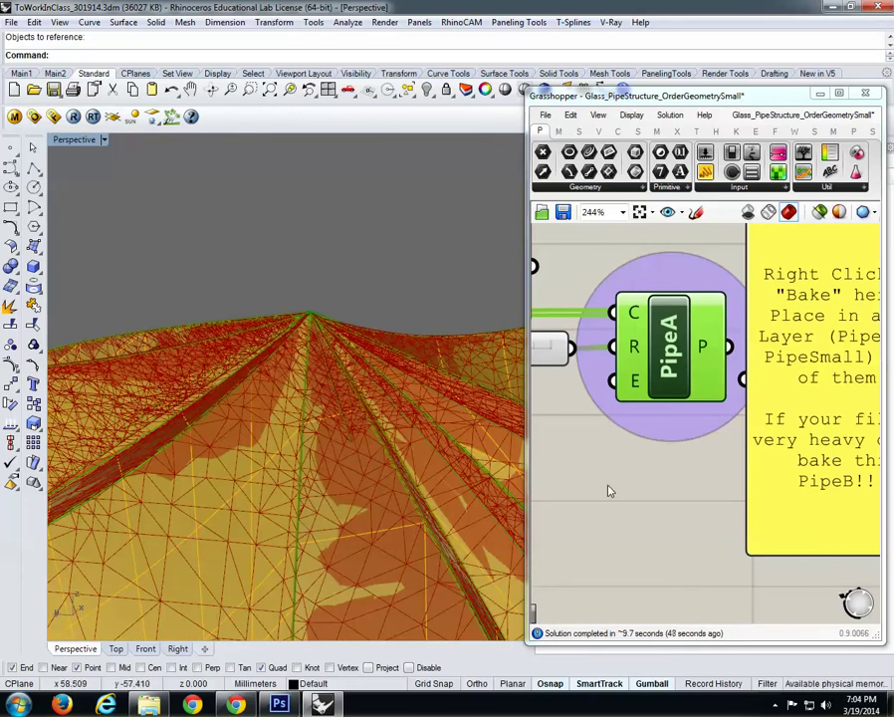
scroll(676, 400, "down", 5)
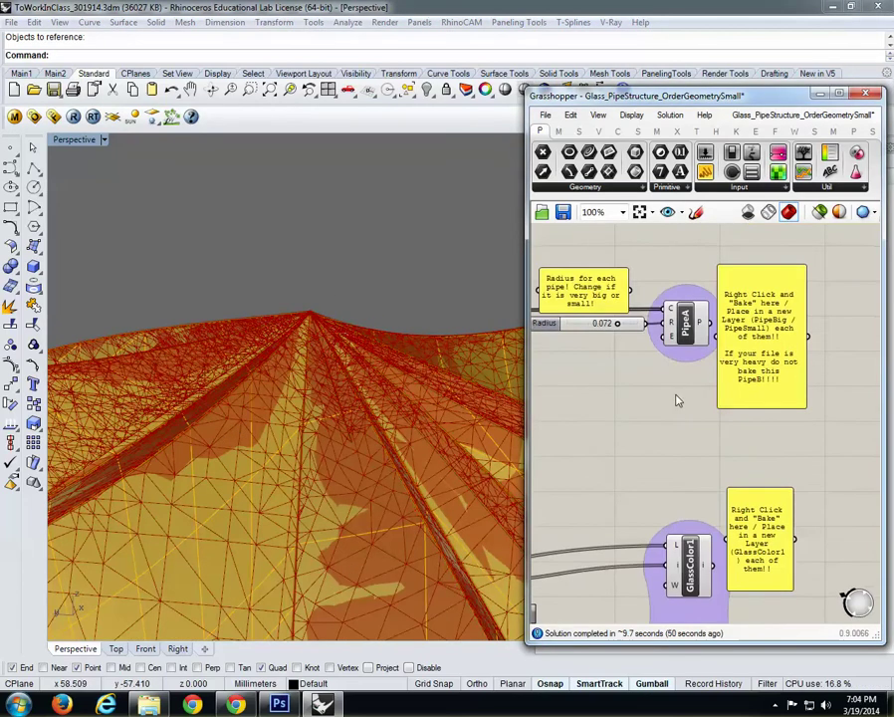
scroll(669, 435, "up", 2)
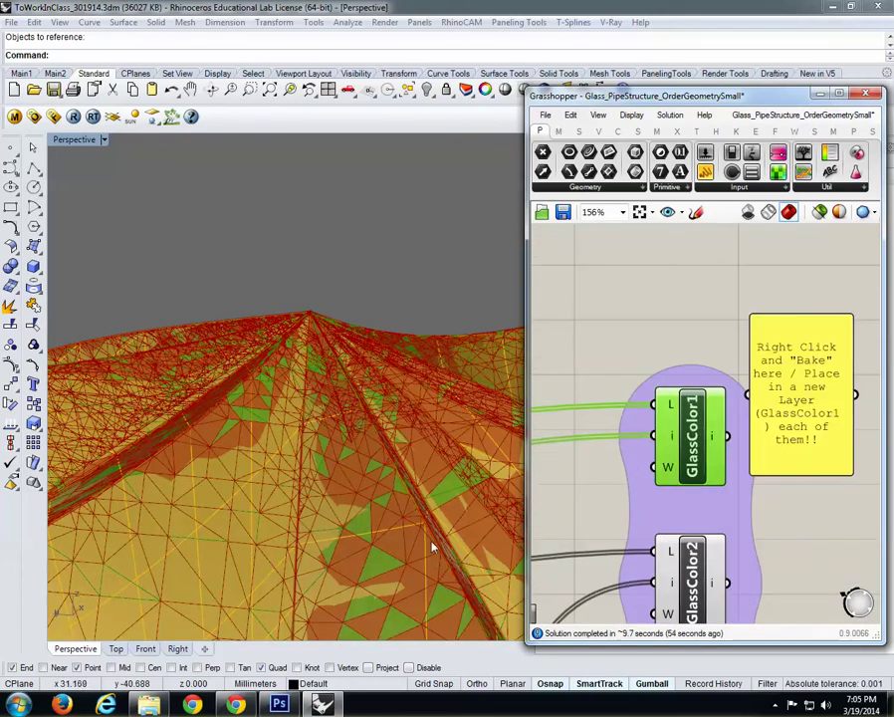
left_click(628, 305)
Try to set the Radius slider feeding PipeA to 0.2.
right_click_drag(637, 297, 653, 430)
scroll(659, 374, "down", 2)
scroll(623, 366, "up", 3)
left_click(653, 372)
double_click(653, 372)
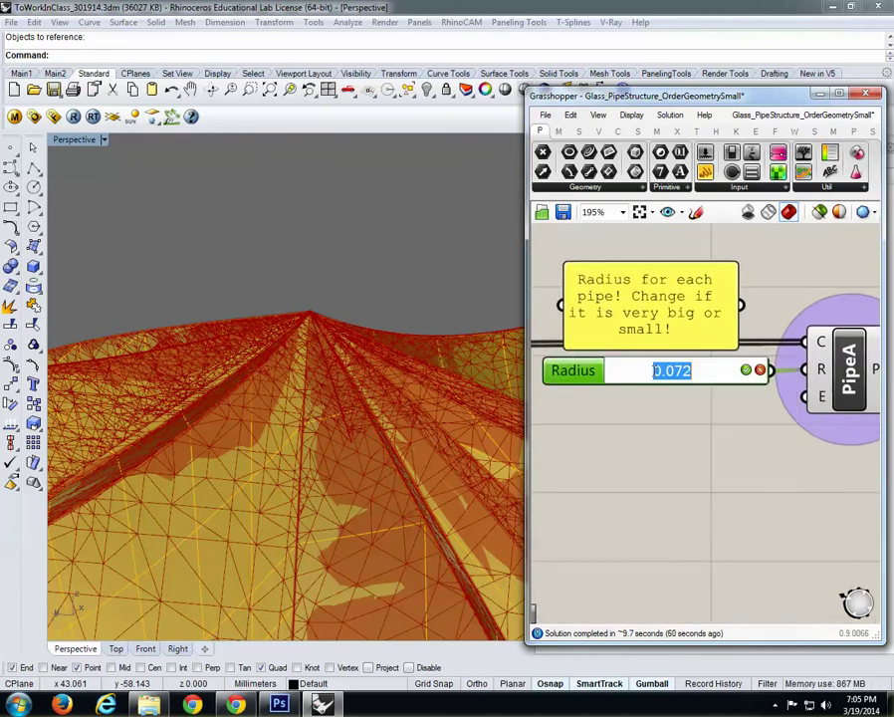
left_click(698, 368)
left_click_drag(699, 368, 670, 369)
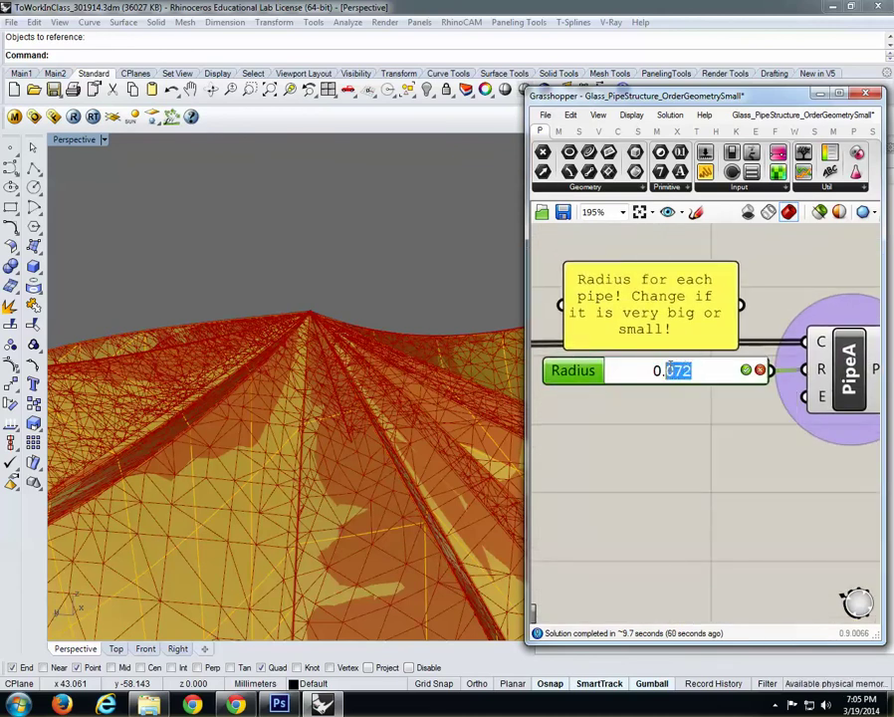
type("2")
key("Return")
left_click(746, 370)
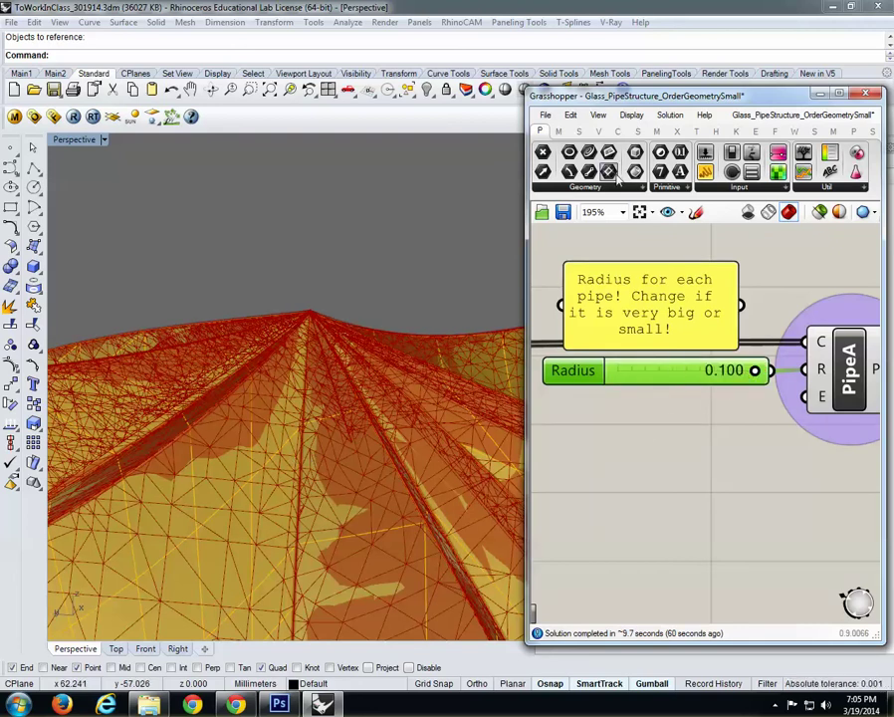
Raise the Radius slider's maximum limit to 0.5 in its slider settings.
double_click(582, 372)
left_click_drag(572, 238, 377, 221)
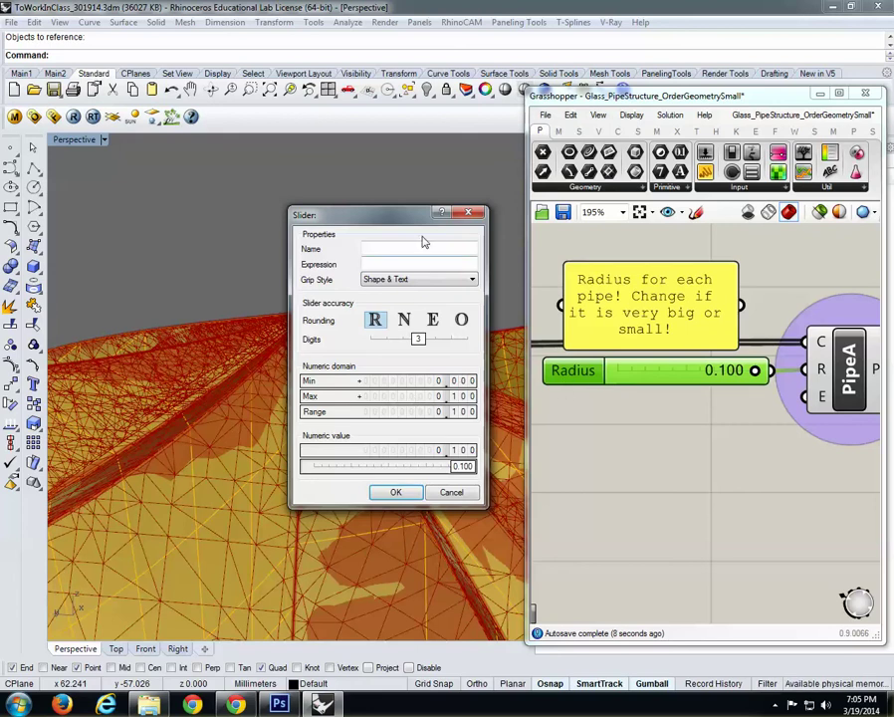
left_click_drag(328, 213, 304, 206)
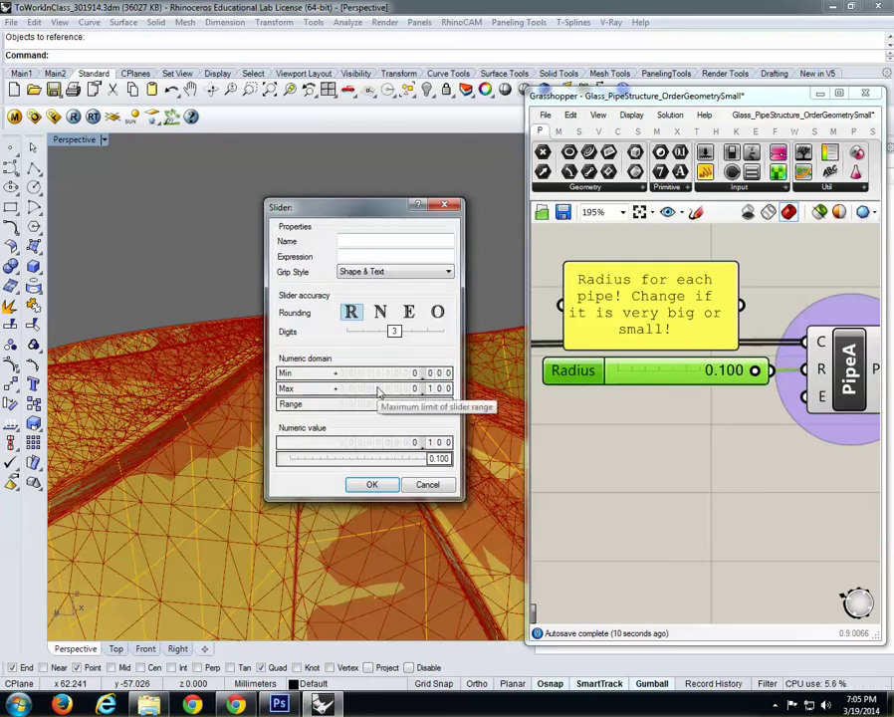
double_click(378, 389)
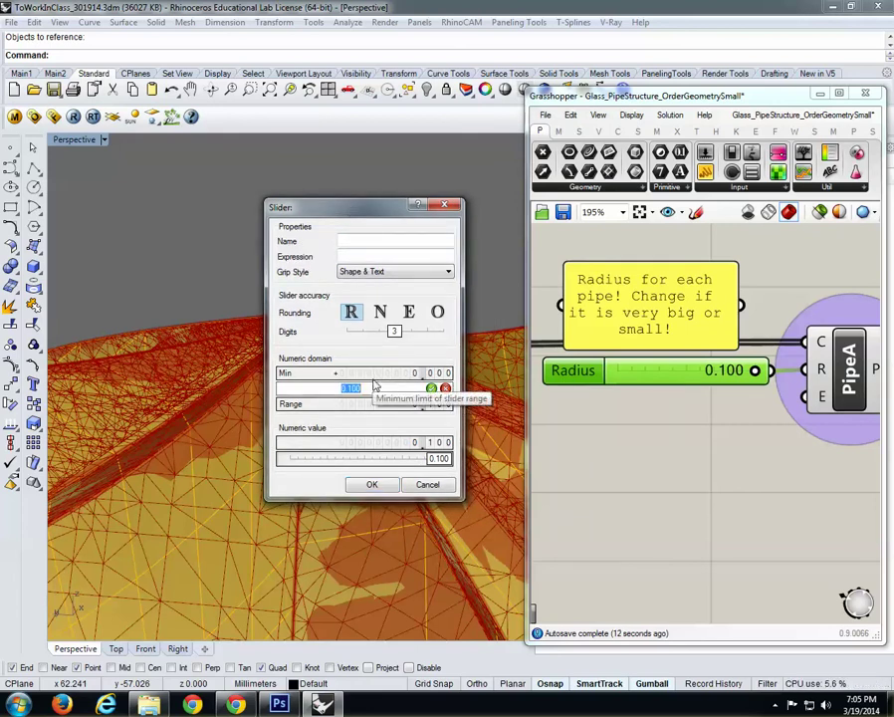
type("0.5")
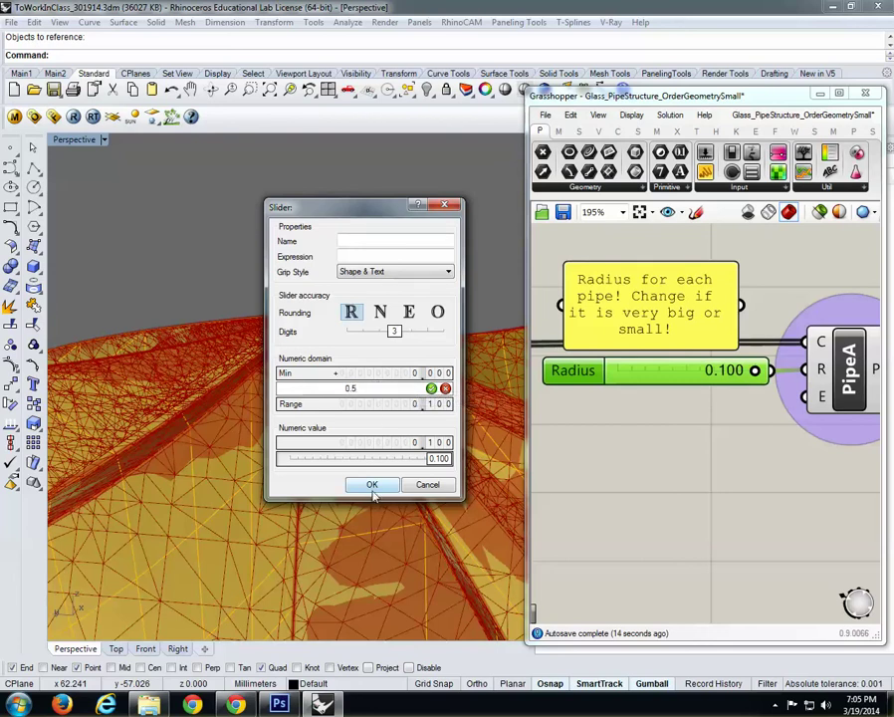
left_click(373, 486)
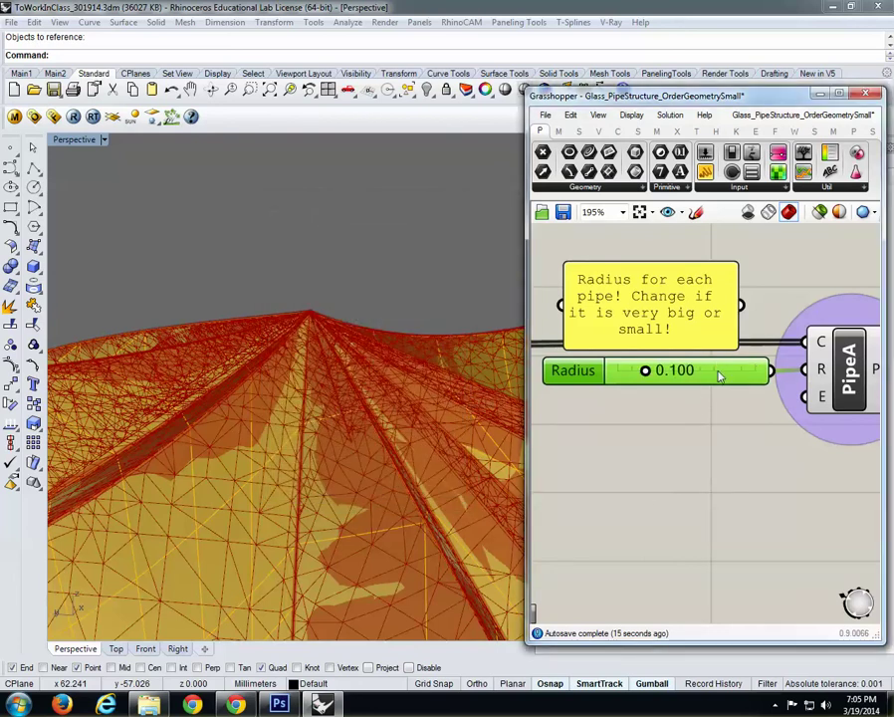
Set the Radius slider feeding PipeA to 0.3.
double_click(719, 372)
left_click_drag(709, 372, 668, 373)
type("3")
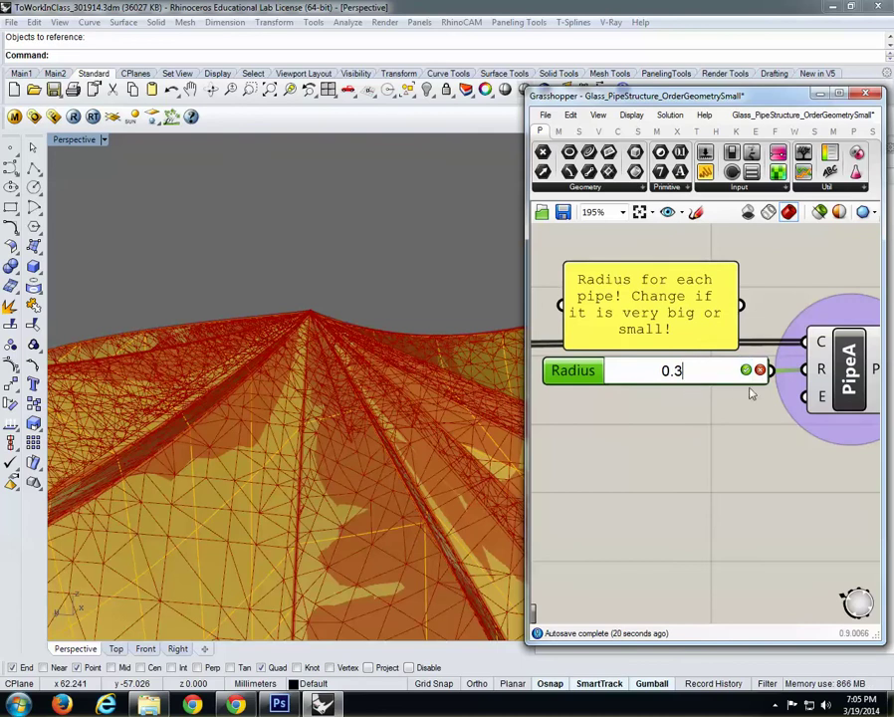
key("Return")
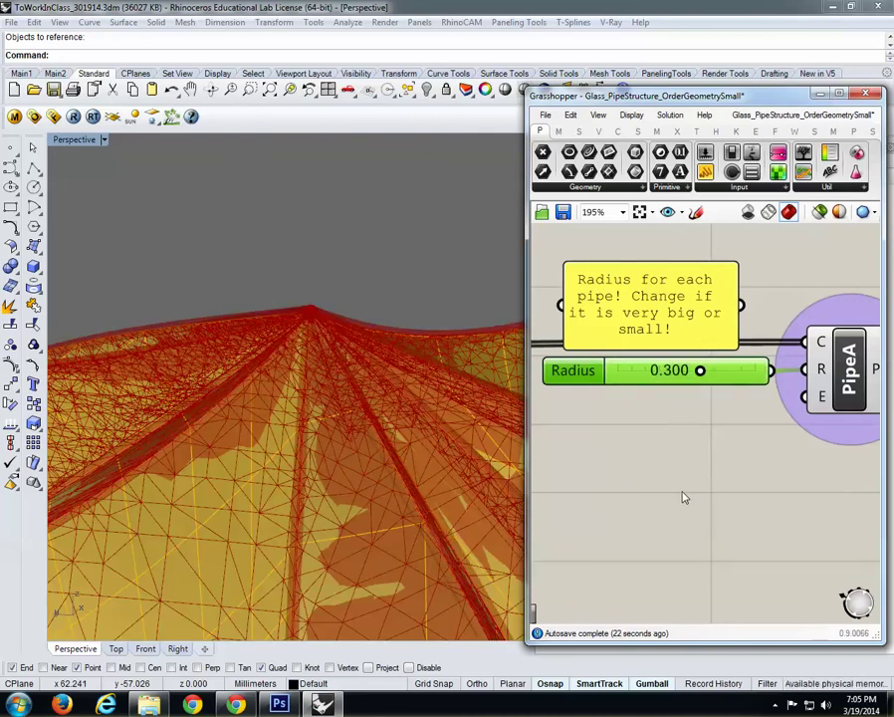
Examine the resized pipes on the model in Perspective and read the baking note beside the PipeA component.
right_click_drag(403, 283, 393, 375)
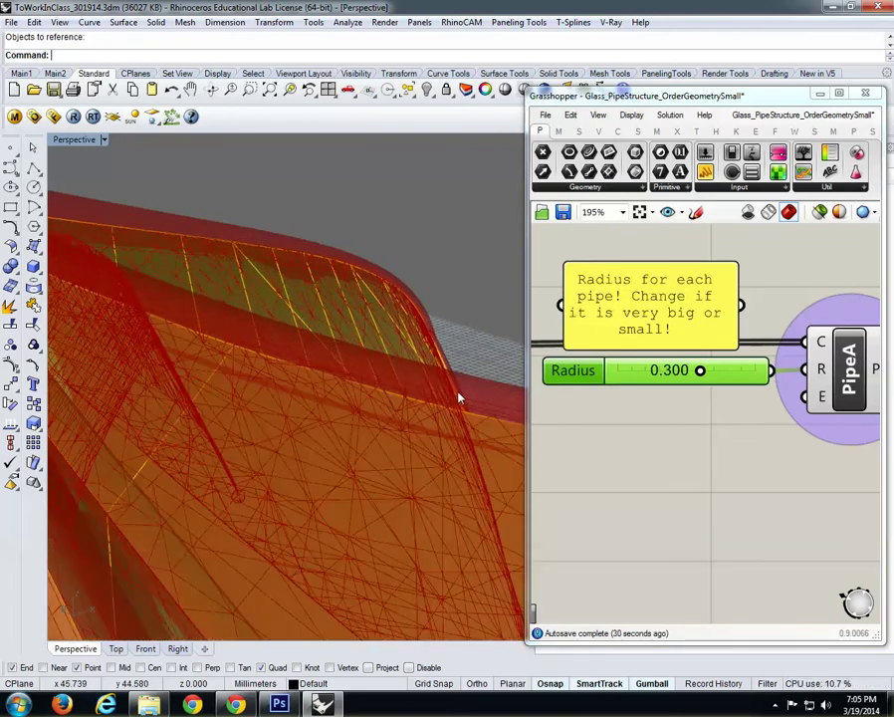
right_click_drag(459, 399, 283, 420)
scroll(277, 422, "down", 2)
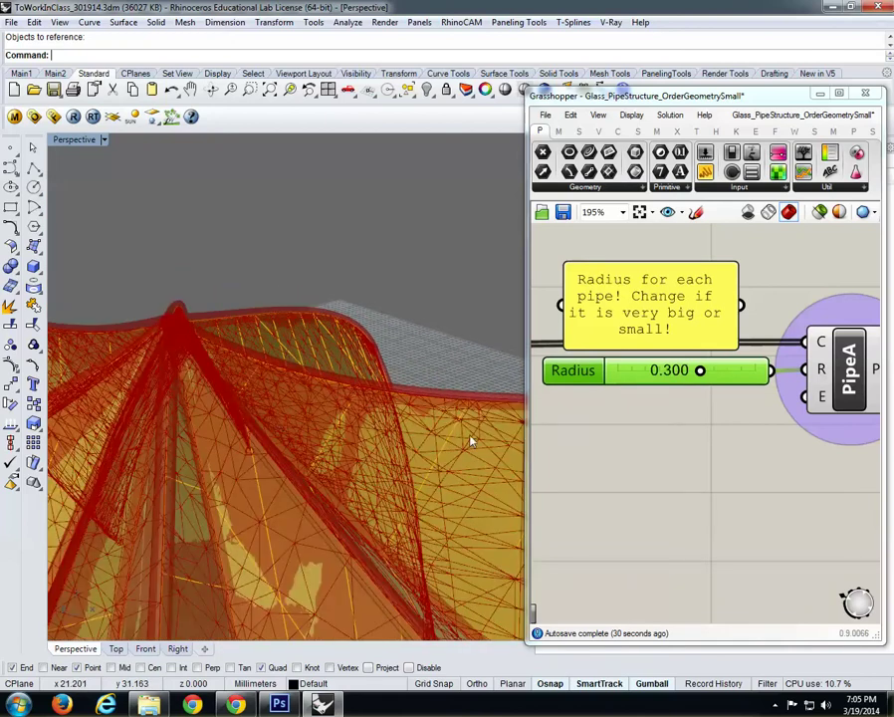
left_click(737, 464)
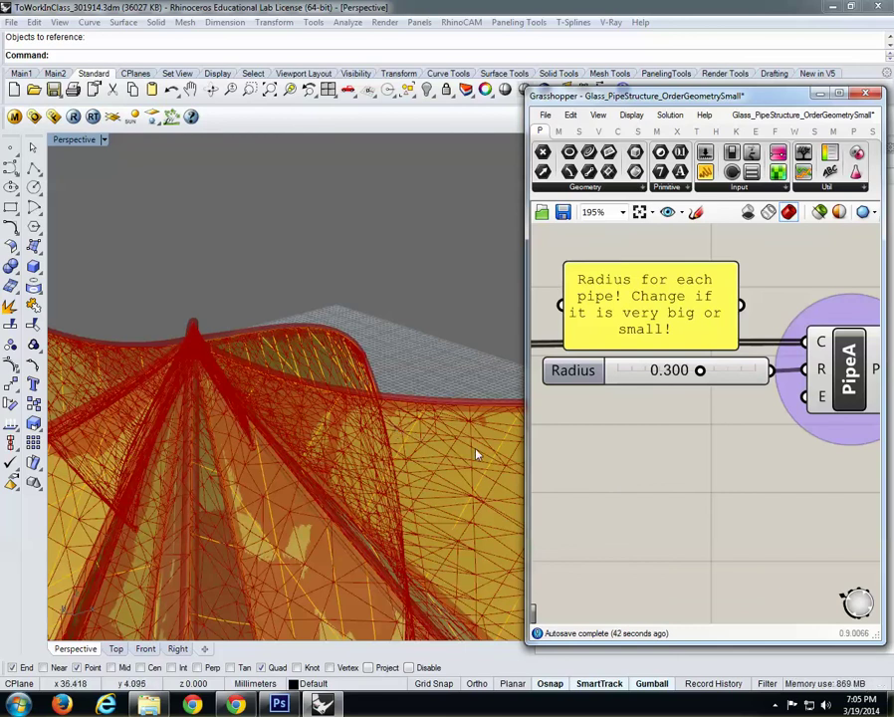
right_click_drag(777, 500, 682, 501)
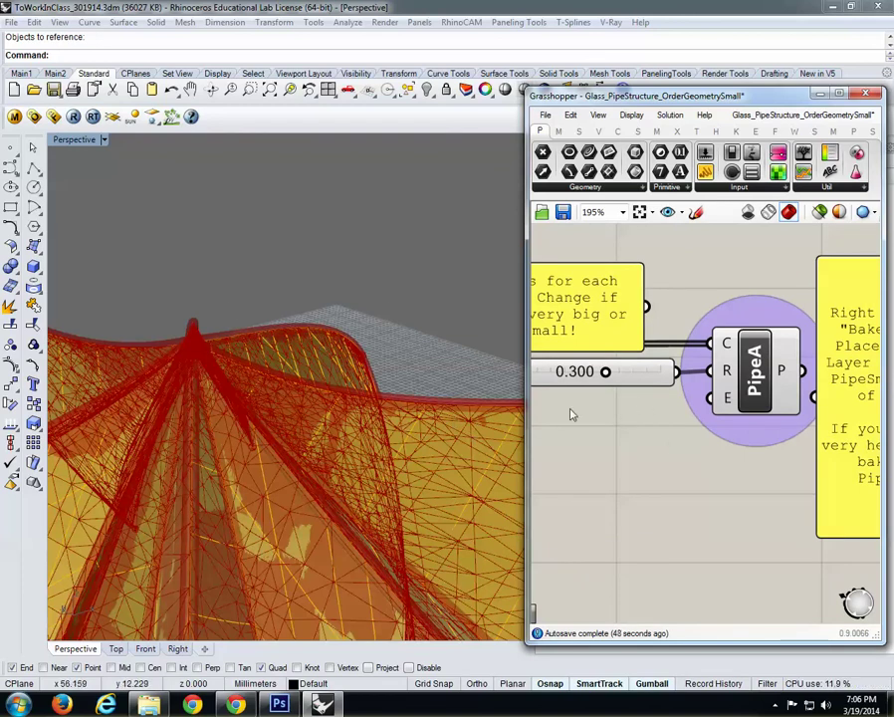
right_click_drag(717, 468, 589, 478)
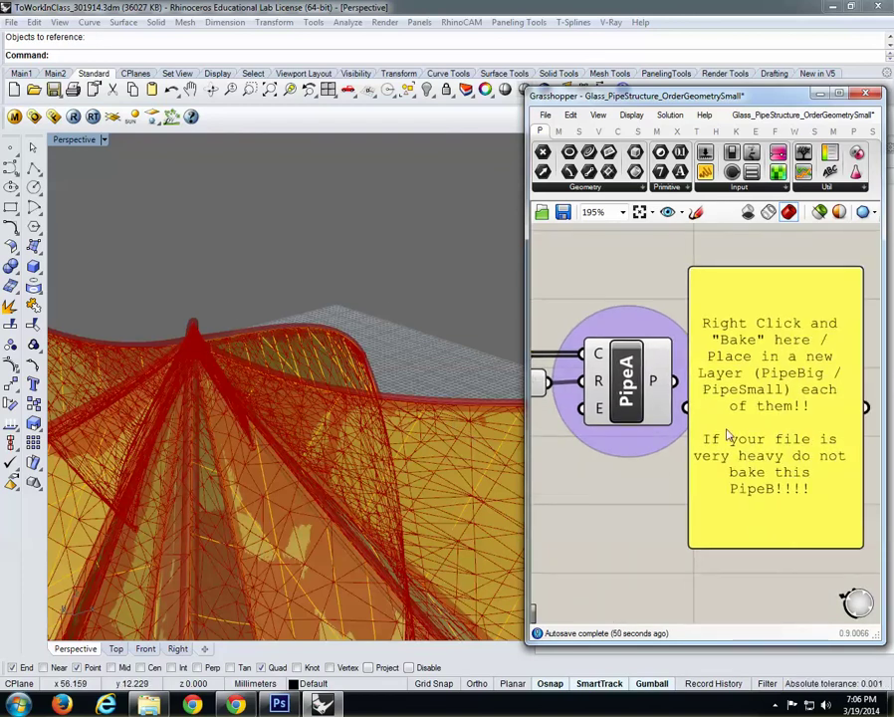
right_click_drag(736, 378, 748, 377)
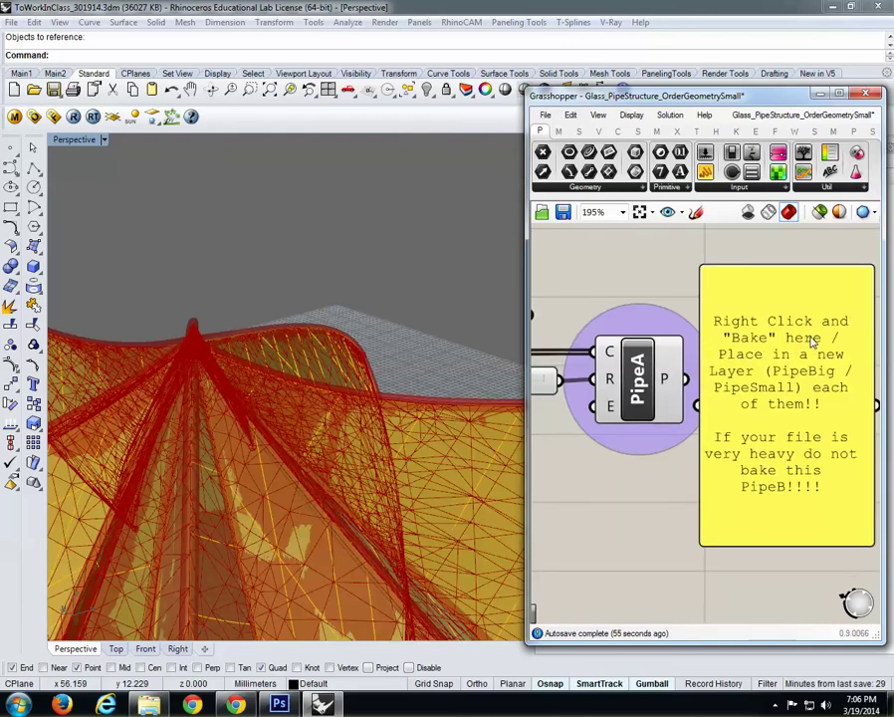
right_click_drag(618, 509, 654, 491)
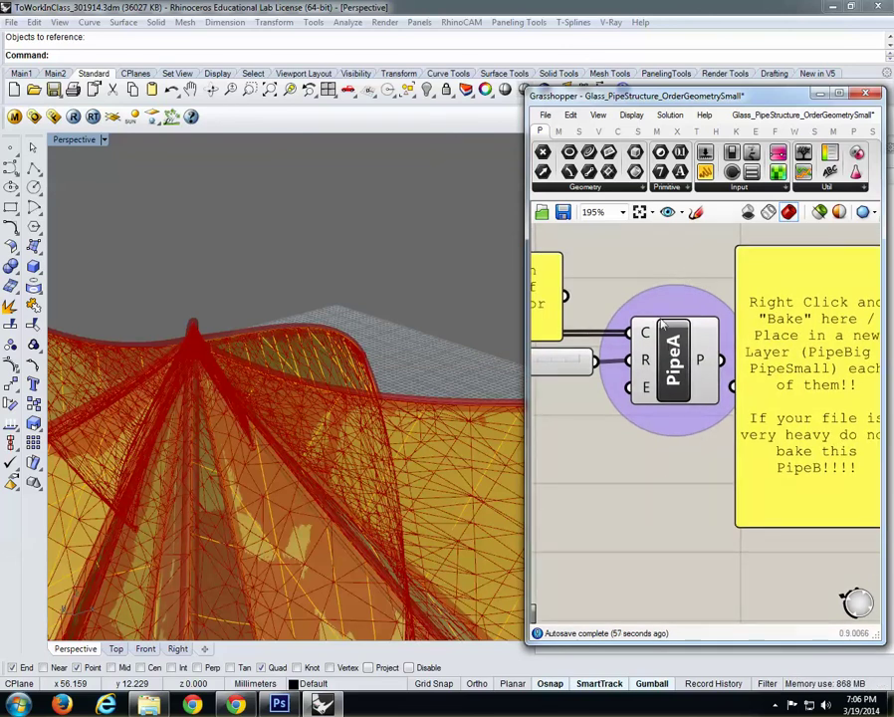
right_click_drag(796, 356, 754, 354)
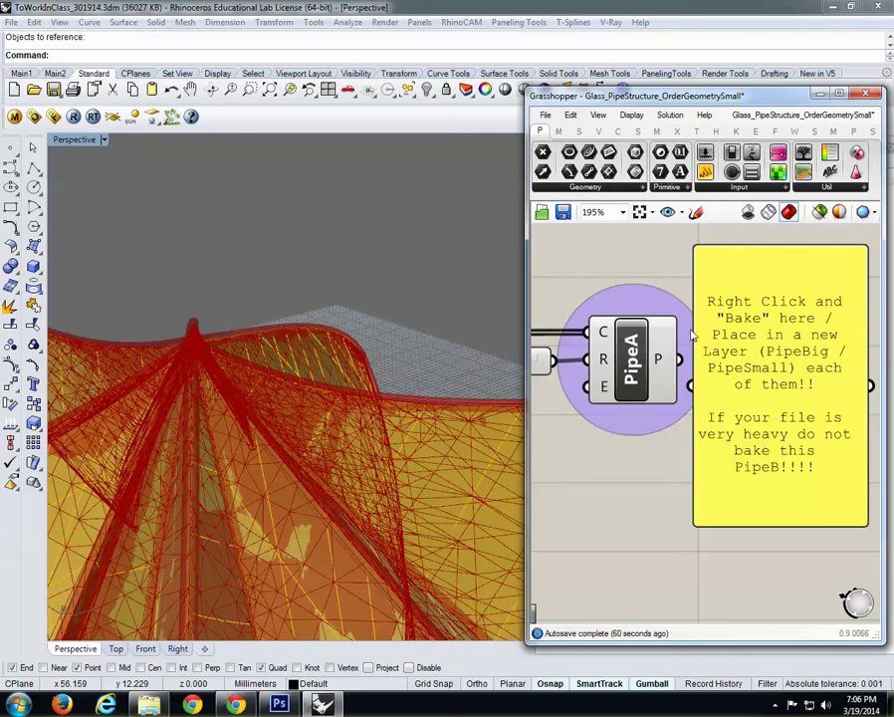
right_click_drag(712, 379, 659, 392)
scroll(659, 396, "down", 3)
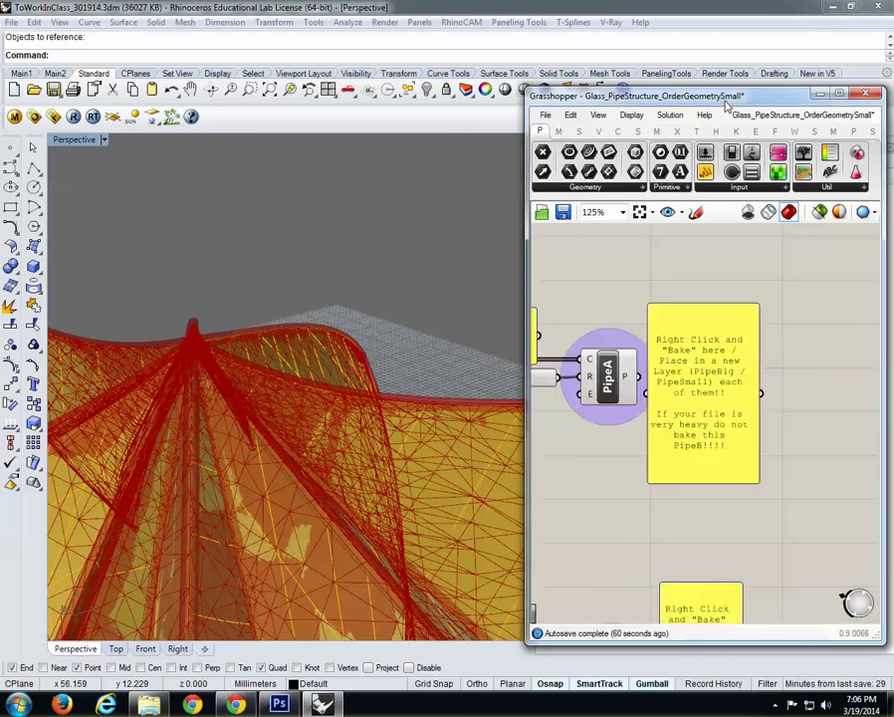
Move the Grasshopper window away from the layer list and create a new layer named PipeA.
left_click_drag(734, 100, 363, 105)
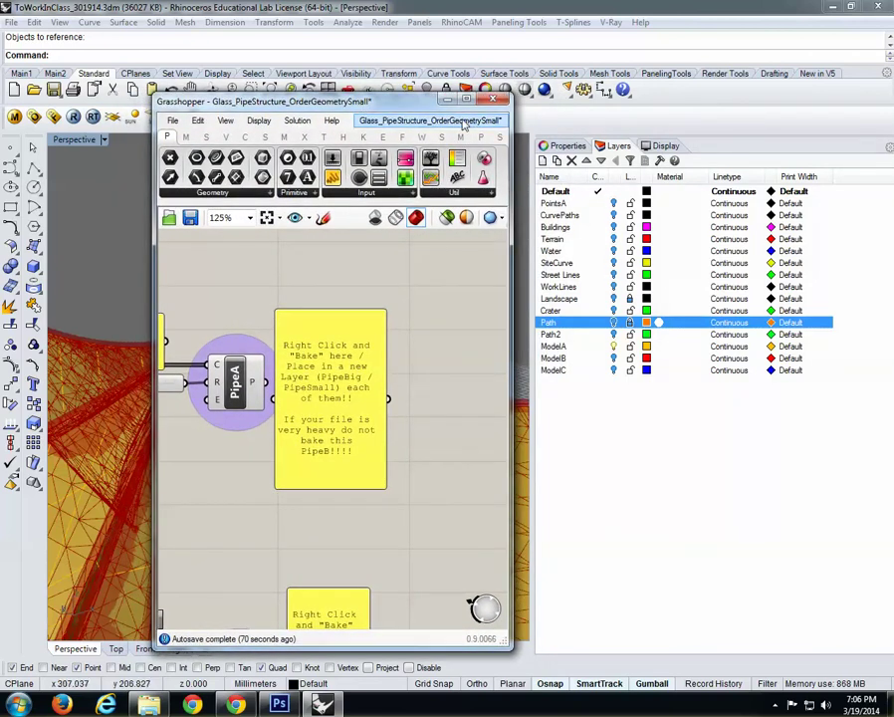
left_click(542, 163)
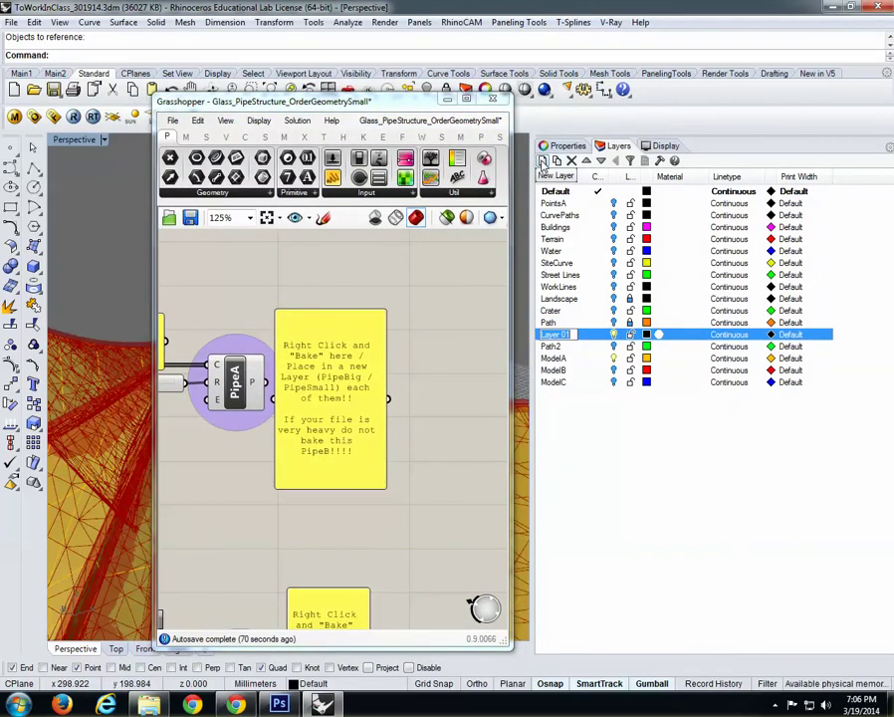
type("Pipe")
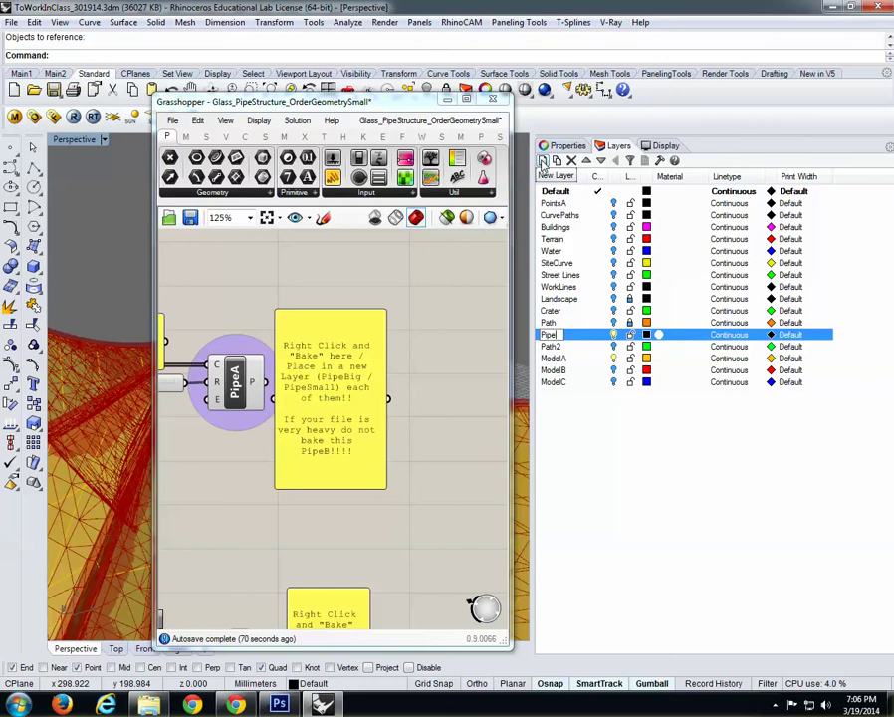
type("A")
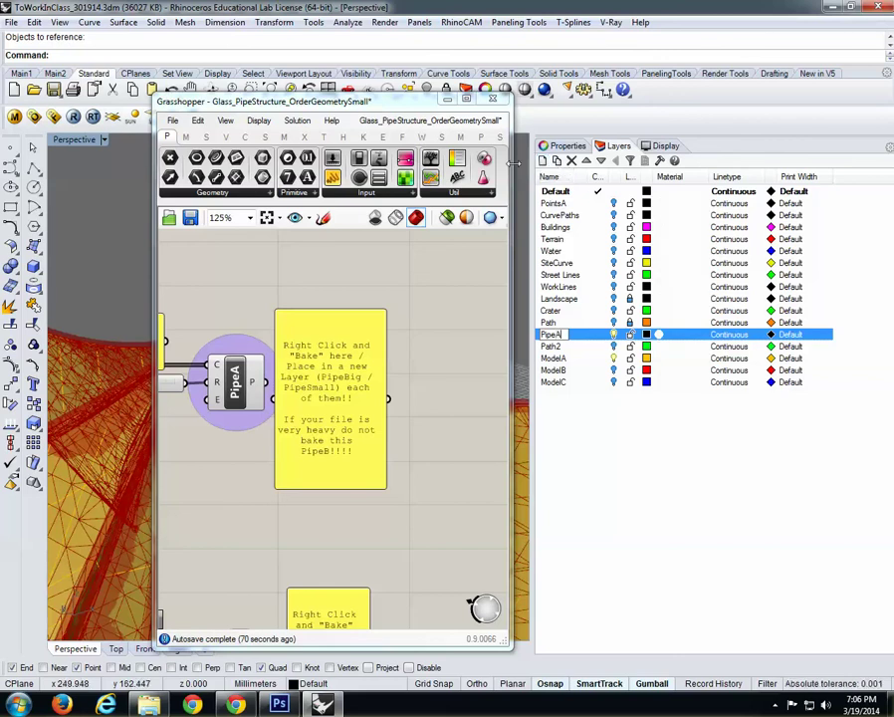
left_click(624, 451)
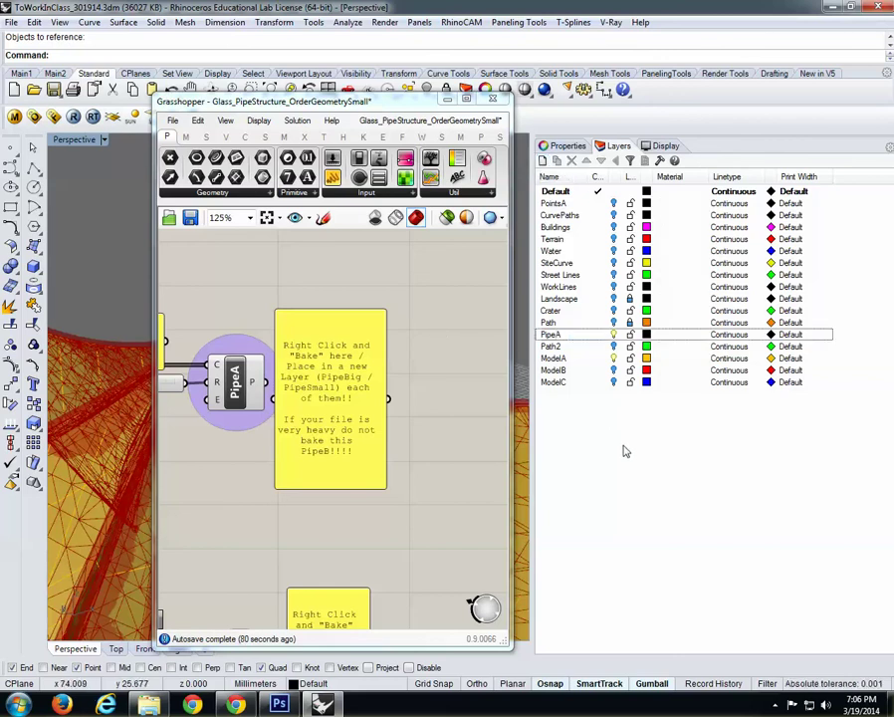
Set the PipeA layer's colour to Cyan.
left_click(646, 334)
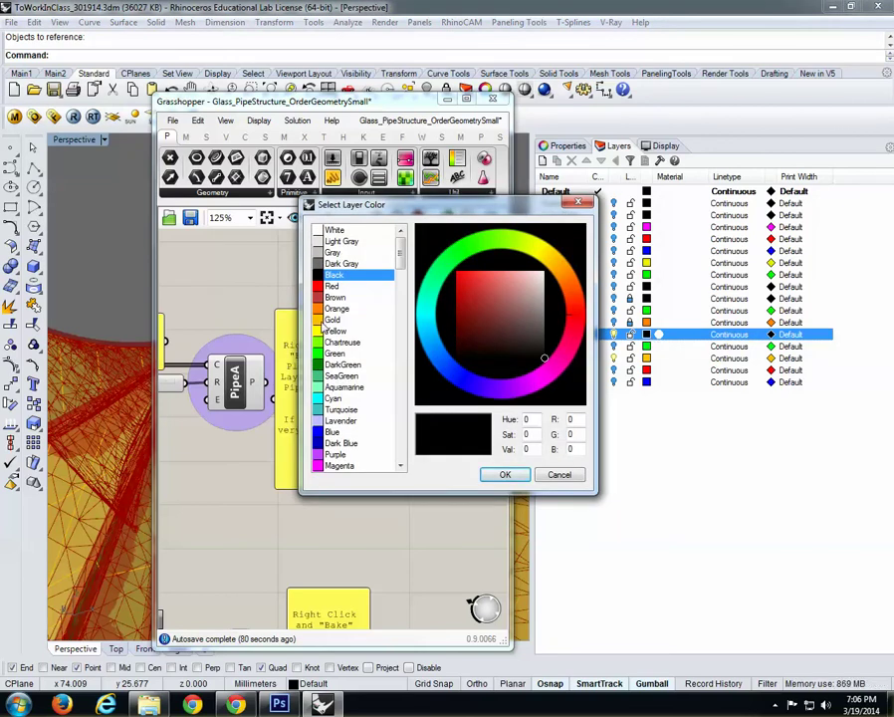
left_click(333, 399)
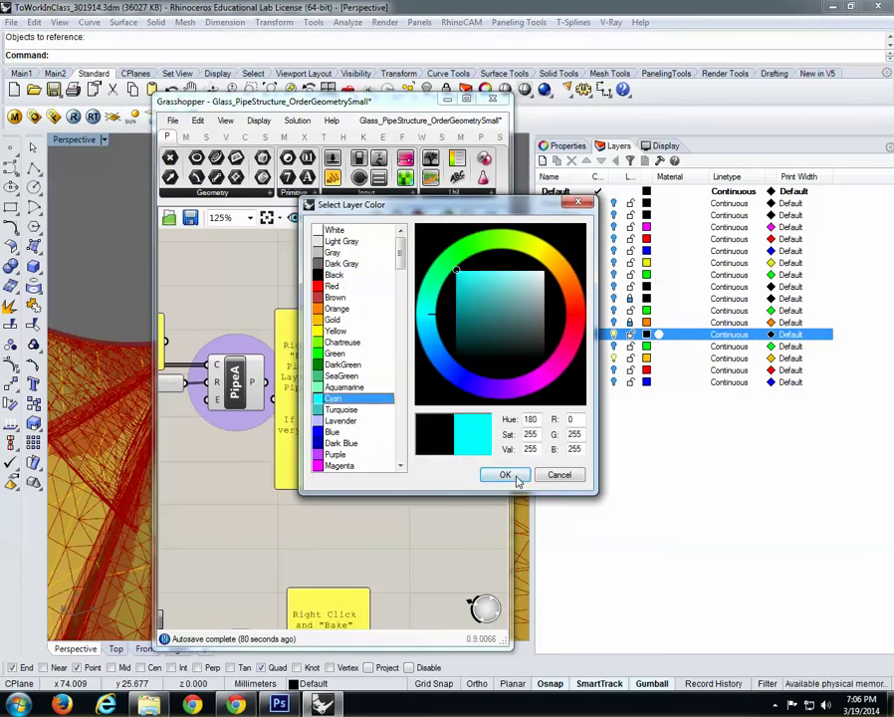
left_click(509, 475)
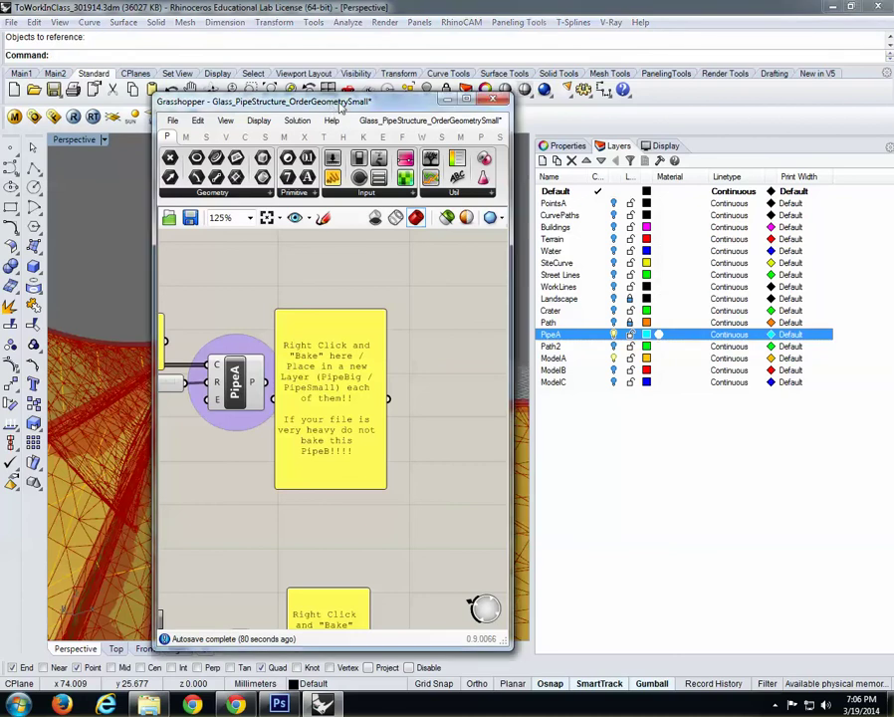
Uncover the model view and bake the PipeA component onto the PipeA layer.
left_click_drag(340, 107, 690, 101)
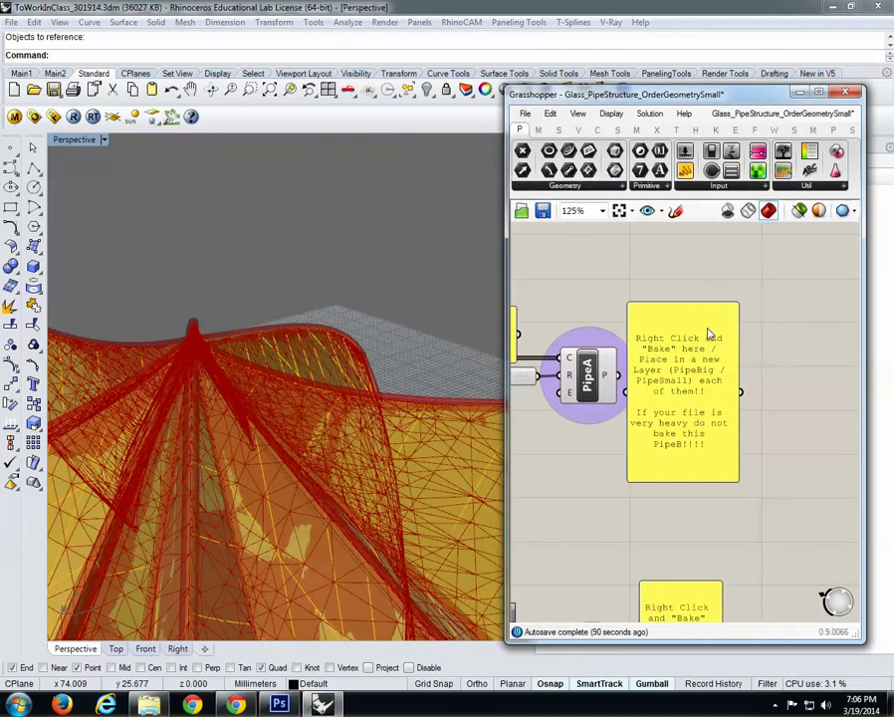
right_click_drag(614, 321, 624, 326)
right_click(608, 384)
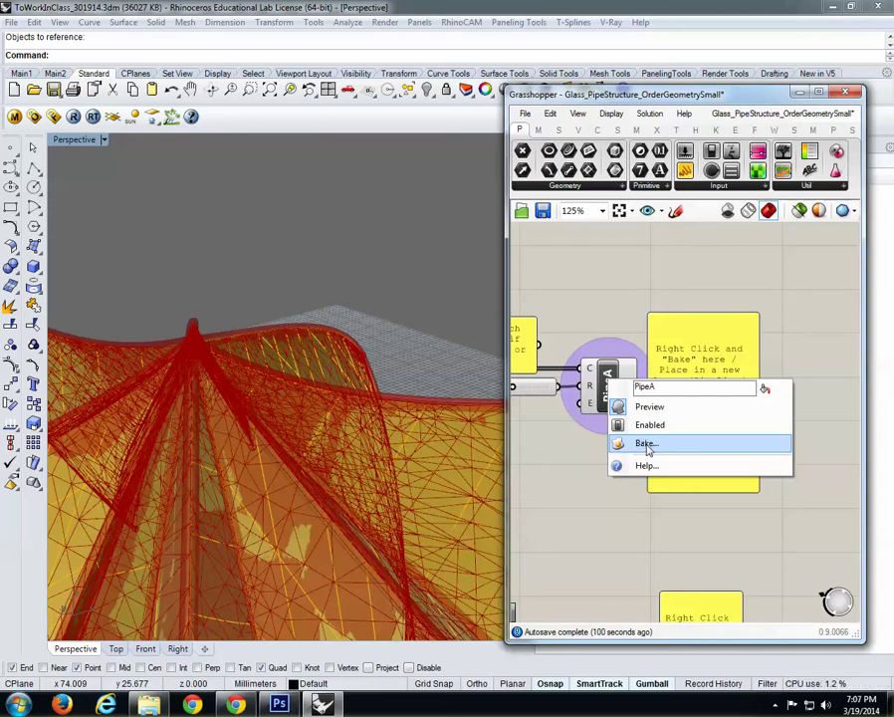
left_click(648, 448)
left_click_drag(630, 305, 276, 168)
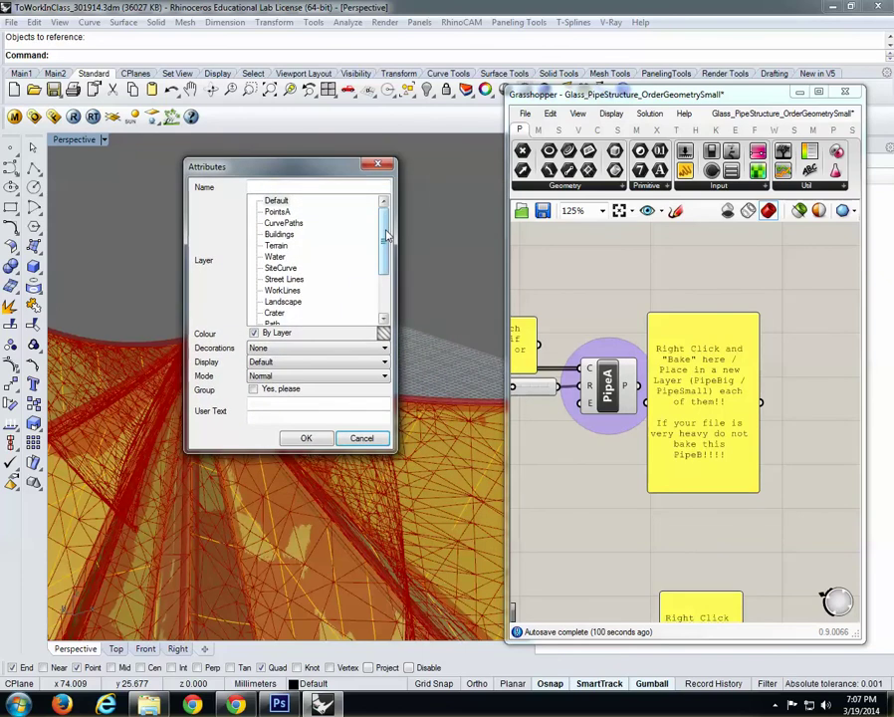
left_click_drag(384, 244, 384, 275)
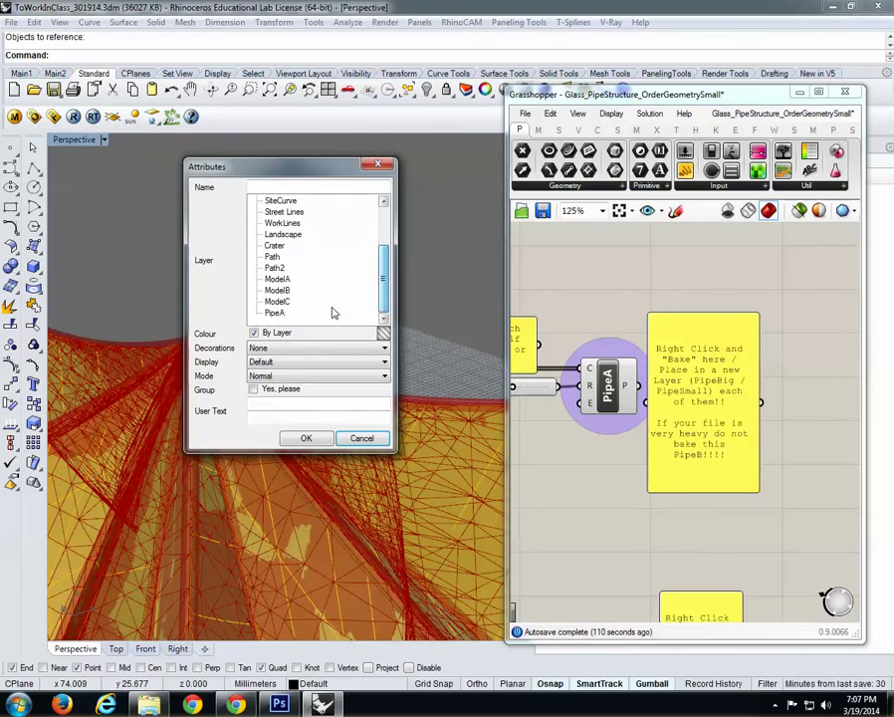
left_click(276, 313)
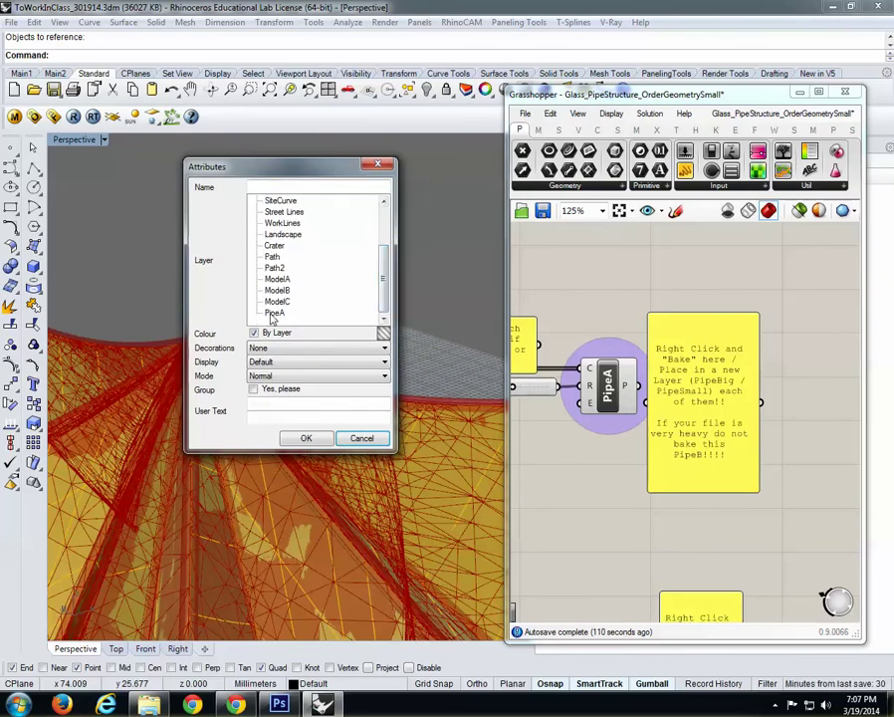
left_click(305, 438)
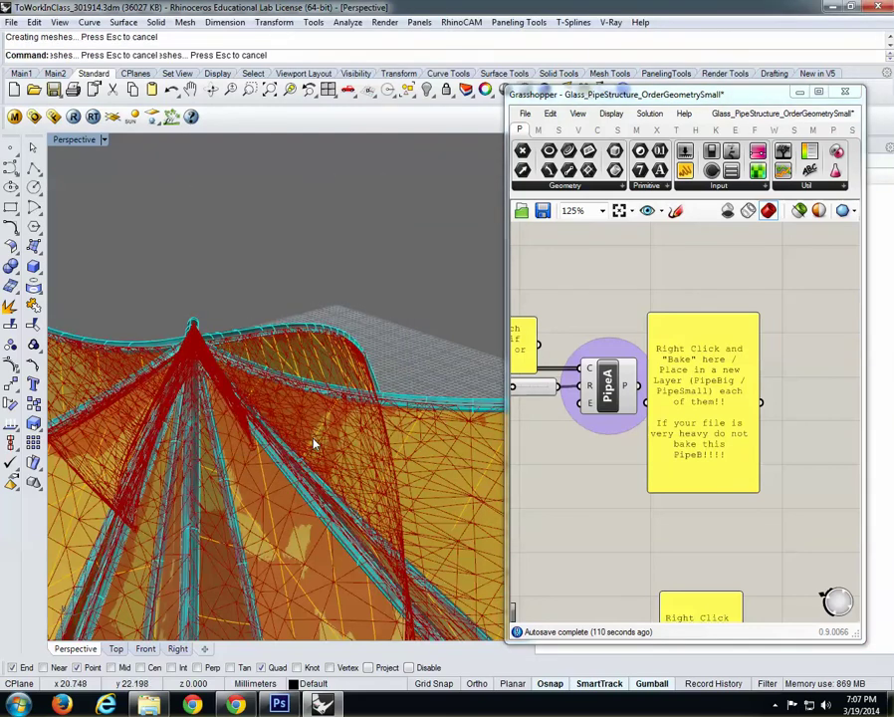
Inspect the baked pipes in Perspective by selecting one along the model's upper edge, and clear the selection.
right_click_drag(324, 353, 319, 328)
left_click(348, 323)
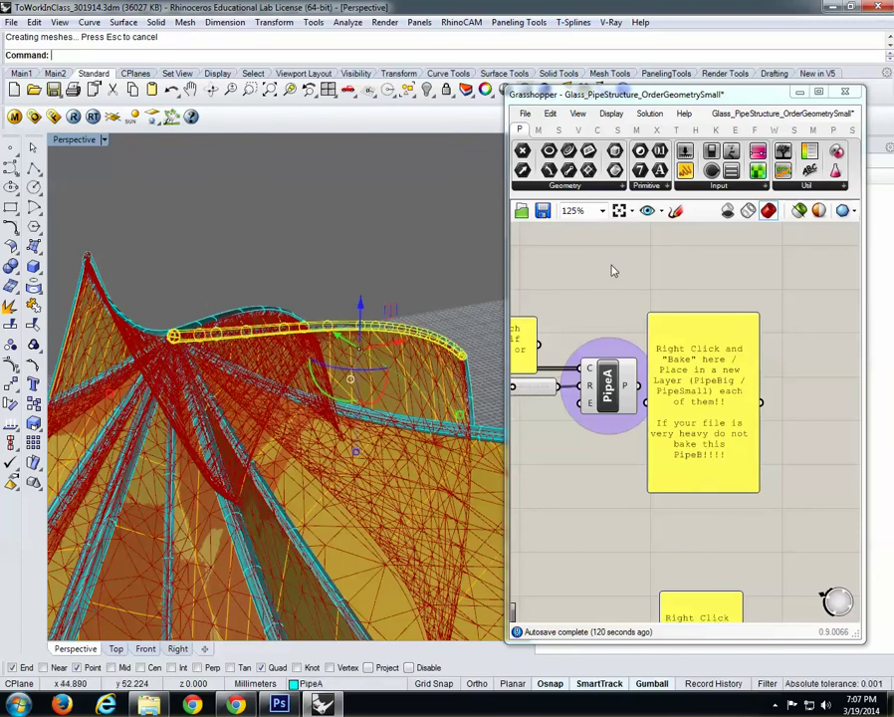
left_click(387, 262)
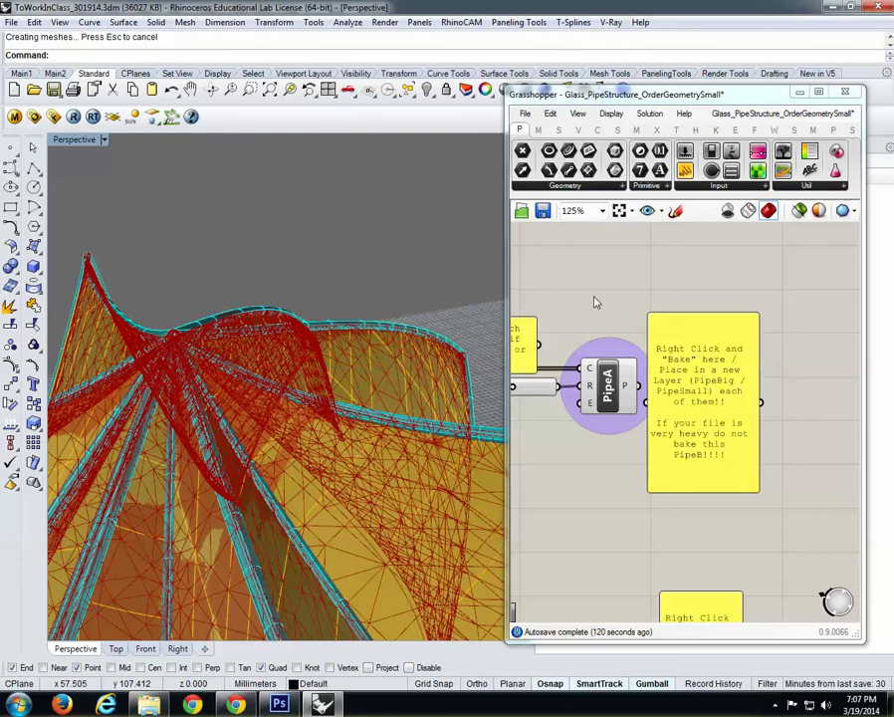
Locate the GlassColor components, uncover the layer list and create four new layers below PipeA.
scroll(647, 324, "down", 3)
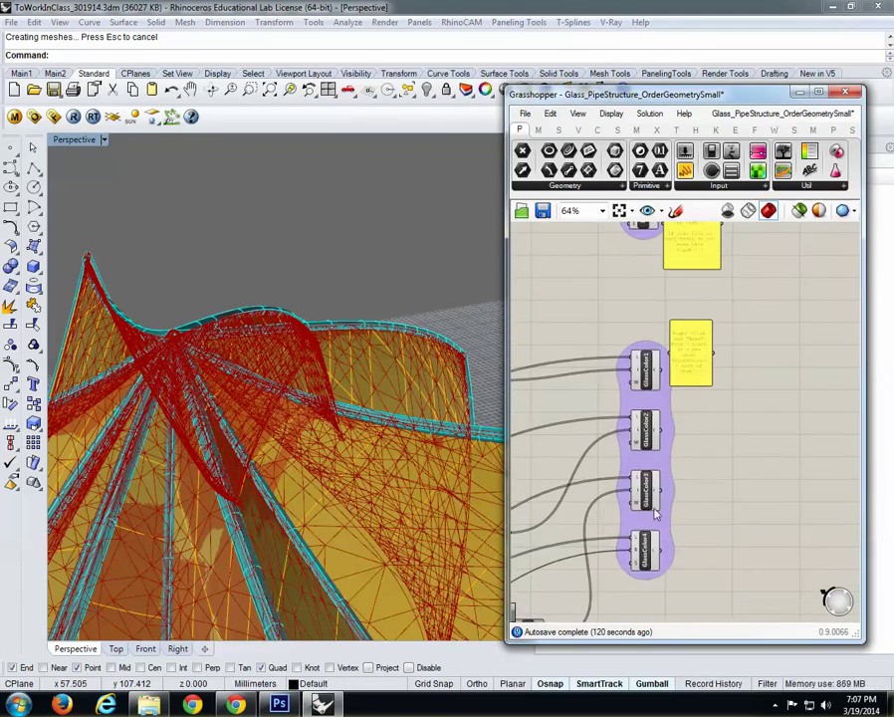
scroll(635, 356, "up", 5)
scroll(652, 359, "down", 4)
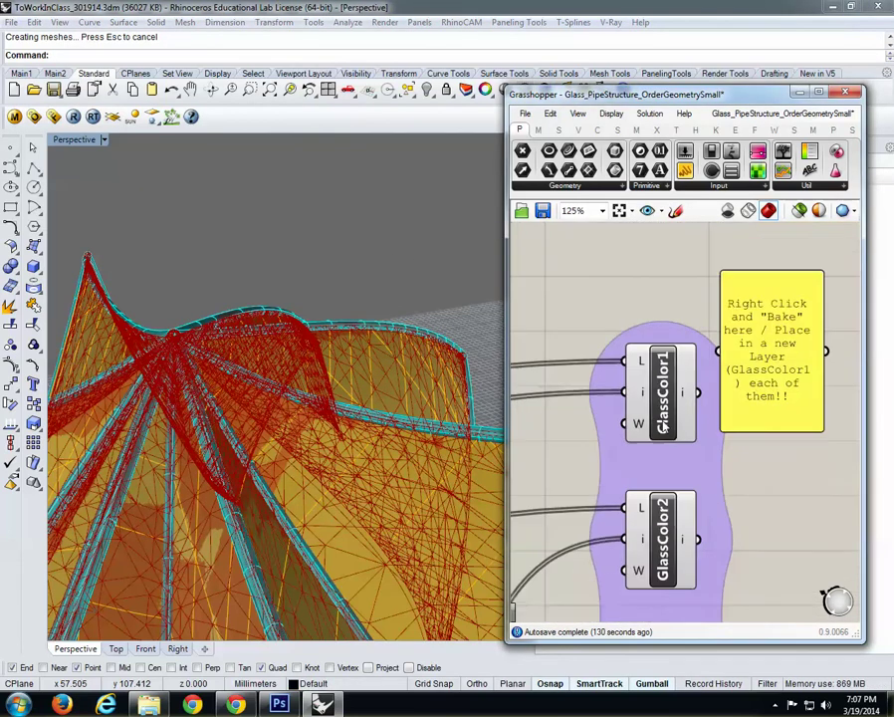
scroll(672, 426, "up", 2)
left_click_drag(689, 96, 316, 120)
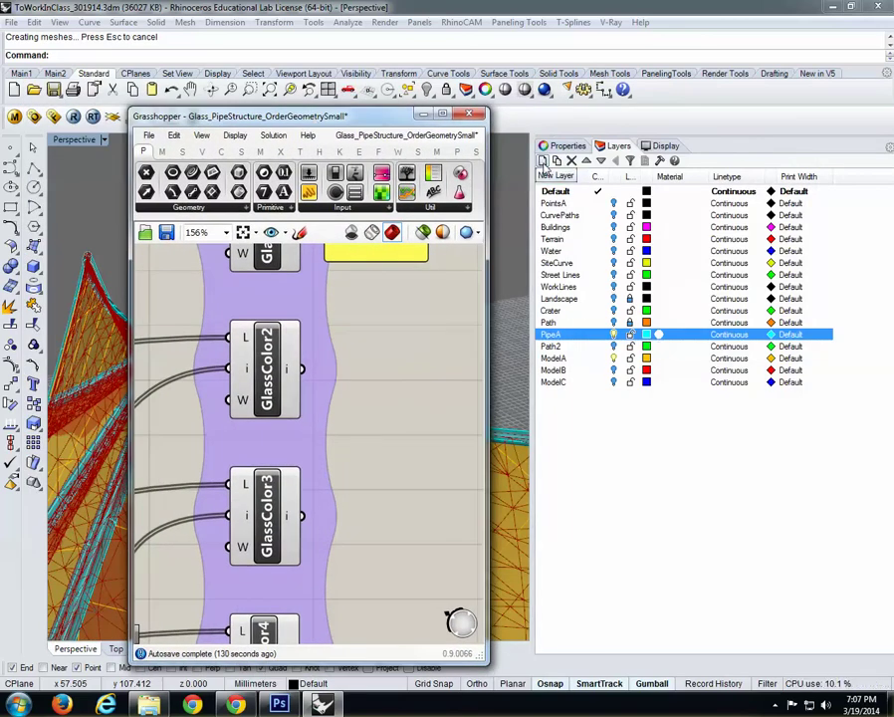
left_click(543, 162)
left_click(544, 162)
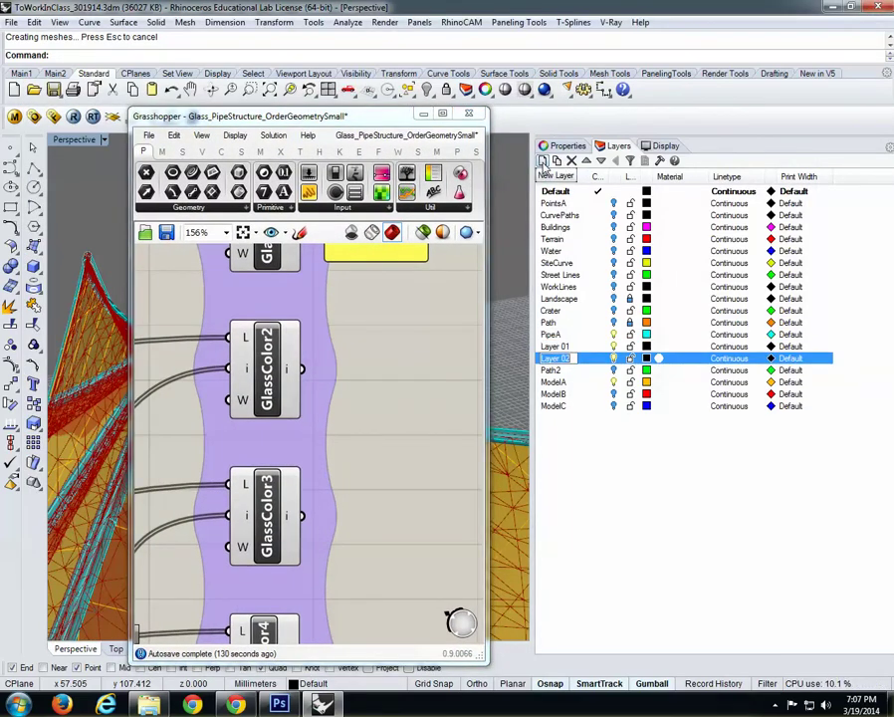
left_click(543, 162)
left_click(543, 162)
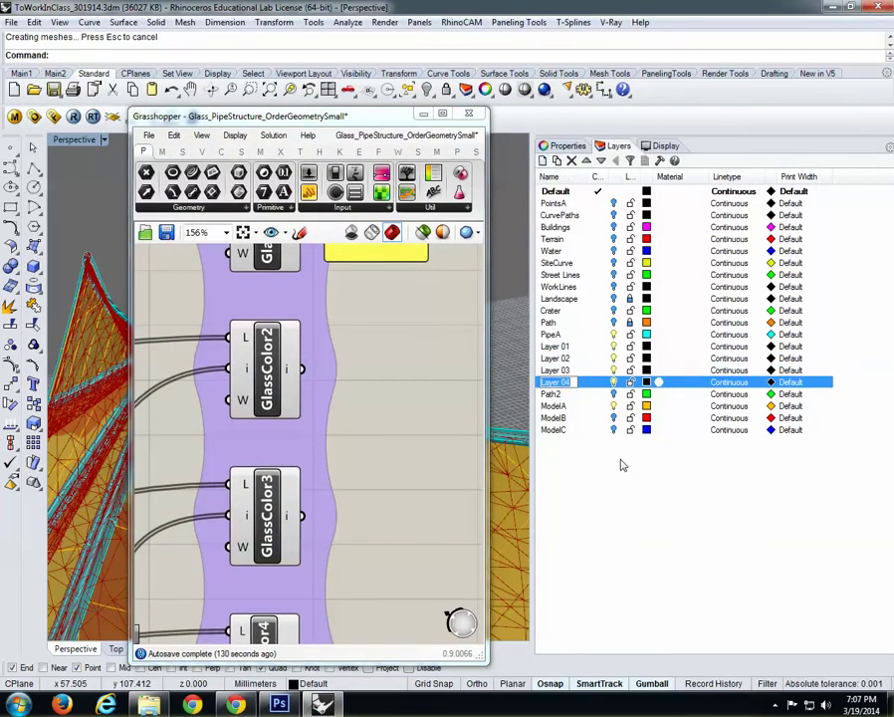
Name the last new layer GlassColor1 and rename Layer 03 as GlassColor2.
type("GlassColor1")
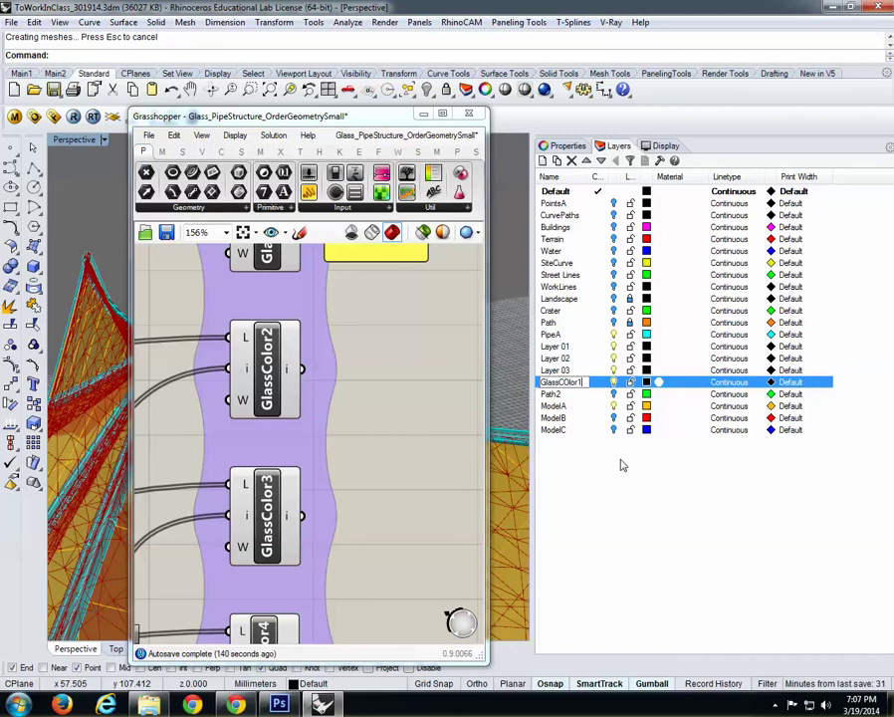
left_click(584, 385)
key("ctrl+c")
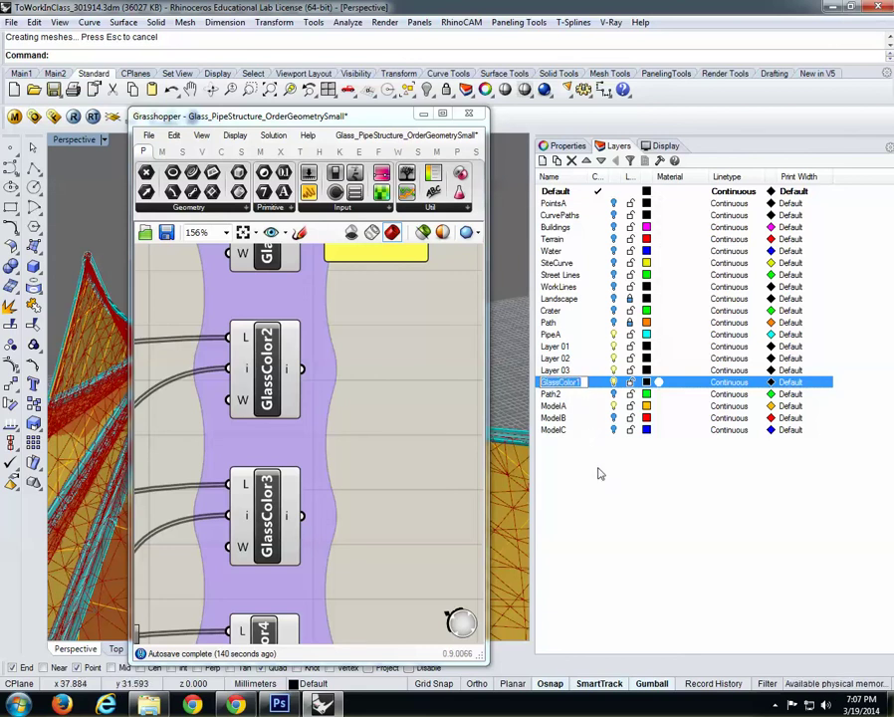
right_click(588, 371)
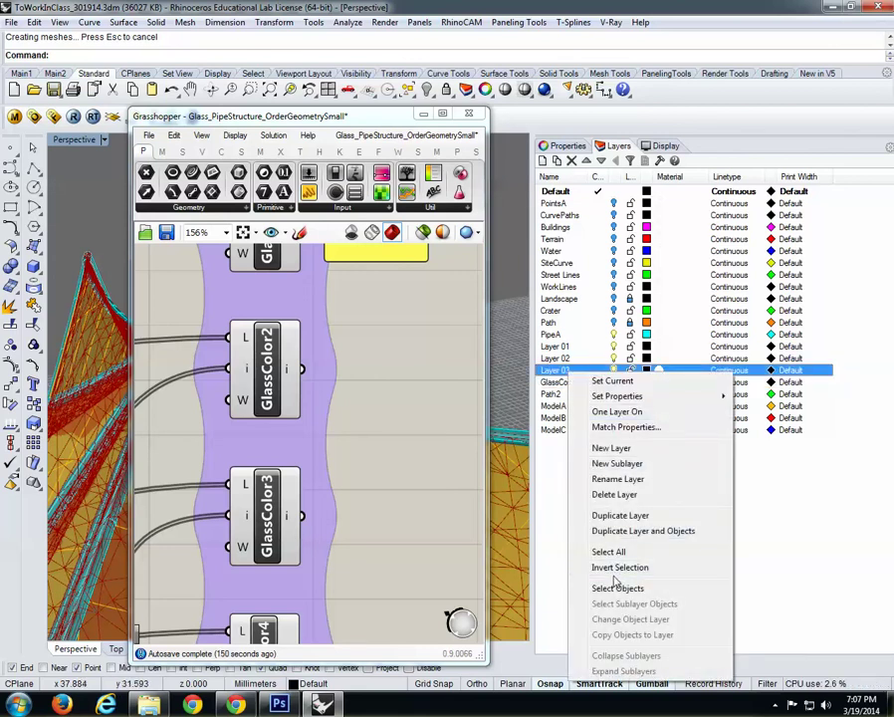
left_click(617, 479)
key("ctrl+v")
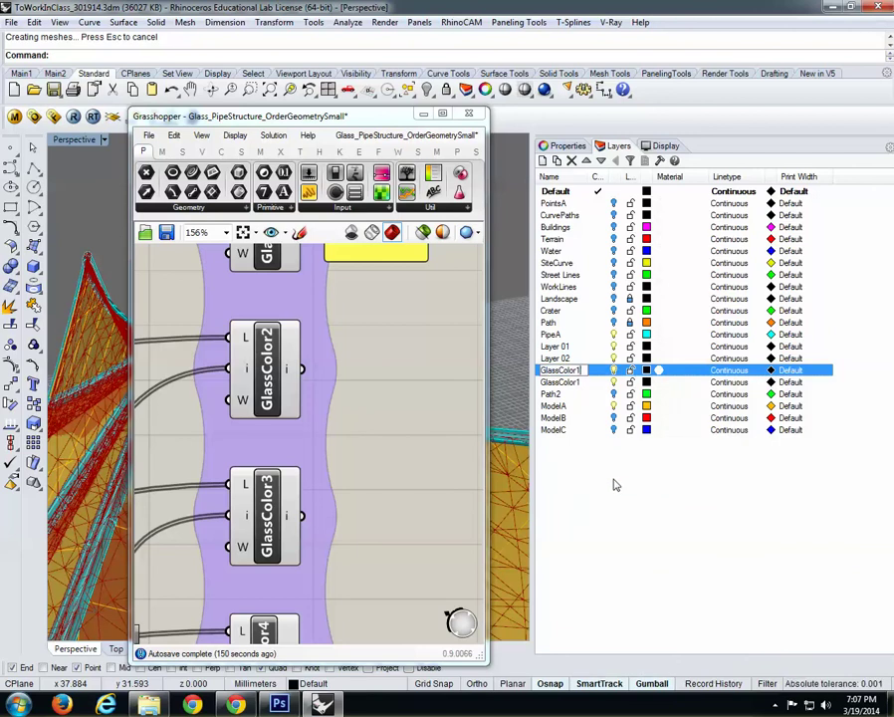
key("BackSpace")
type("2")
Rename Layer 02 as GlassColor3 and Layer 01 as GlassColor4.
right_click(569, 360)
left_click(603, 461)
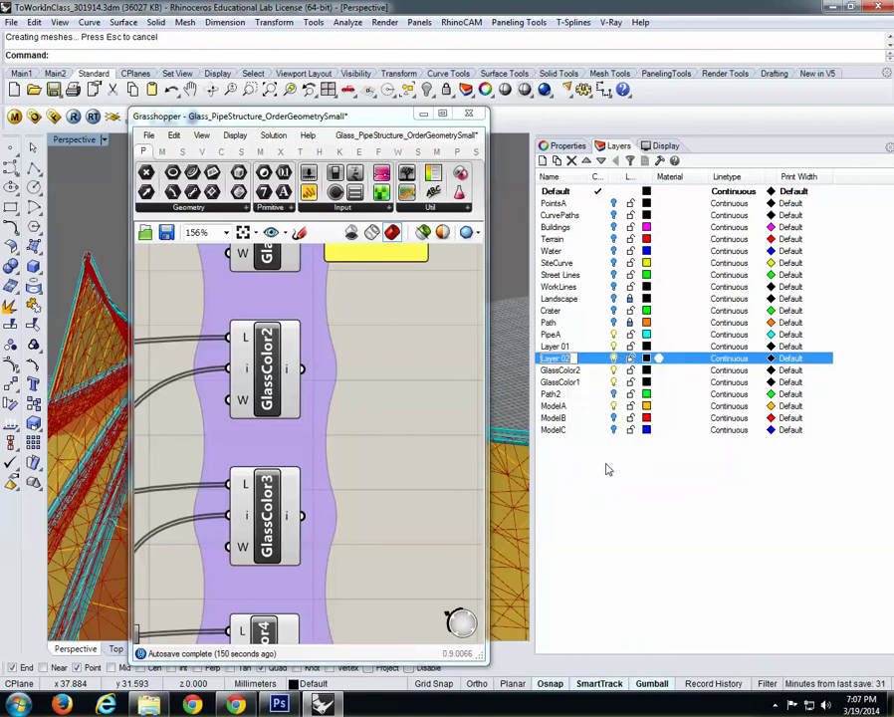
key("ctrl+v")
type("3")
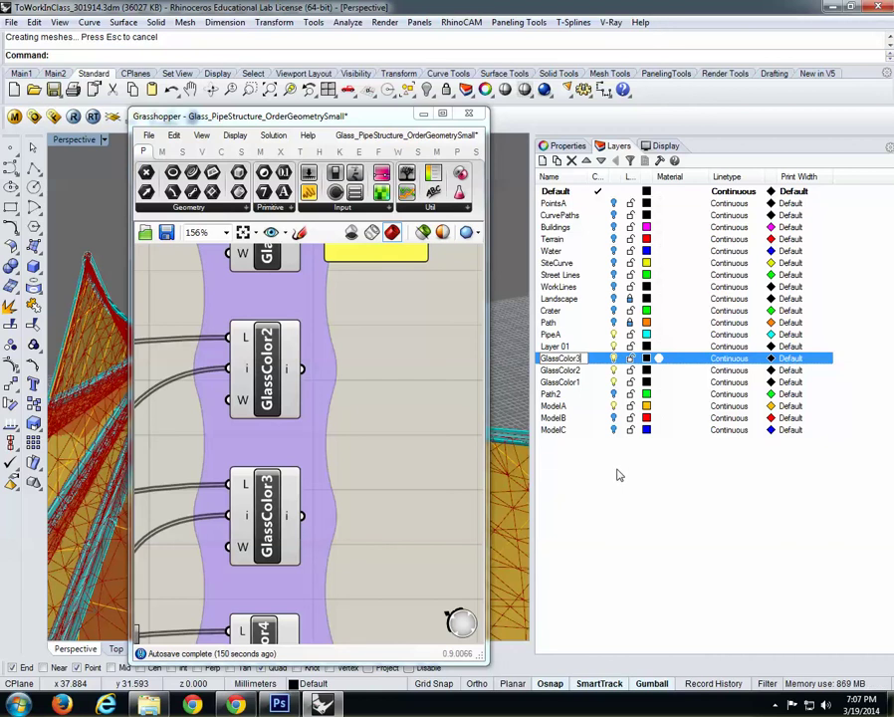
right_click(575, 346)
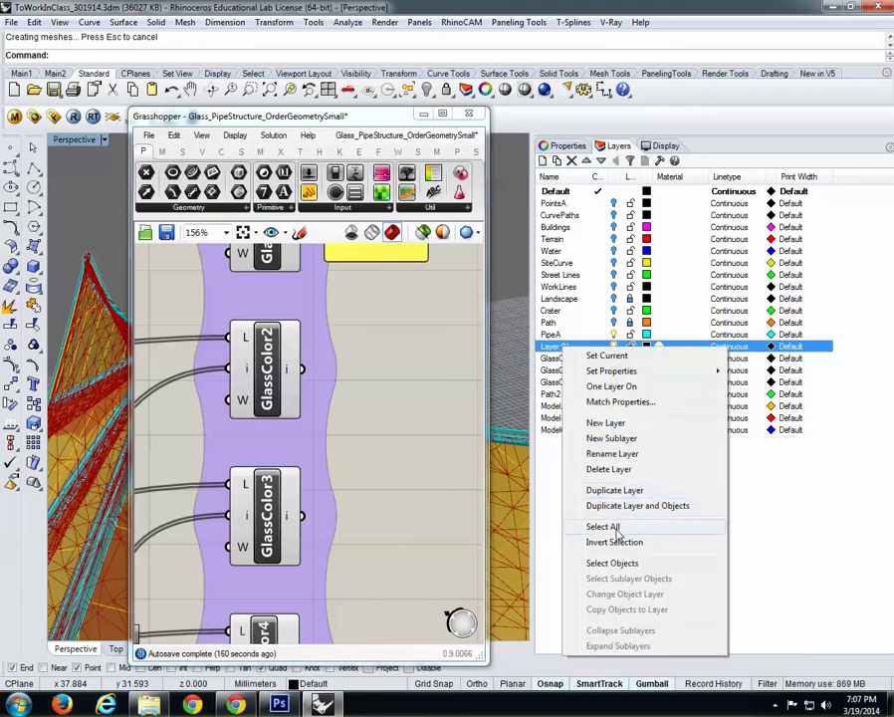
left_click(612, 454)
type("GlassColor")
type("1")
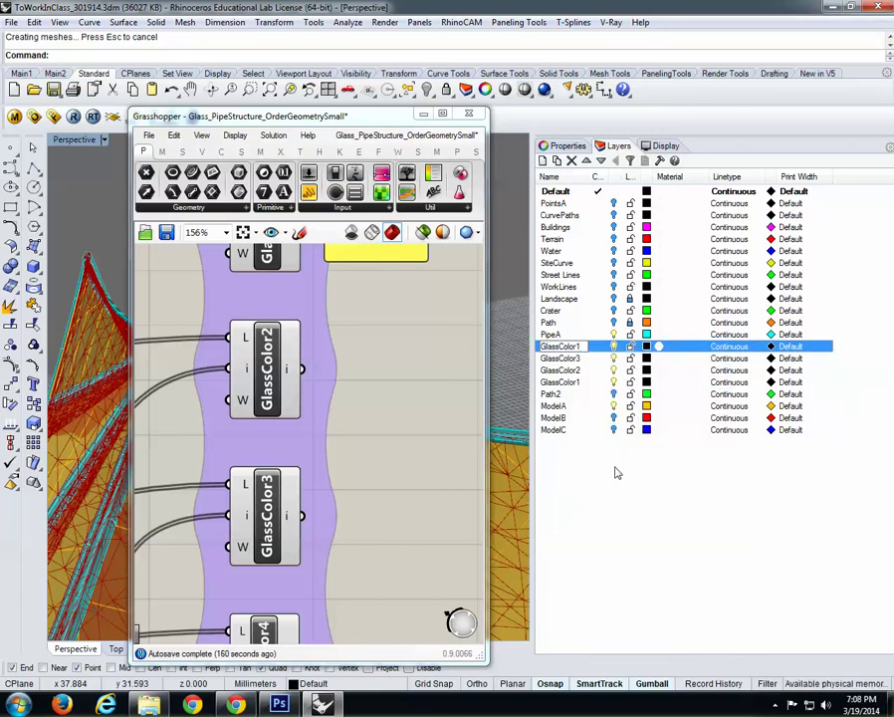
type("4")
left_click(615, 498)
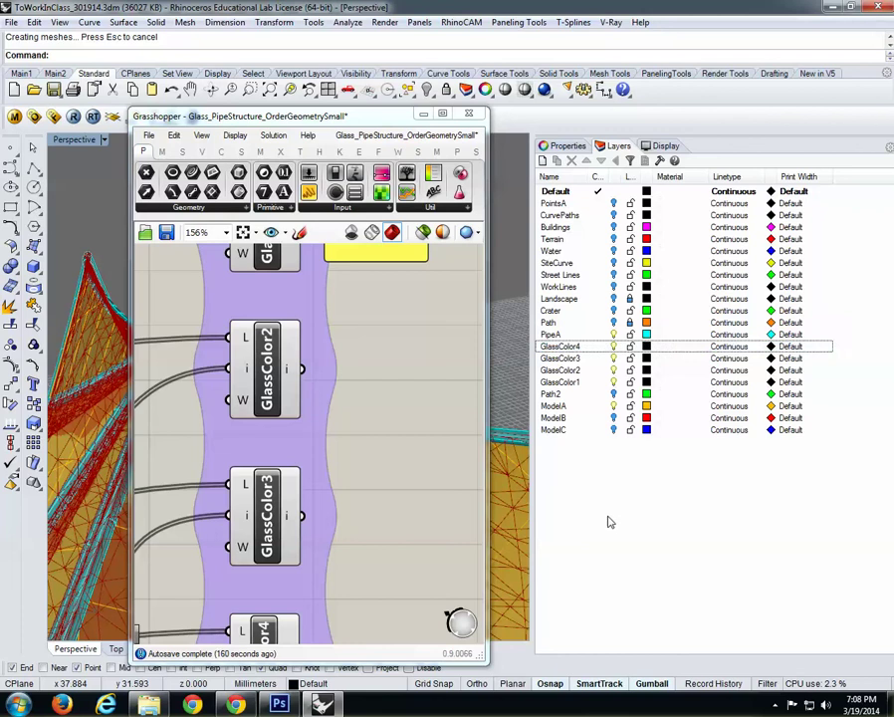
Move the Grasshopper window off the model view and bake the GlassColor1 component onto the GlassColor1 layer.
left_click_drag(384, 121, 735, 114)
right_click_drag(770, 500, 773, 581)
left_click(622, 257)
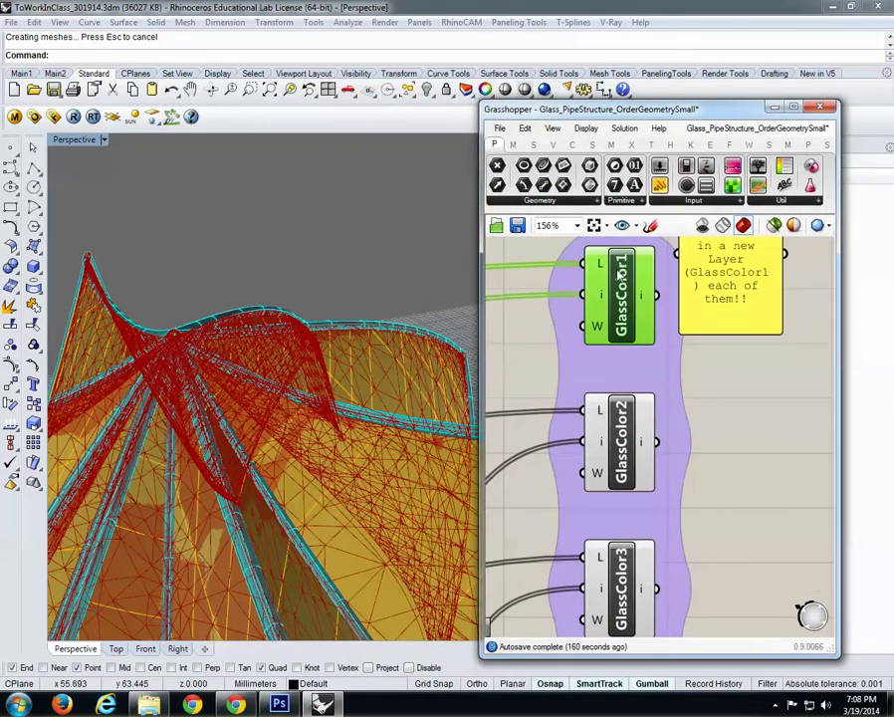
right_click(619, 276)
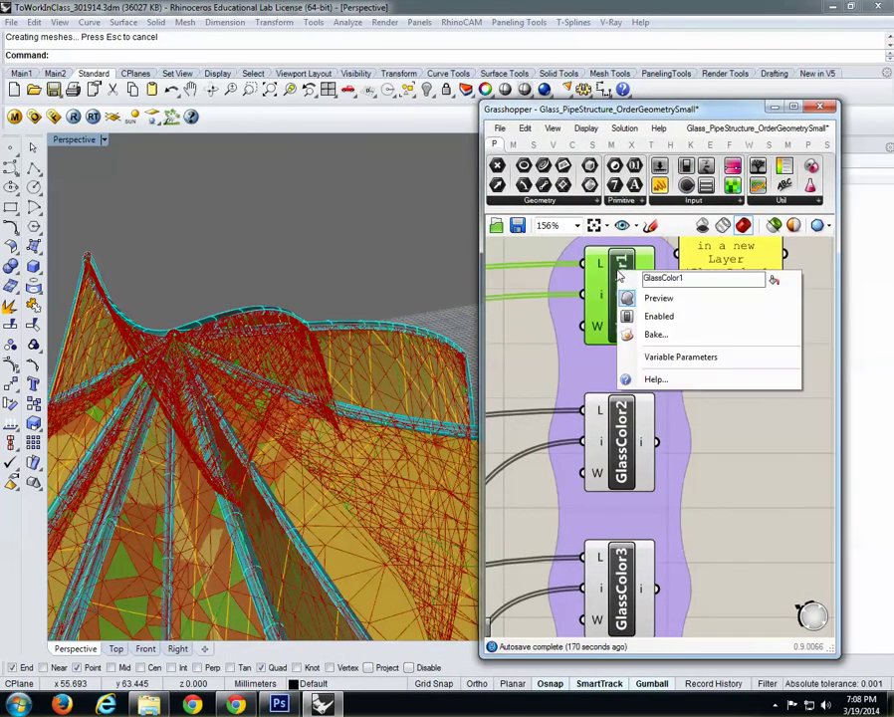
left_click(656, 335)
left_click_drag(758, 269, 762, 329)
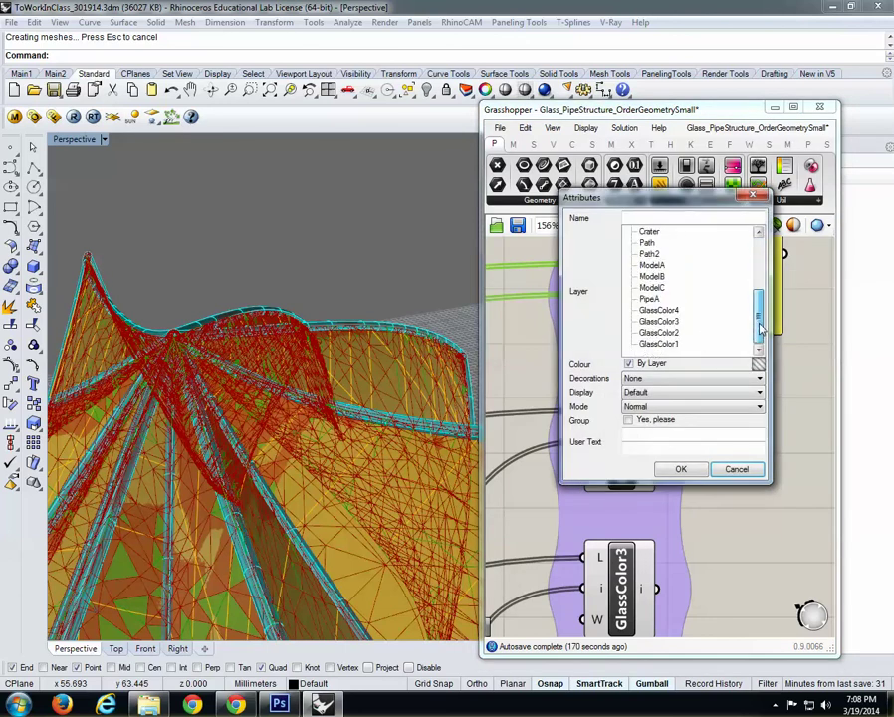
left_click(659, 344)
left_click(681, 469)
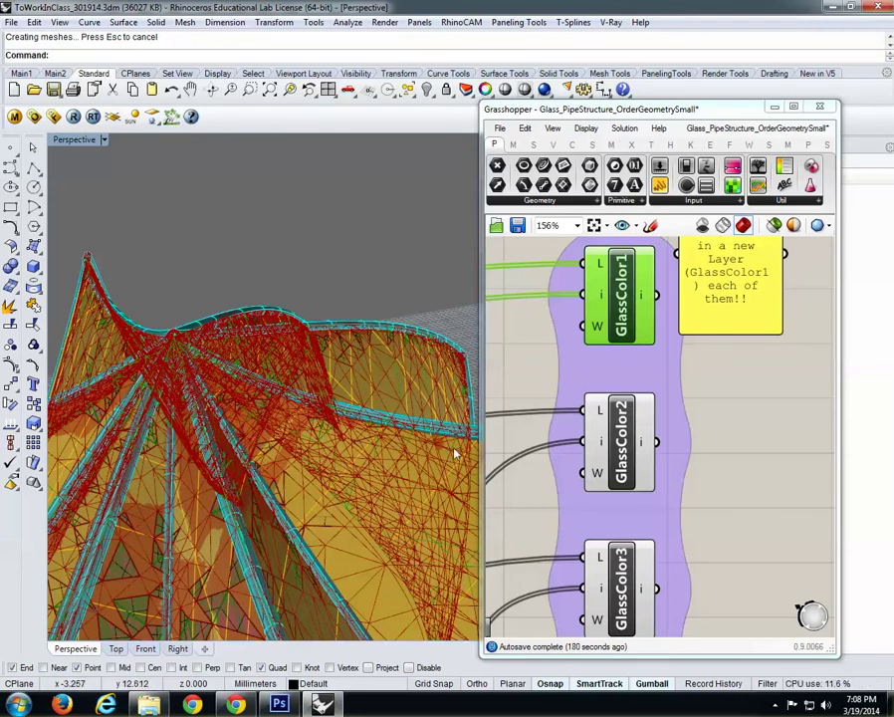
Bake the GlassColor2 component onto the GlassColor2 layer and deselect the component.
left_click(627, 428)
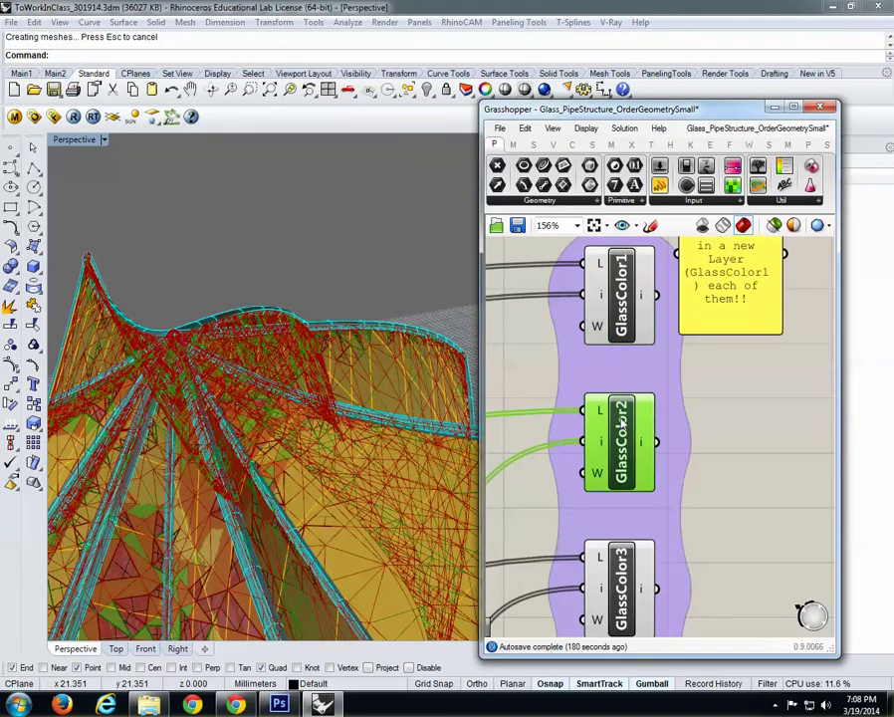
right_click(624, 426)
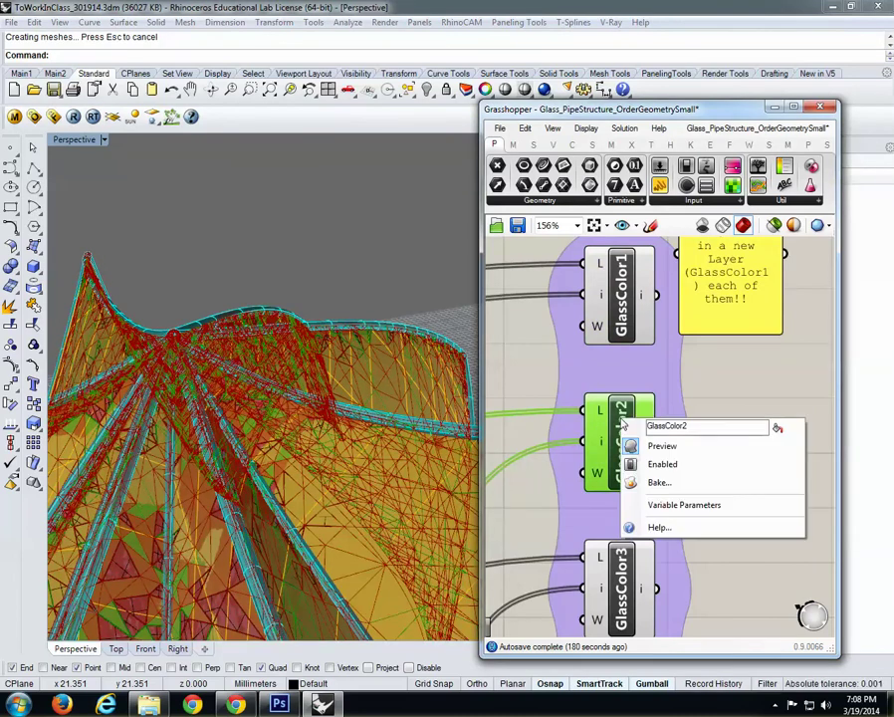
left_click(661, 483)
scroll(721, 416, "down", 4)
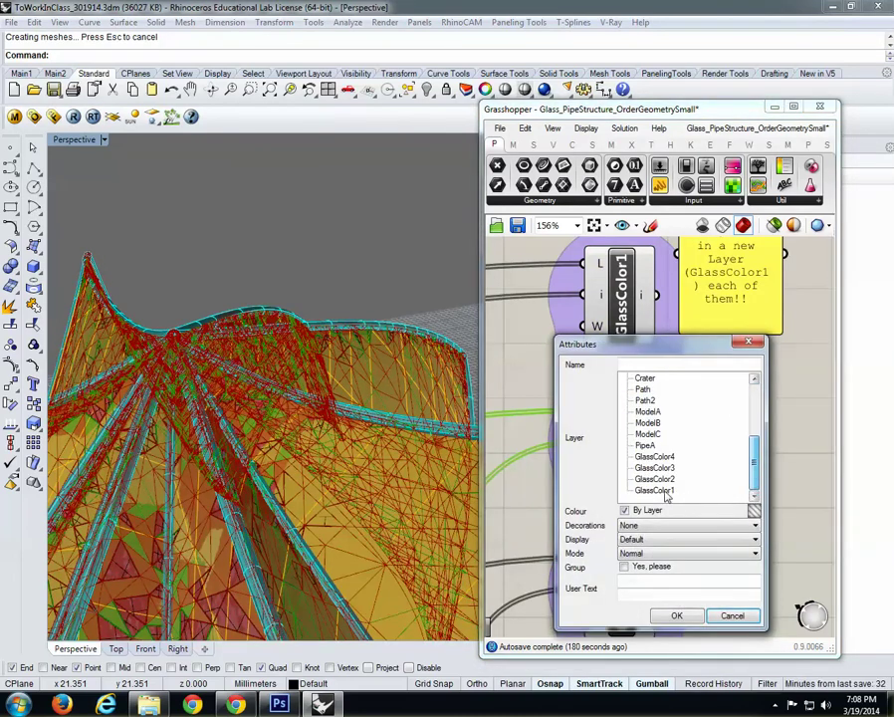
left_click(654, 480)
left_click(675, 616)
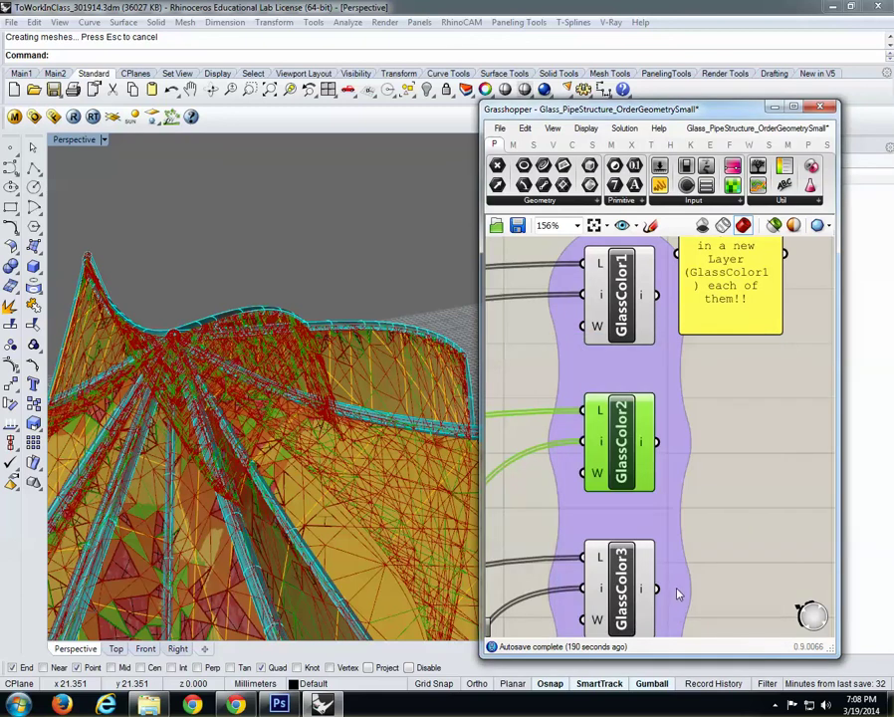
left_click(236, 420)
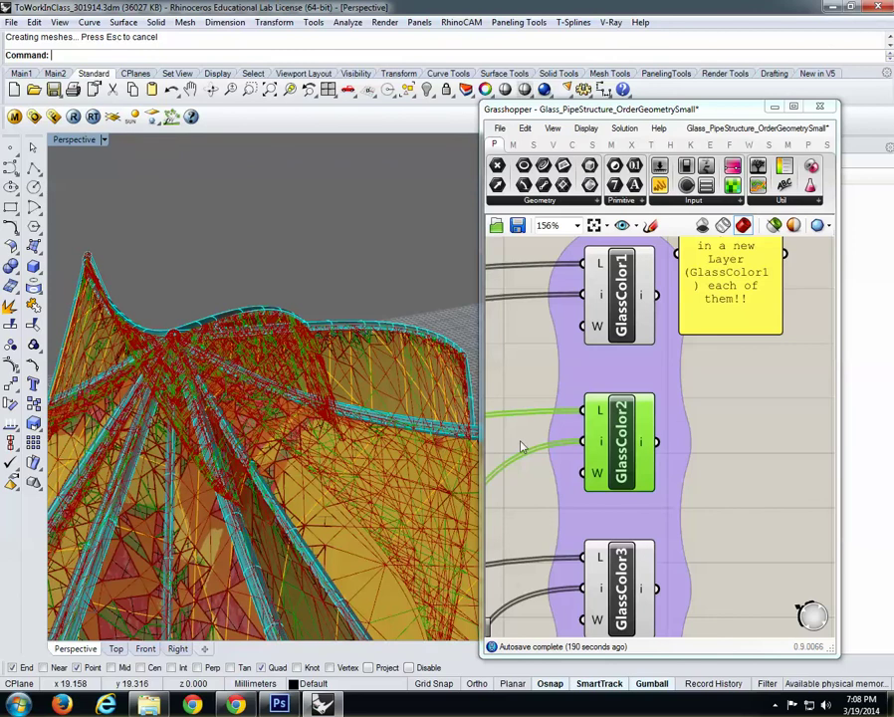
left_click(731, 513)
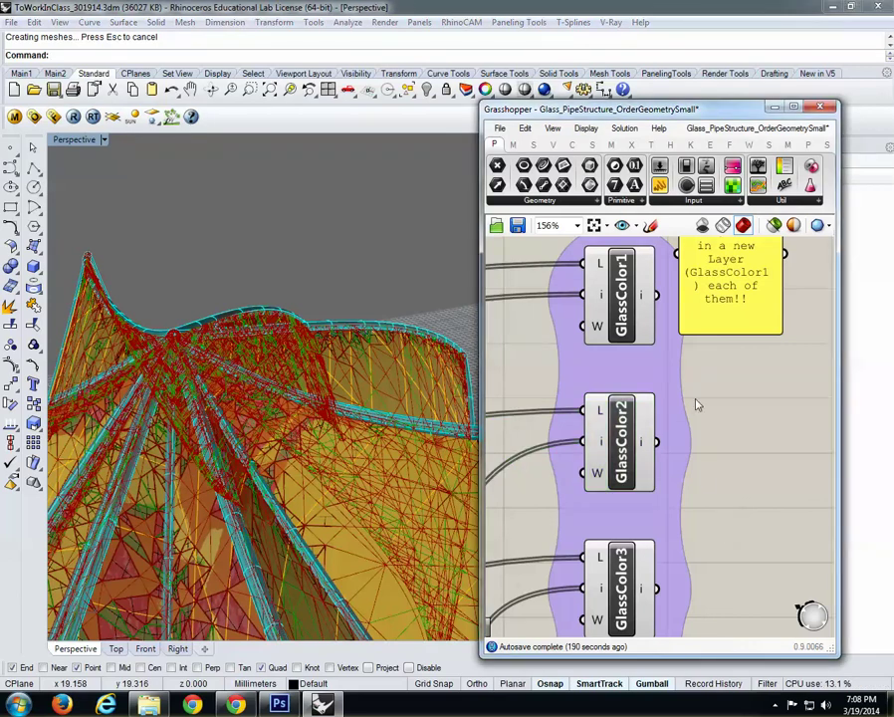
Bake the GlassColor4 component onto the GlassColor4 layer.
right_click_drag(695, 400, 673, 242)
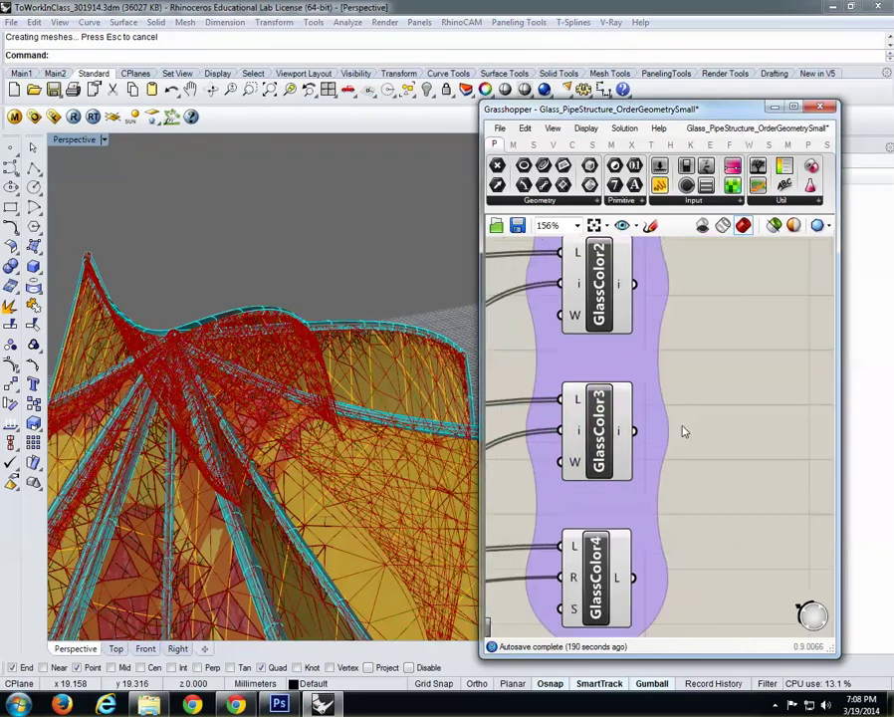
left_click(597, 551)
right_click(597, 550)
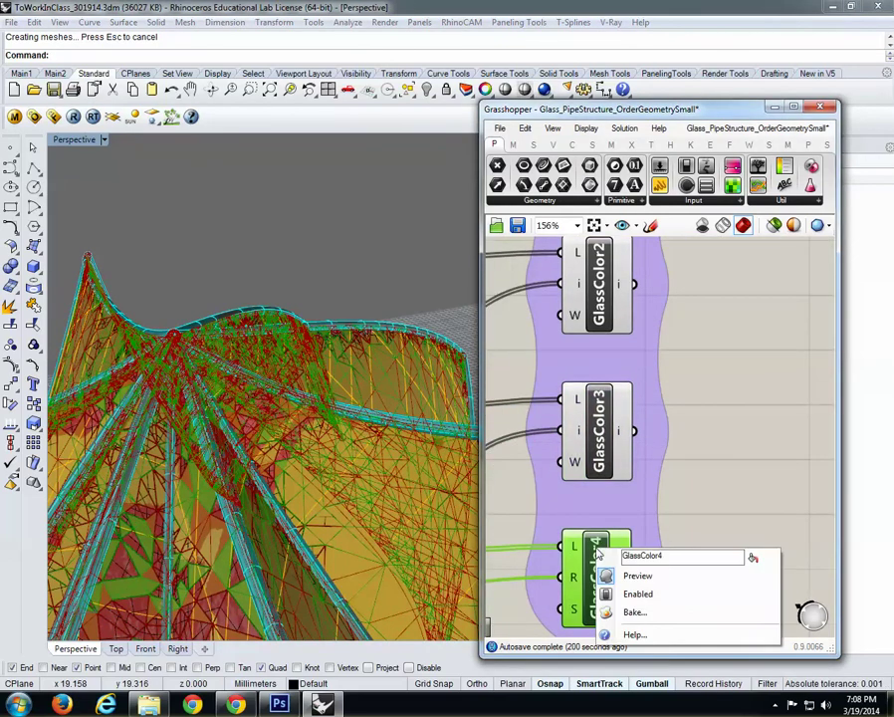
left_click(635, 613)
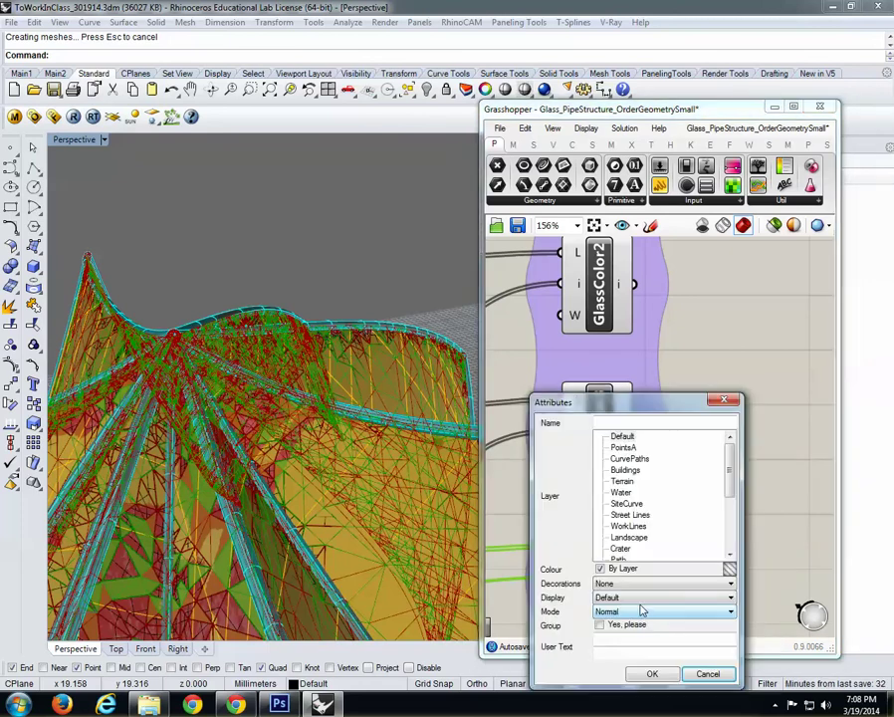
left_click_drag(729, 461, 729, 513)
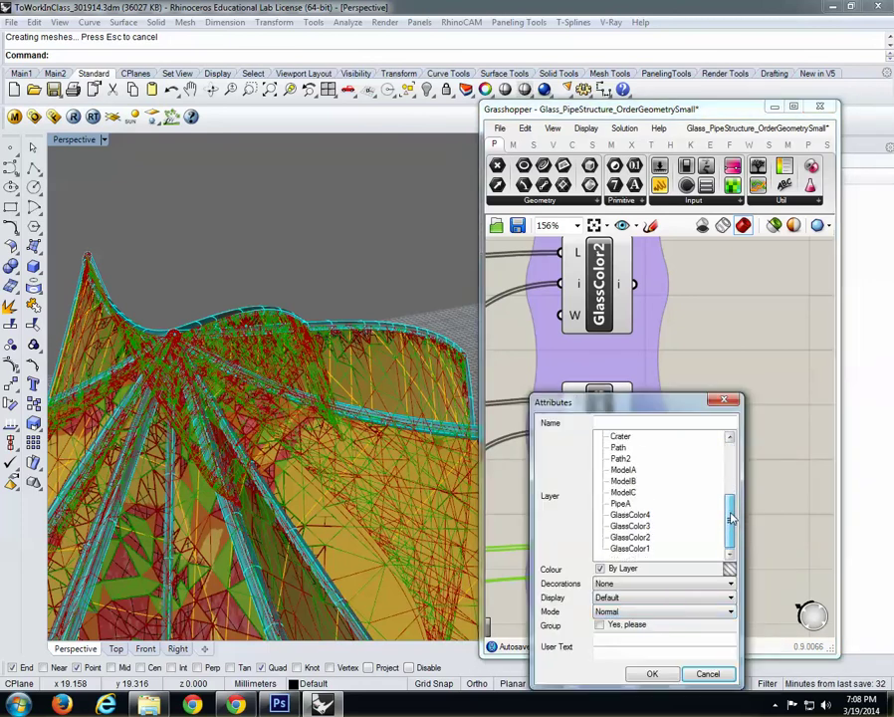
left_click_drag(629, 408, 749, 299)
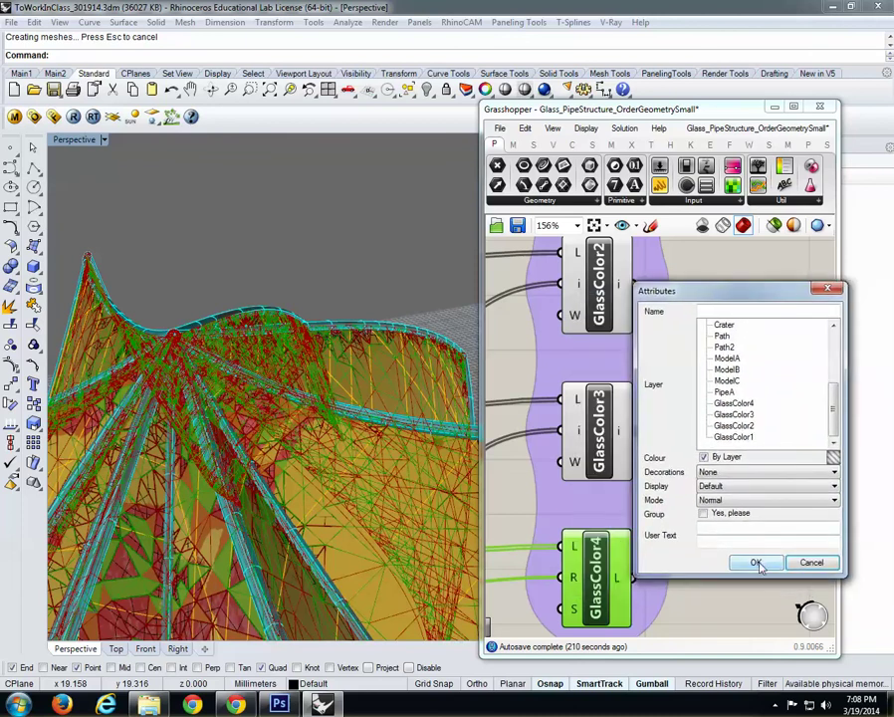
left_click(734, 403)
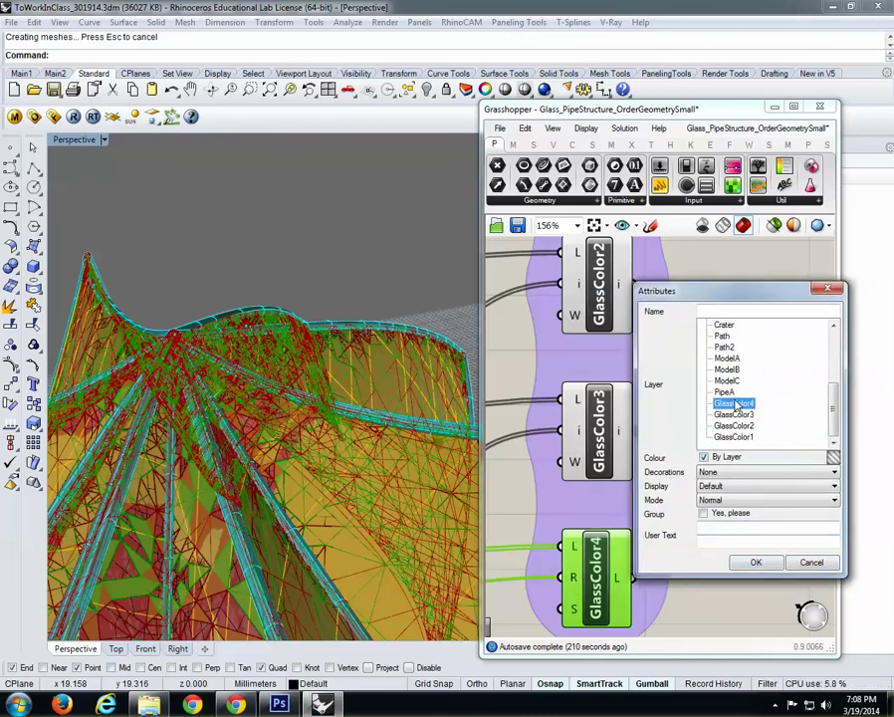
left_click(758, 564)
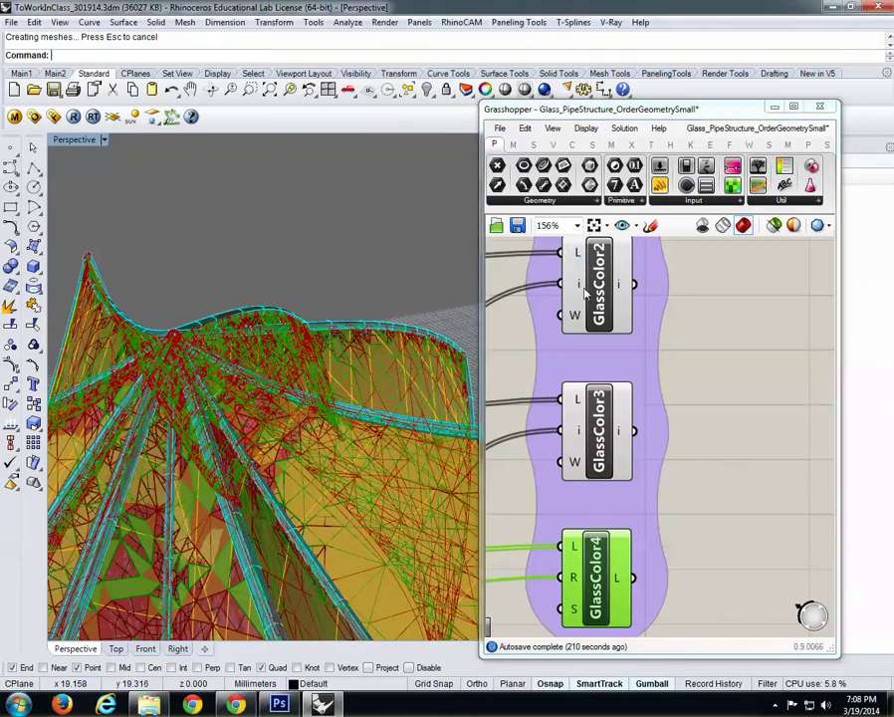
Bake the GlassColor3 component onto the GlassColor3 layer and deselect the component.
left_click(598, 409)
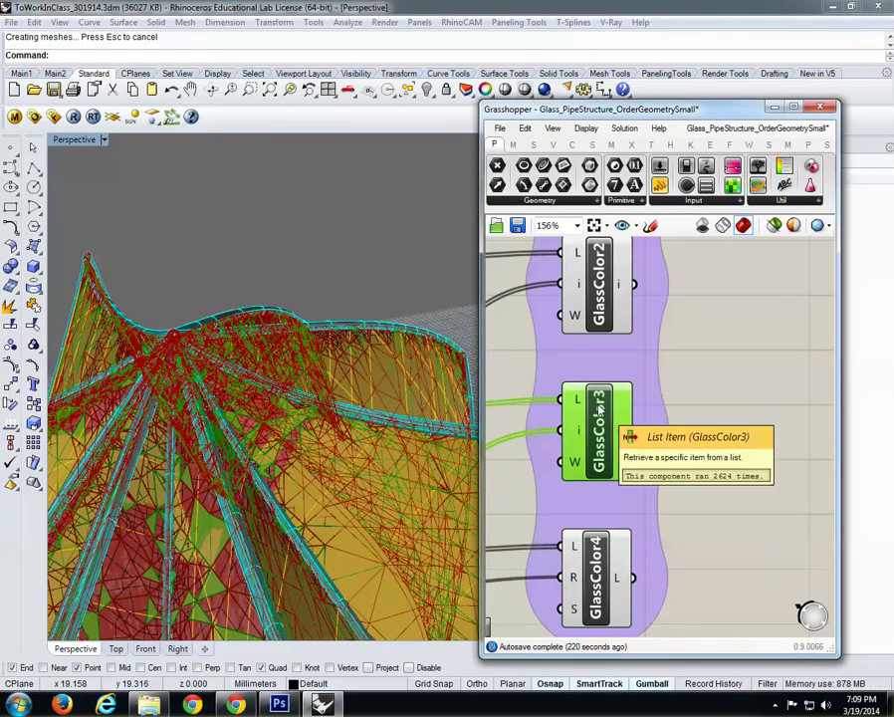
right_click(599, 409)
left_click(634, 469)
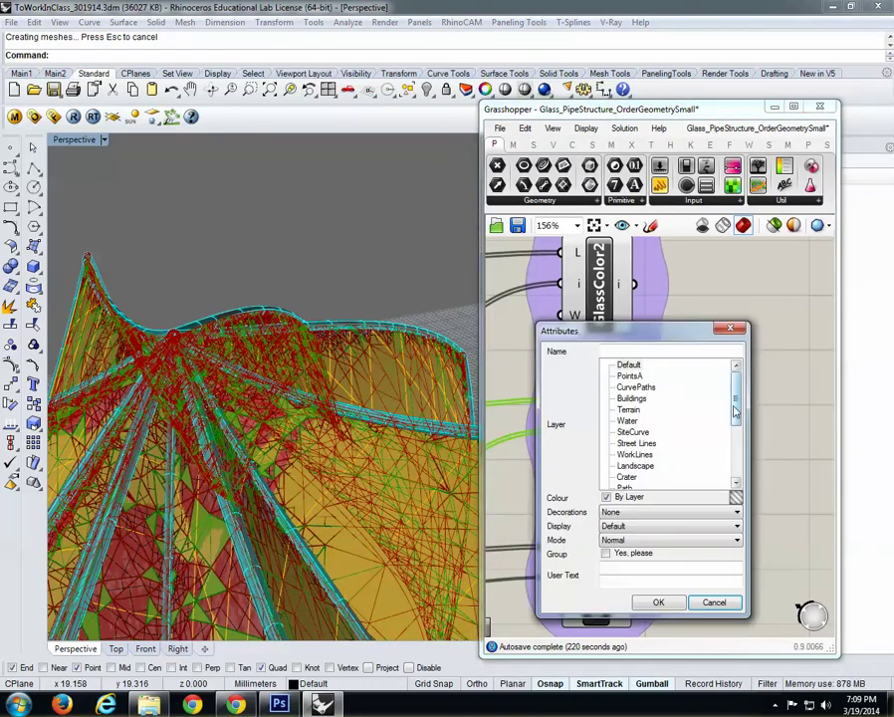
scroll(677, 458, "down", 4)
left_click(636, 454)
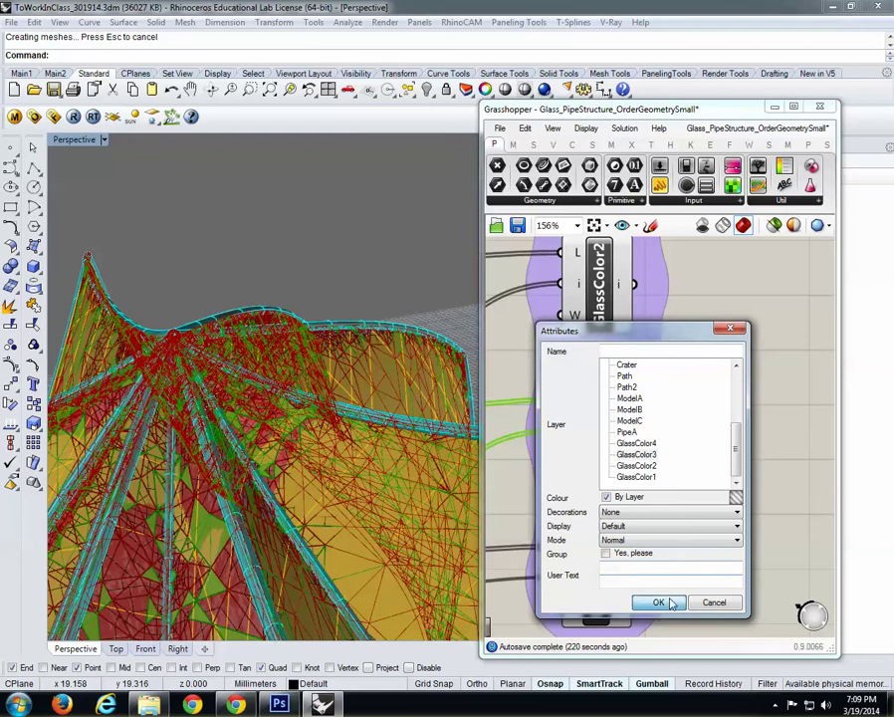
left_click(658, 601)
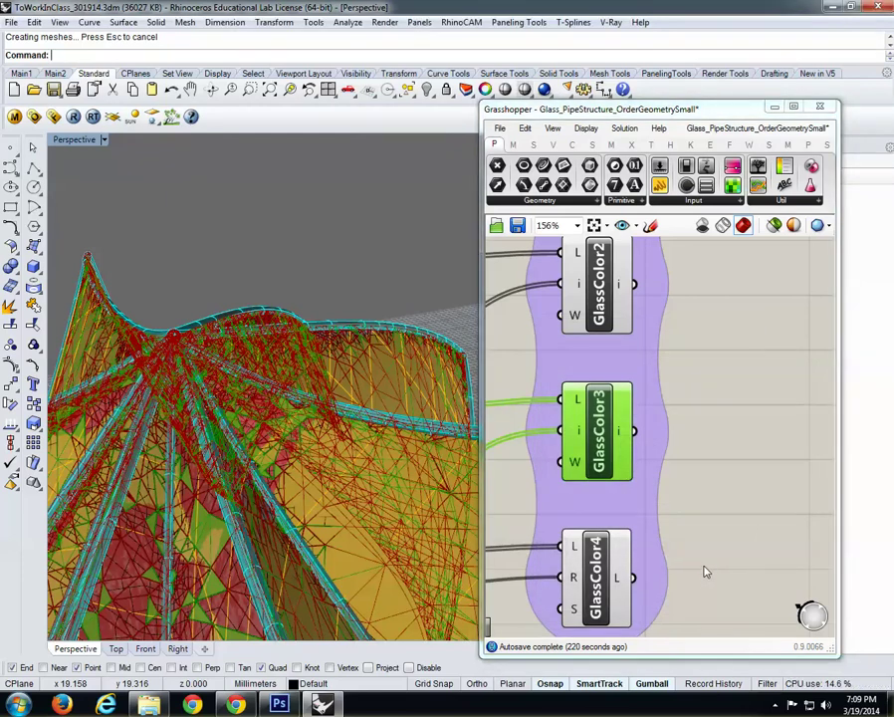
left_click(667, 362)
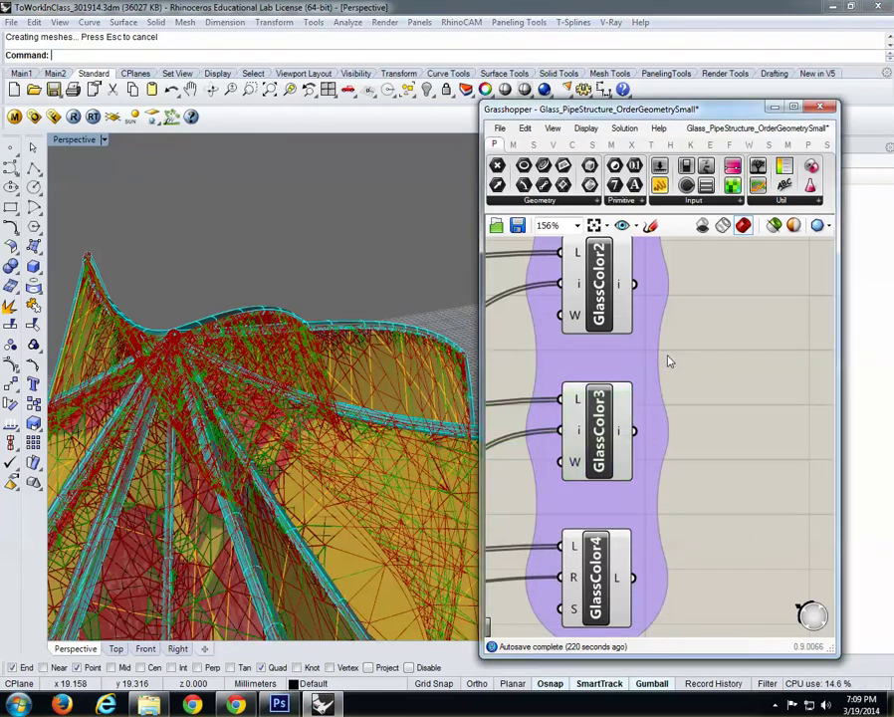
Look over the whole glass and pipe definition and close the Grasshopper window.
scroll(635, 418, "down", 3)
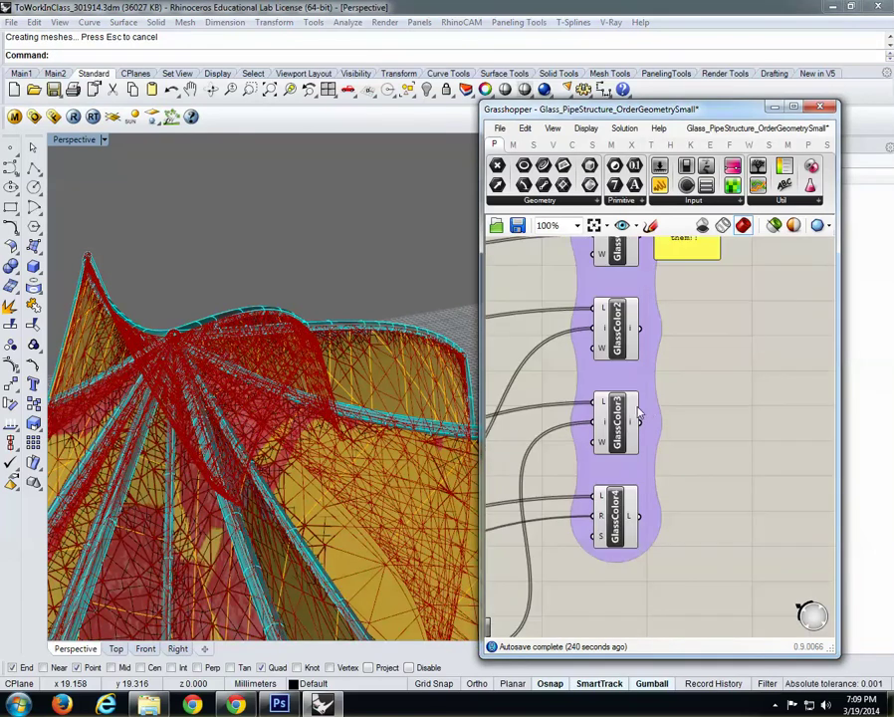
scroll(640, 413, "down", 6)
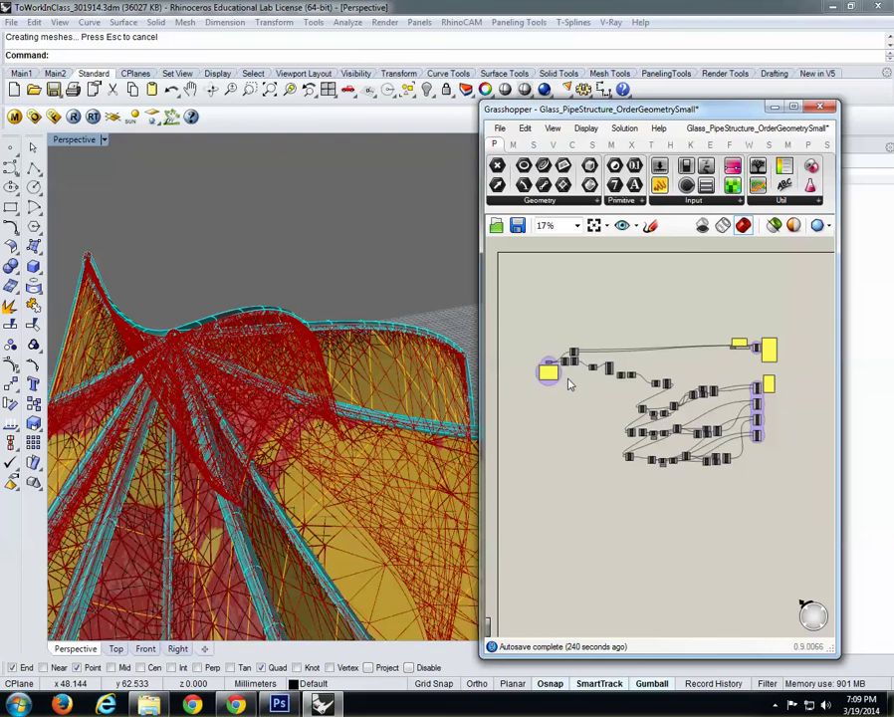
scroll(732, 433, "up", 3)
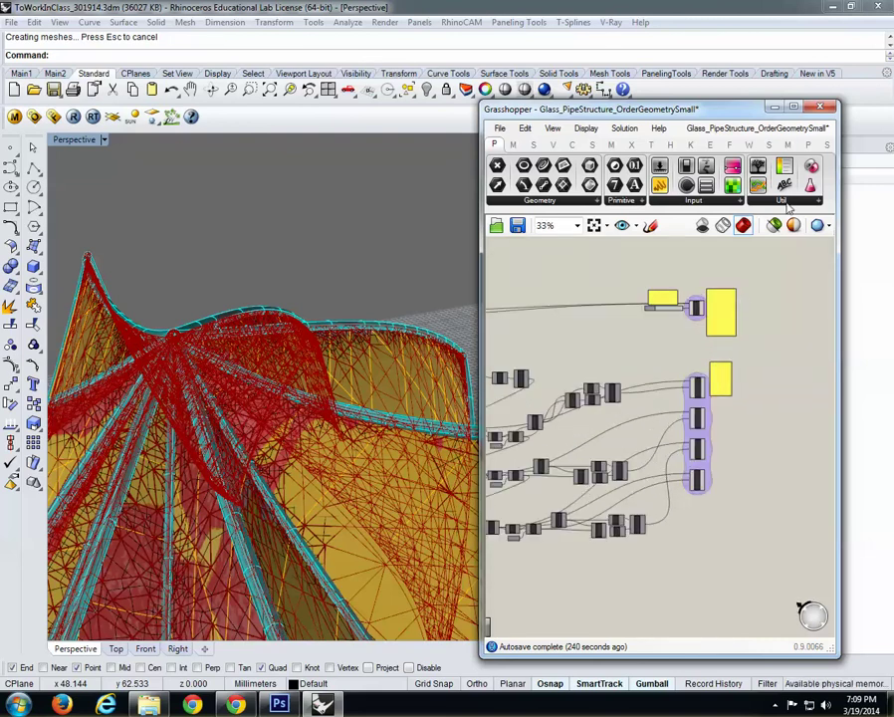
right_click_drag(700, 326, 714, 328)
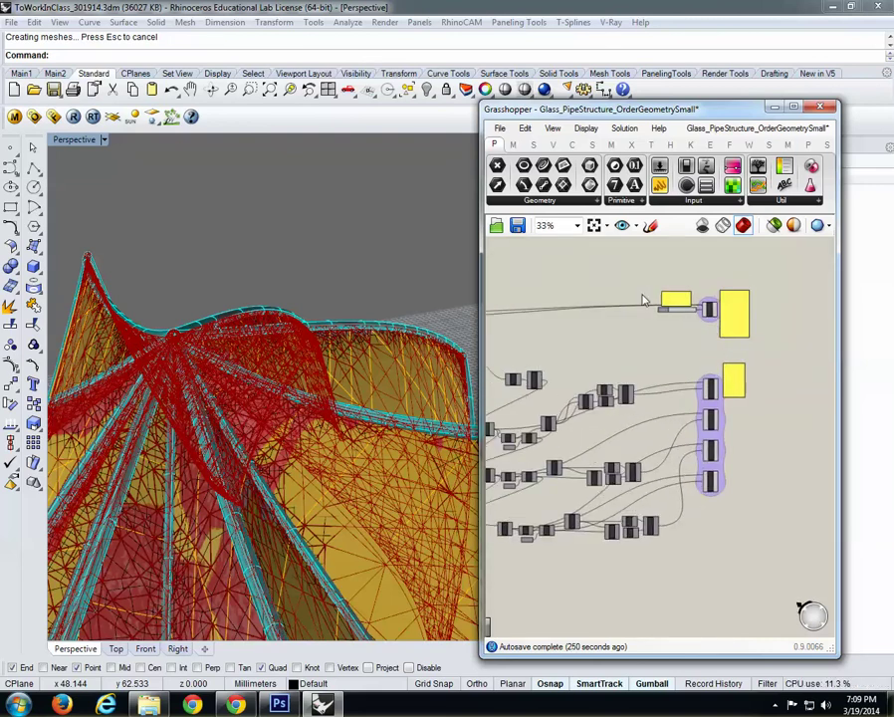
left_click(823, 109)
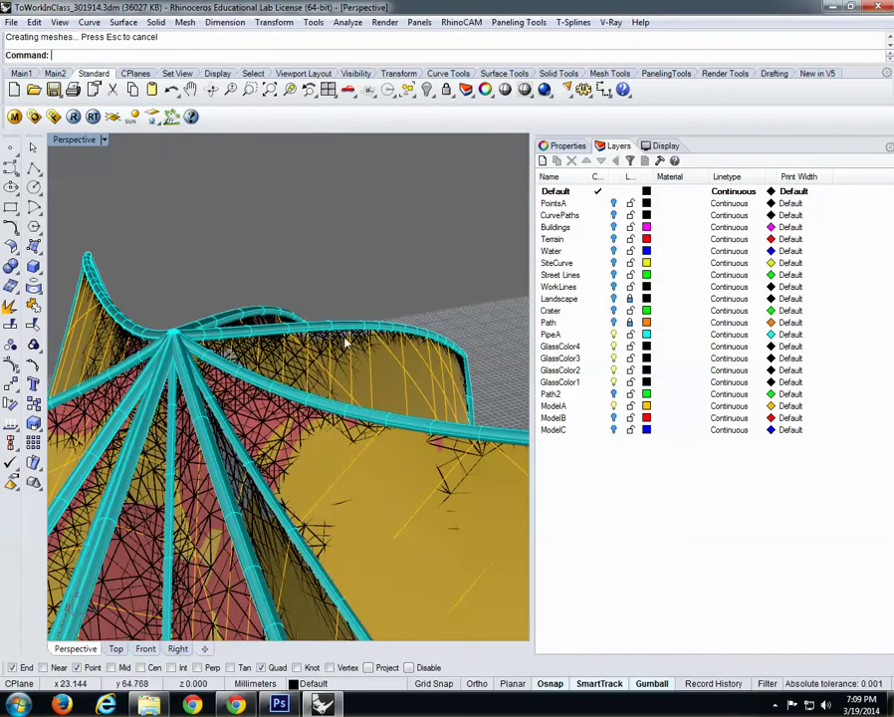
Turn off the ModelA layer so only the baked pipes and glass are shown.
right_click_drag(344, 343, 402, 411)
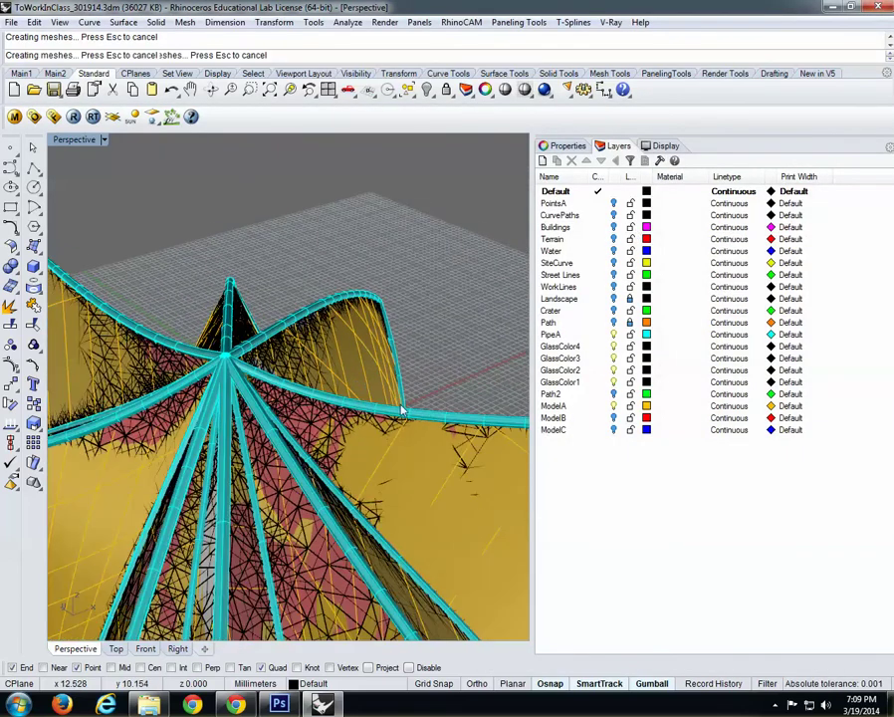
left_click(556, 419)
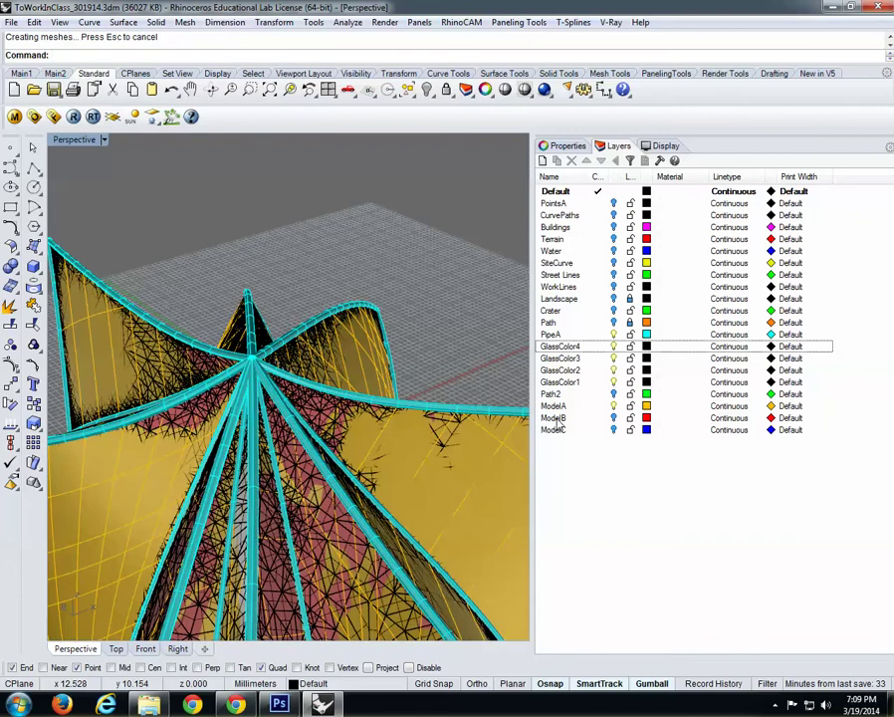
left_click(613, 406)
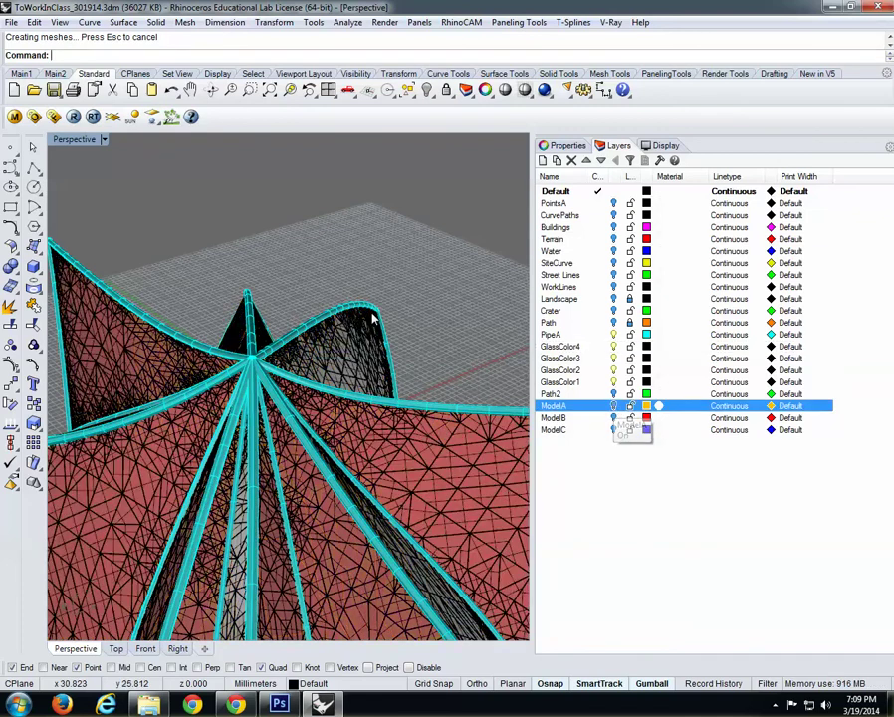
right_click_drag(382, 377, 477, 527)
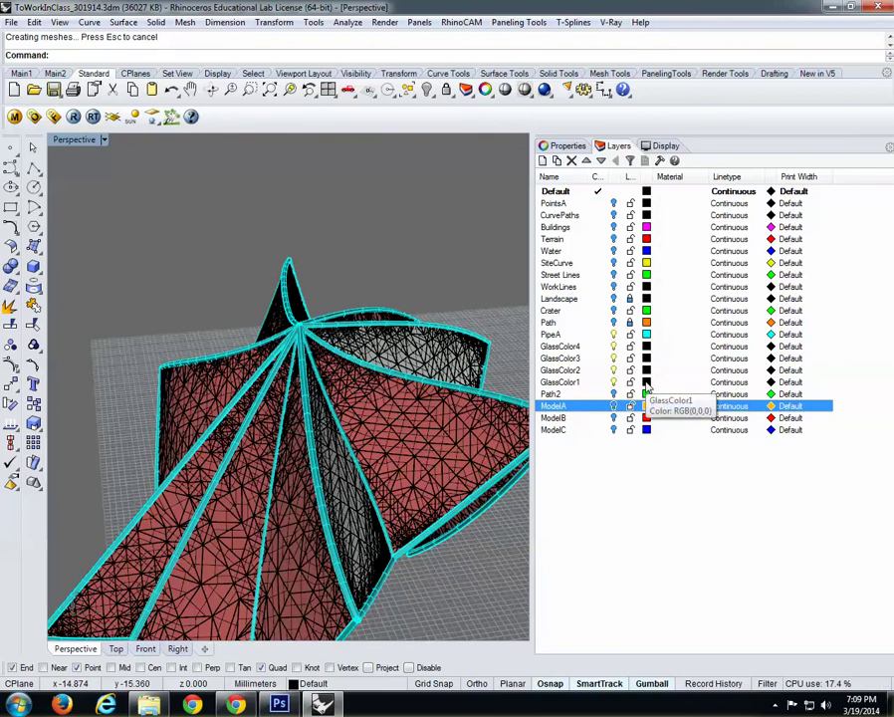
Set the GlassColor1 layer colour to Red and the GlassColor2 layer colour to green (RGB 39, 255, 0).
left_click(646, 382)
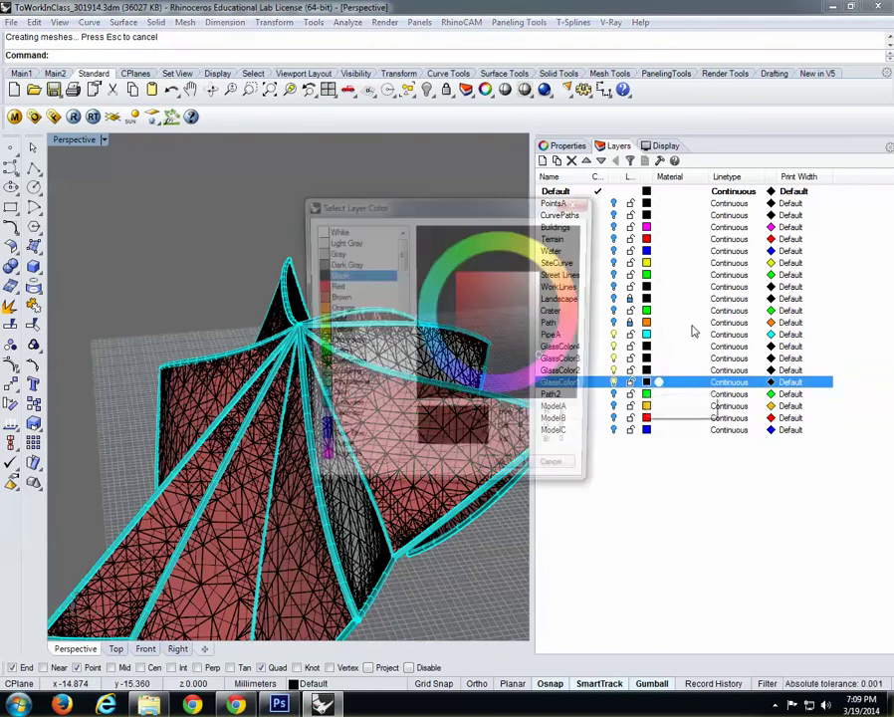
left_click(330, 286)
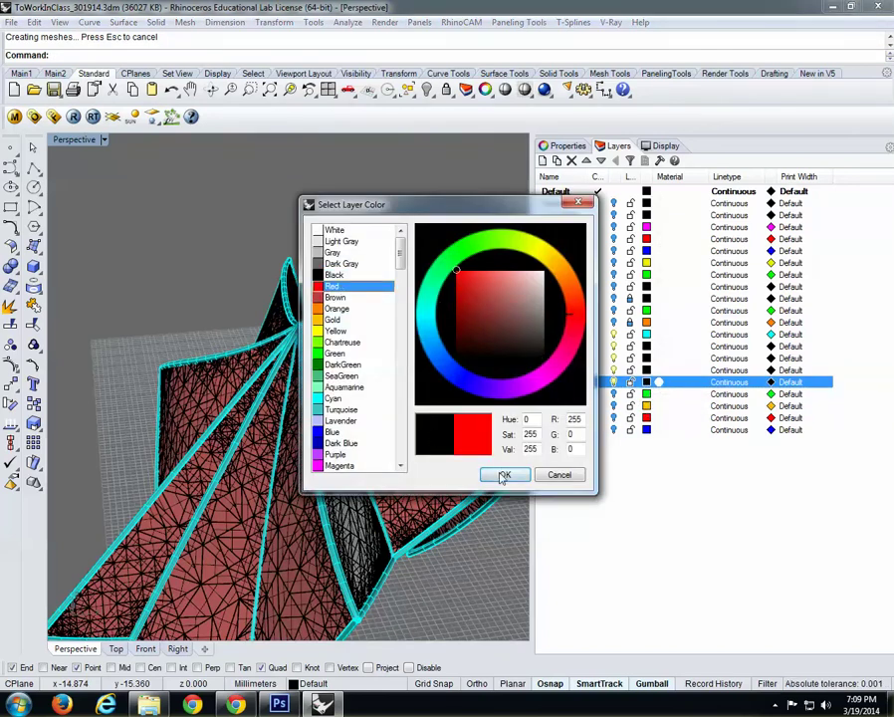
left_click(505, 474)
left_click(647, 371)
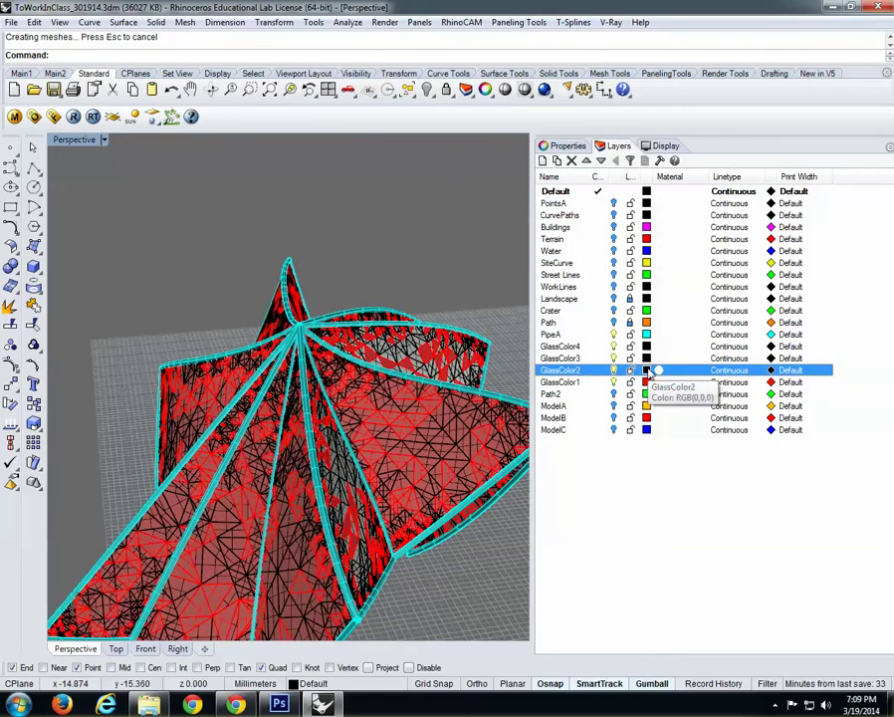
left_click(474, 247)
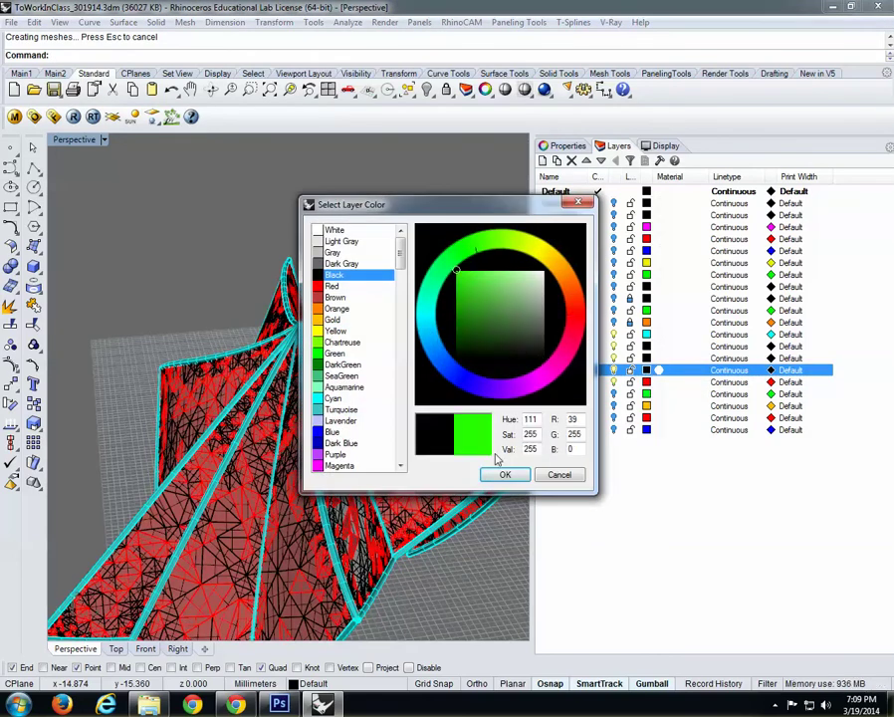
left_click(504, 474)
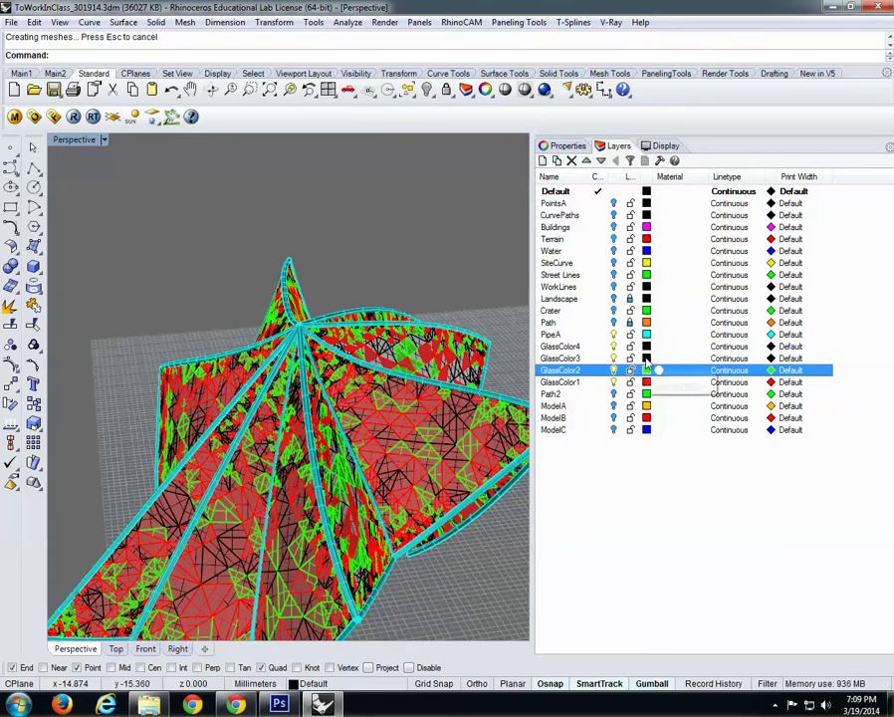
Set the GlassColor3 layer colour to blue (RGB 0, 25, 255) and the GlassColor4 layer colour to Magenta.
left_click(647, 359)
left_click(465, 385)
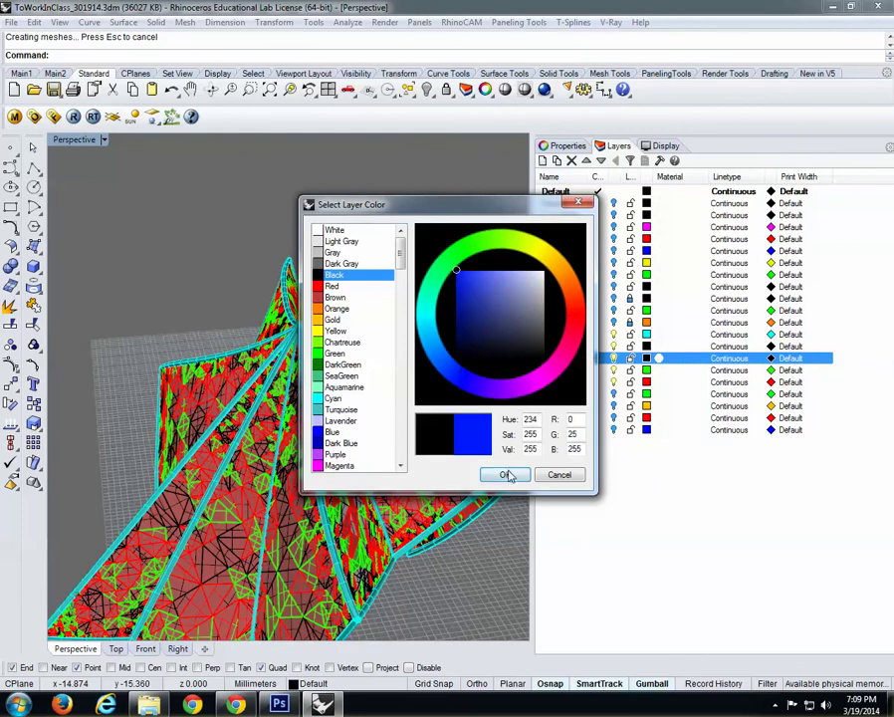
left_click(505, 473)
left_click(646, 347)
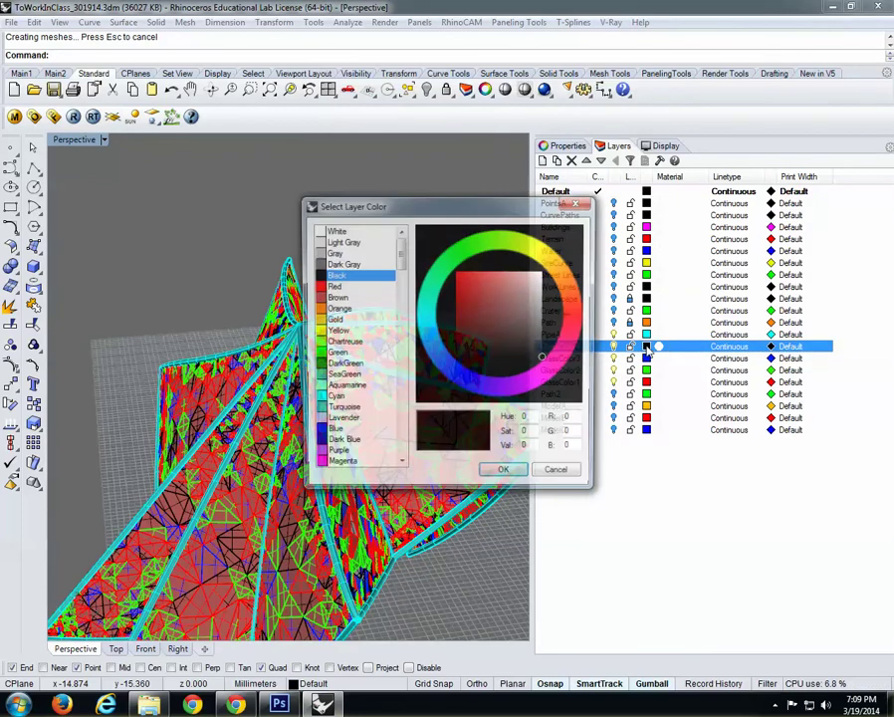
left_click(331, 465)
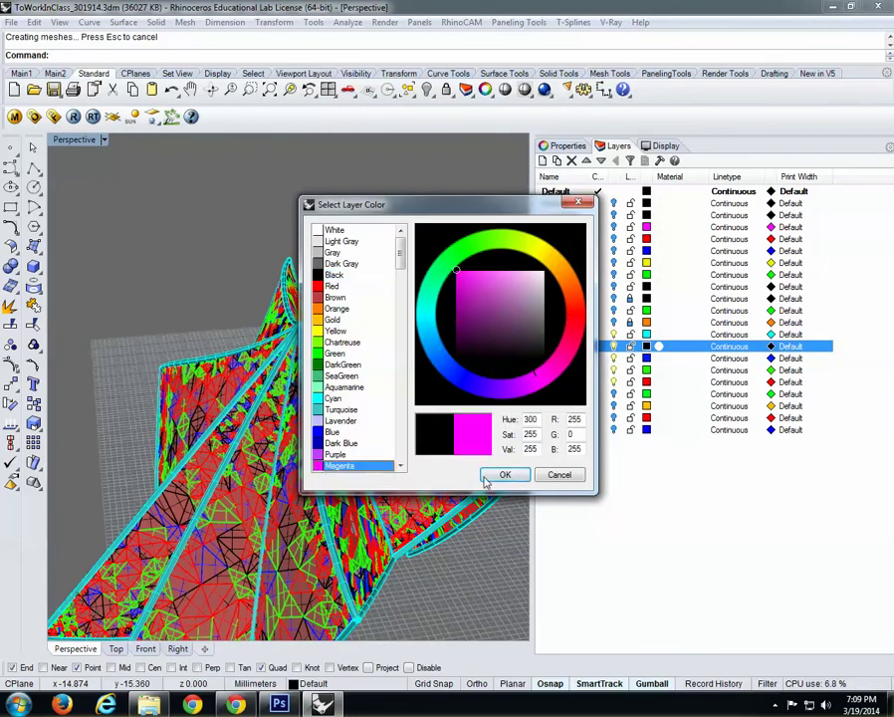
left_click(504, 474)
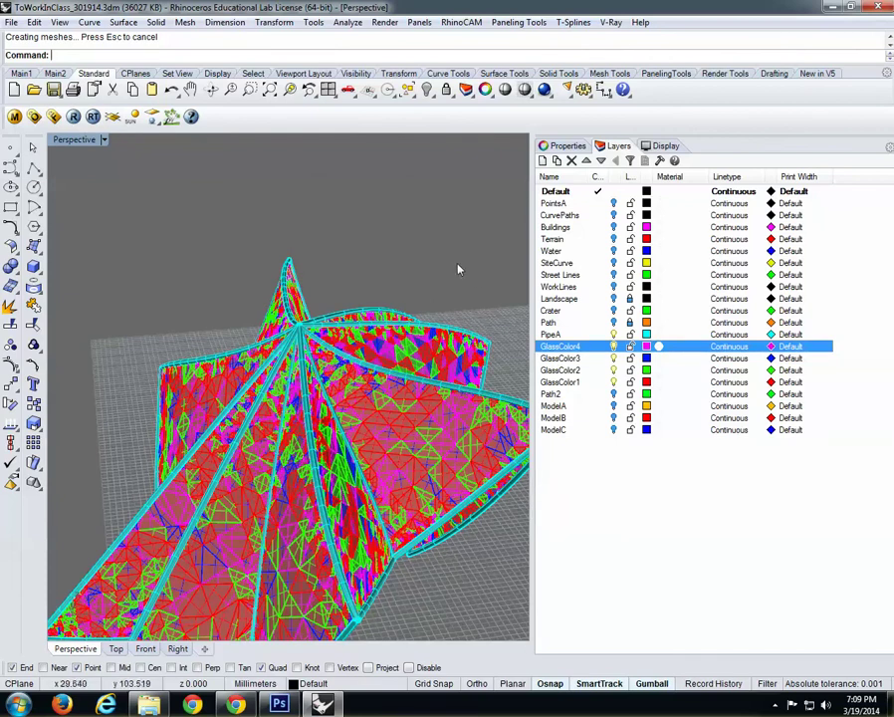
Widen the Perspective viewport by narrowing the layer list and view the coloured structure from another side.
left_click_drag(532, 257, 578, 267)
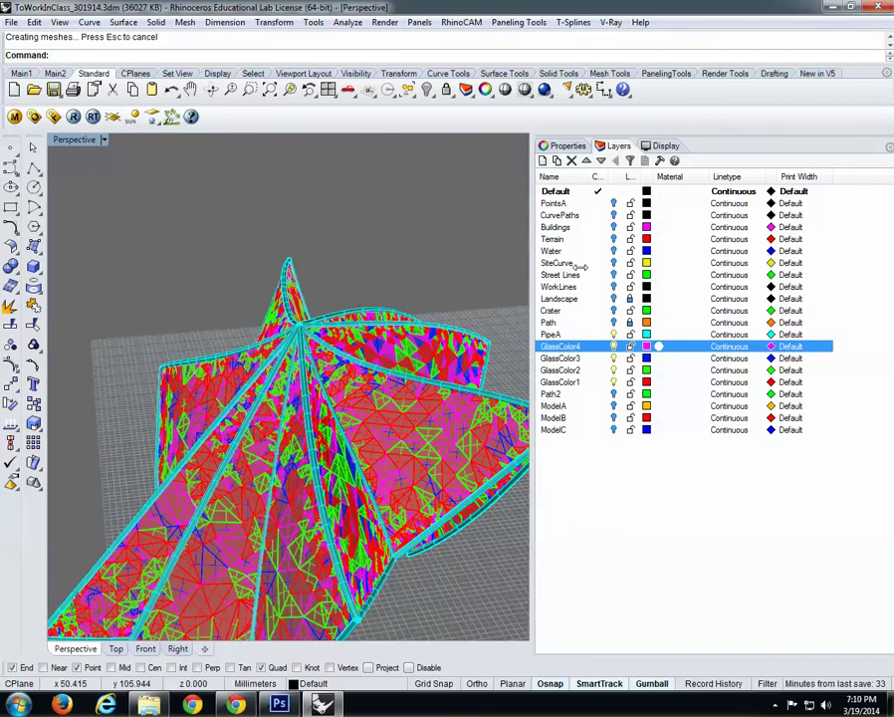
left_click_drag(739, 282, 715, 280)
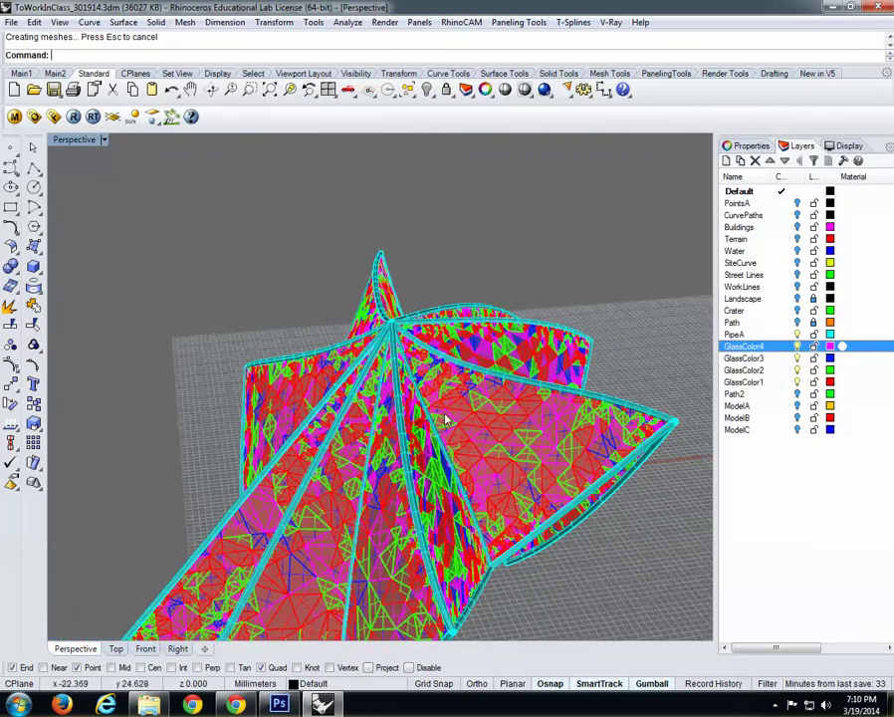
right_click_drag(364, 455, 217, 418)
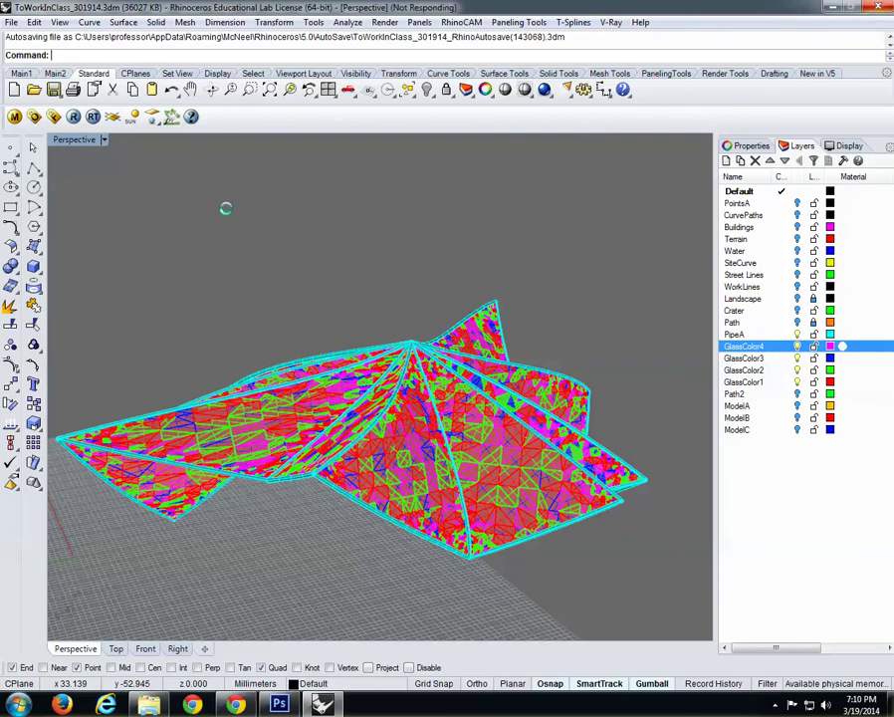
Detach the Curve From Object tool set and float it over the empty part of the Perspective view.
left_click(36, 288)
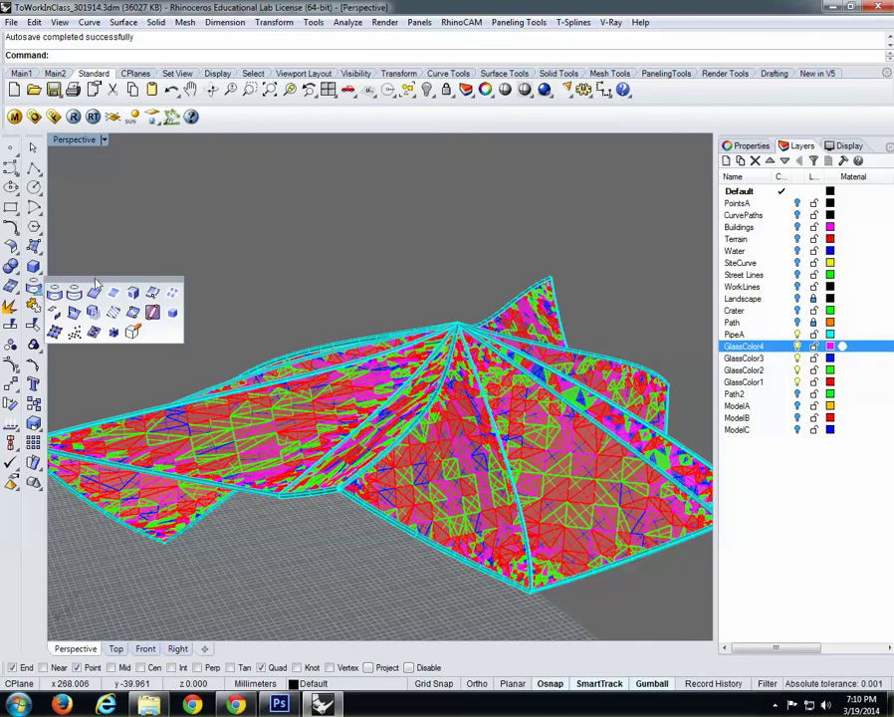
left_click_drag(96, 283, 150, 180)
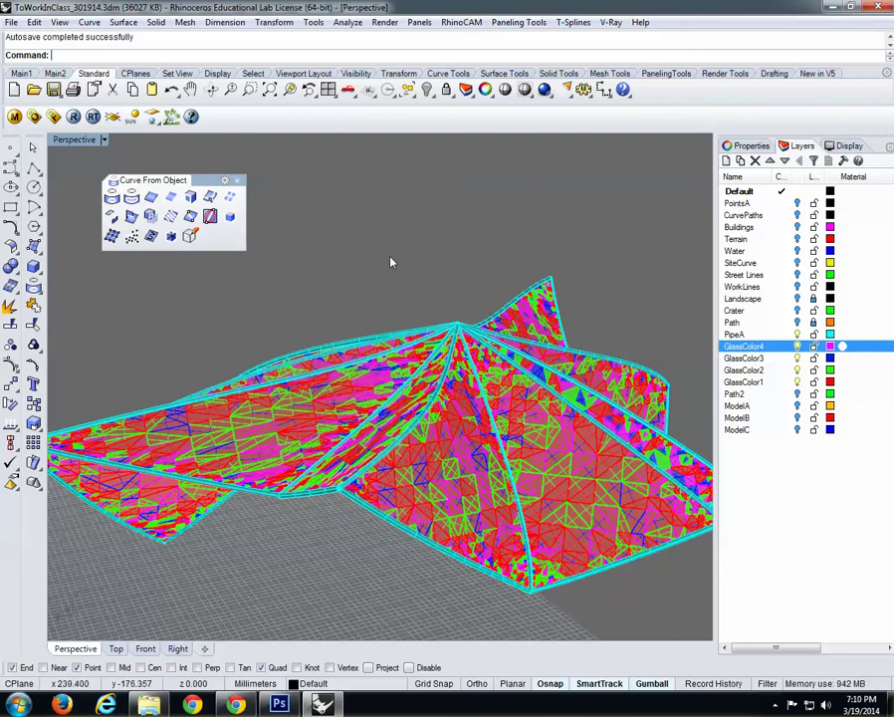
type("Pi")
type("pe")
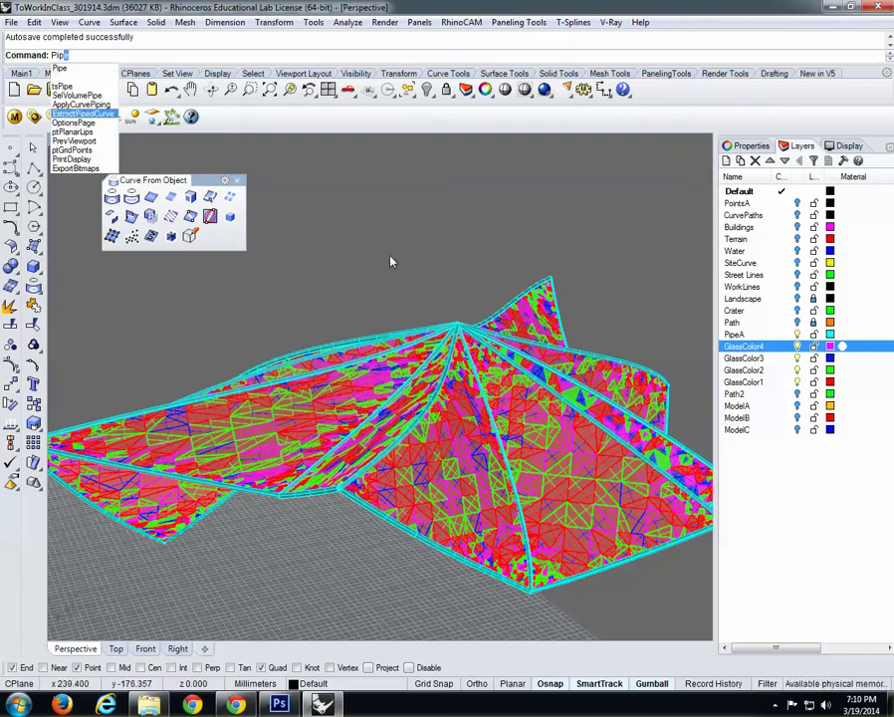
key("Return")
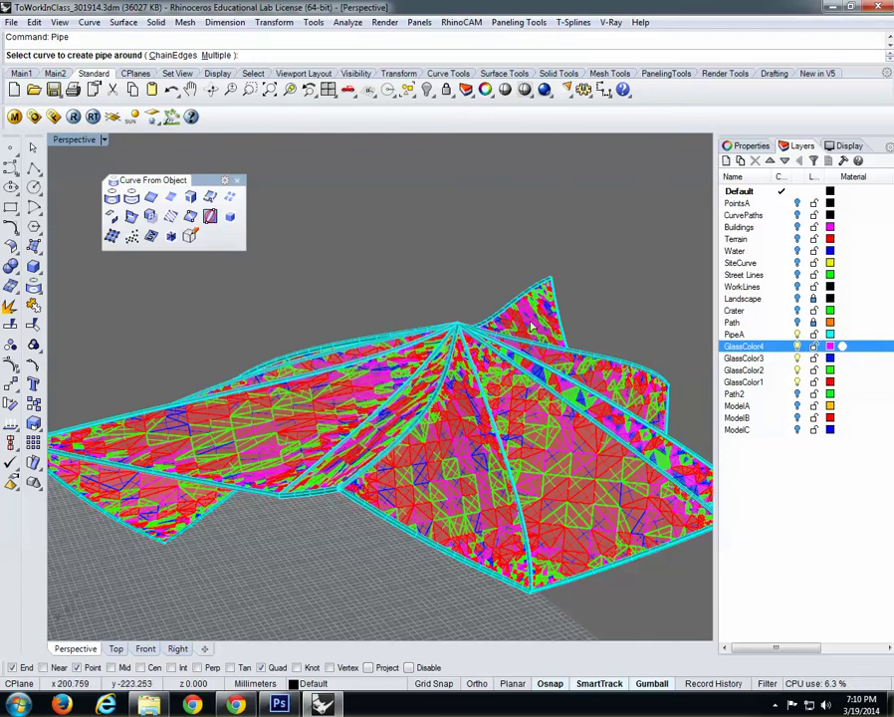
key("Escape")
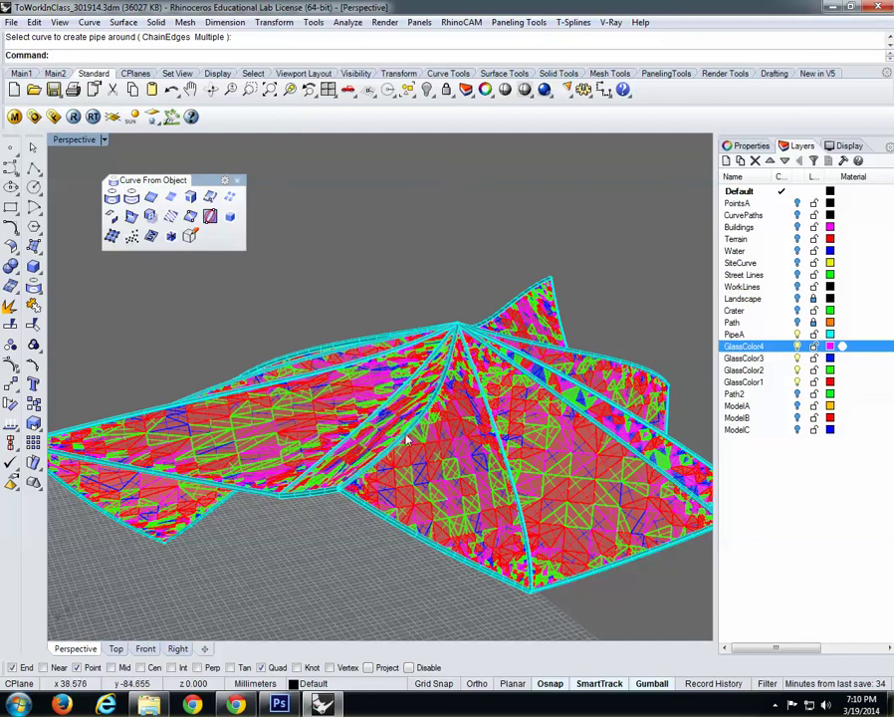
Save the ToWorkInClass_301914 model with the coloured glass and pipe structure.
right_click_drag(367, 468, 355, 470)
scroll(282, 485, "up", 10)
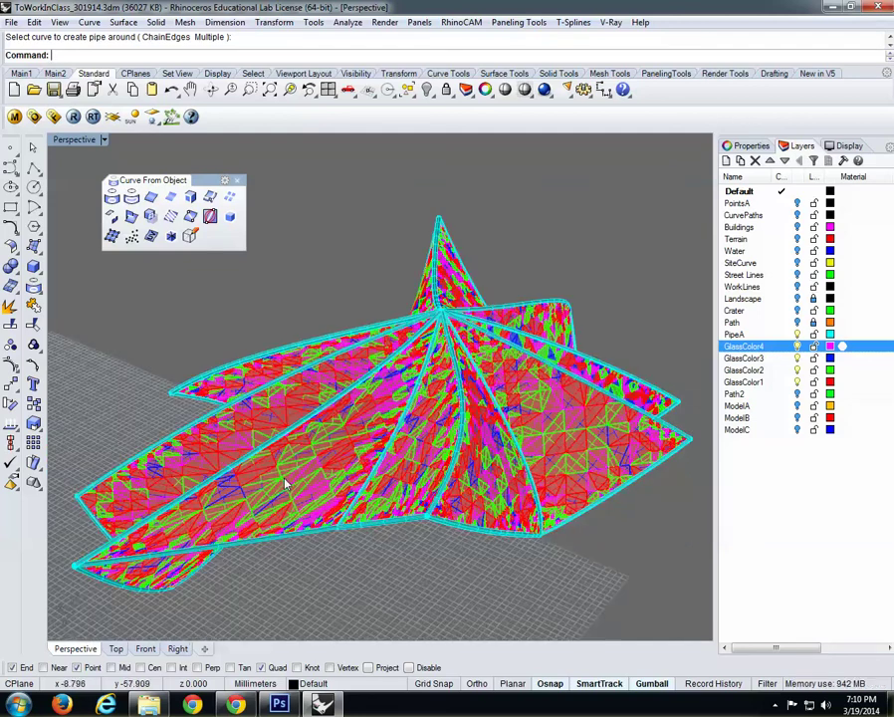
scroll(295, 420, "up", 3)
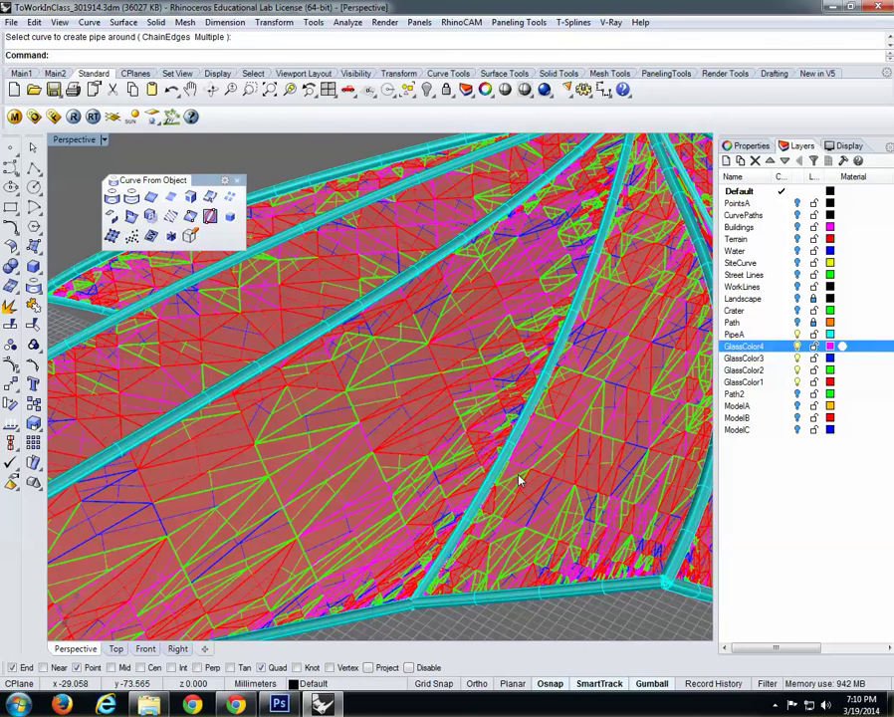
scroll(428, 448, "down", 4)
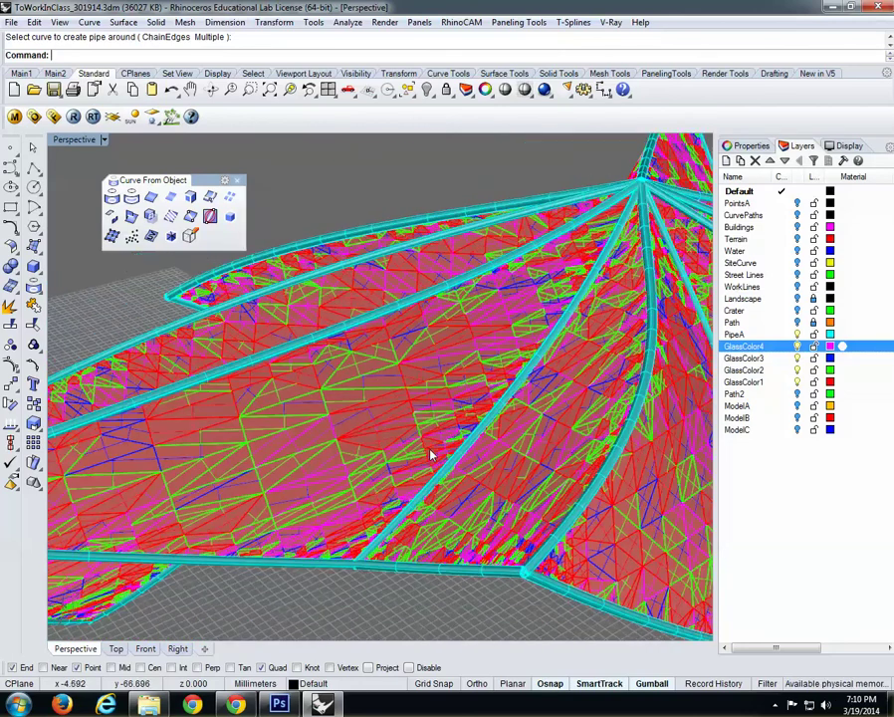
scroll(430, 455, "down", 2)
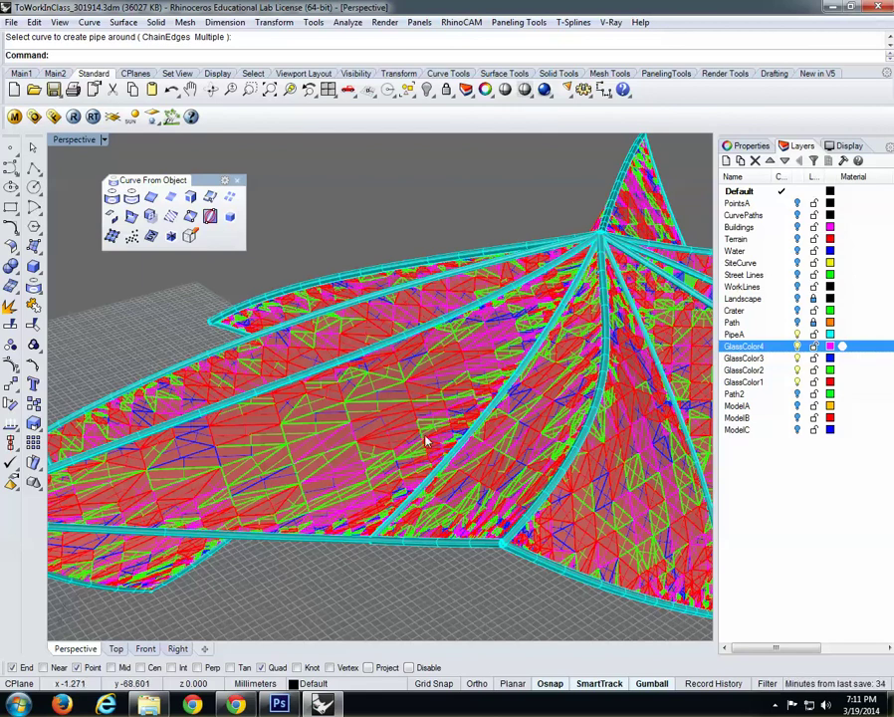
right_click_drag(406, 237, 405, 234)
key("ctrl+s")
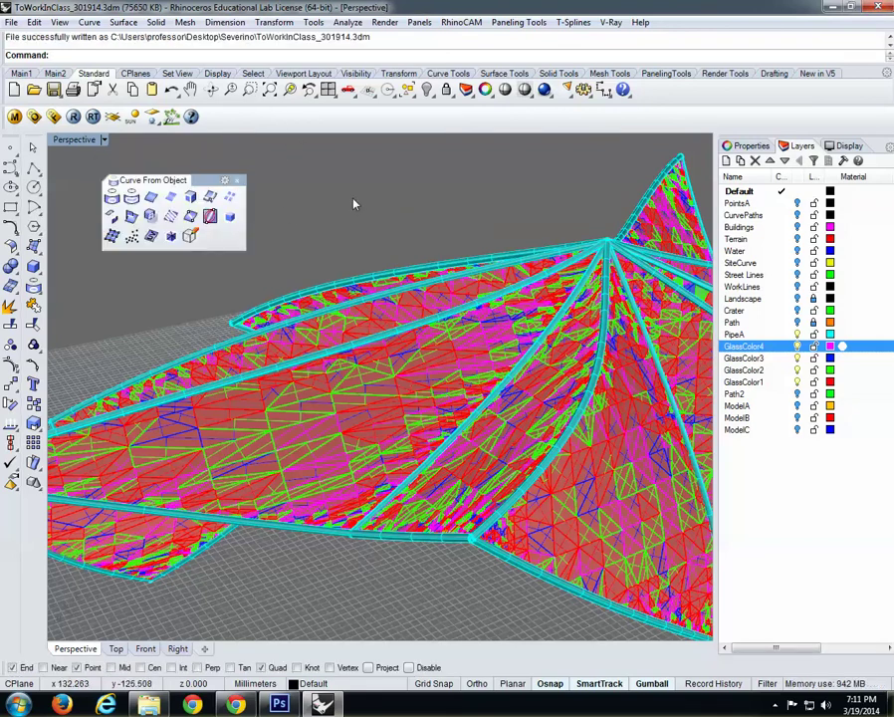
Turn on the ModelB layer, check its geometry by window-selecting it near the grid corner, and clear the selection.
scroll(348, 309, "down", 5)
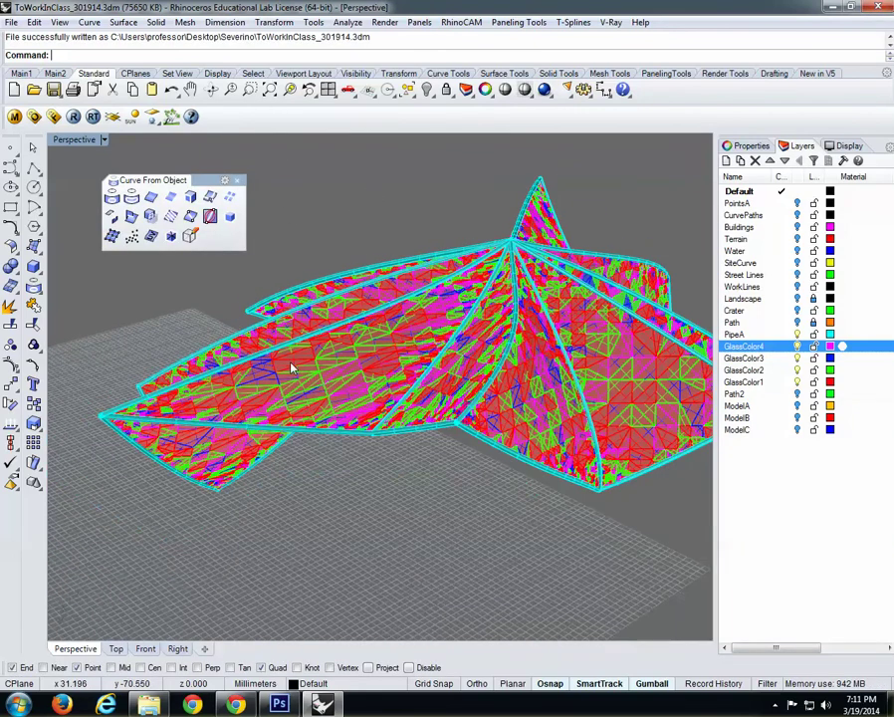
scroll(284, 371, "down", 2)
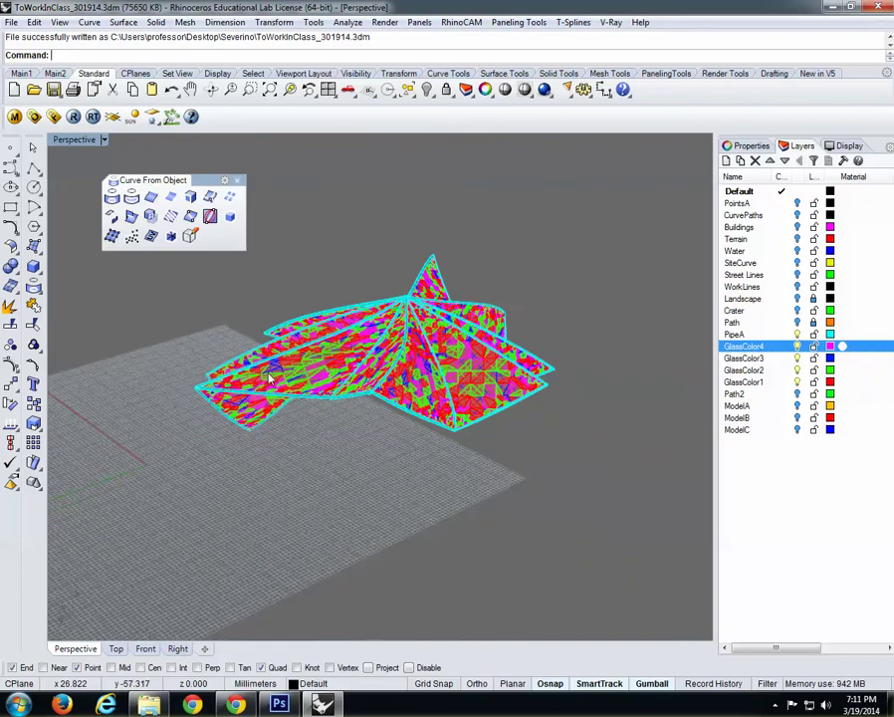
scroll(280, 379, "down", 2)
right_click_drag(374, 378, 761, 404, "shift")
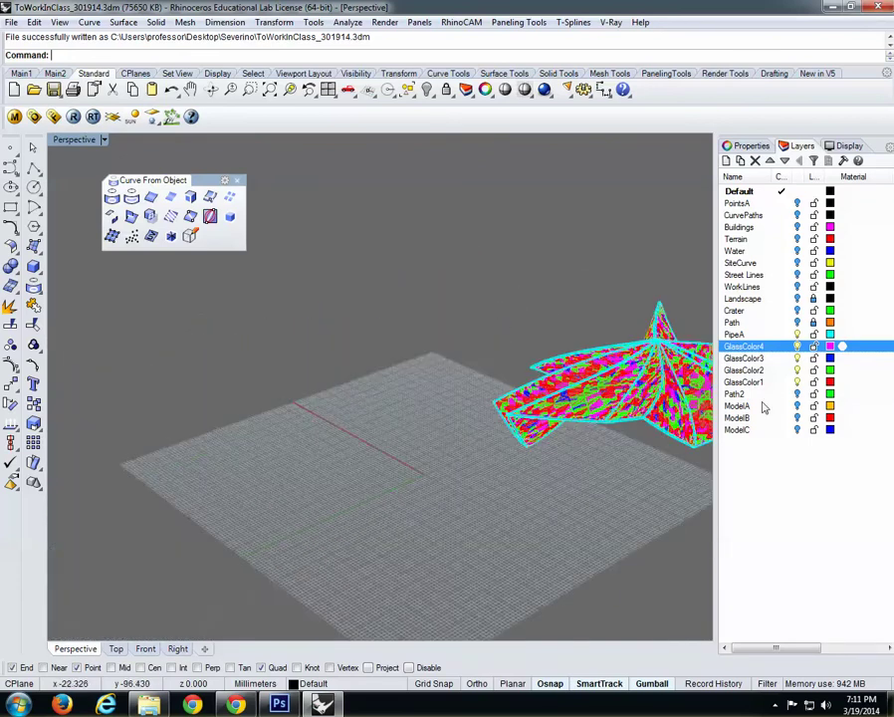
left_click(797, 418)
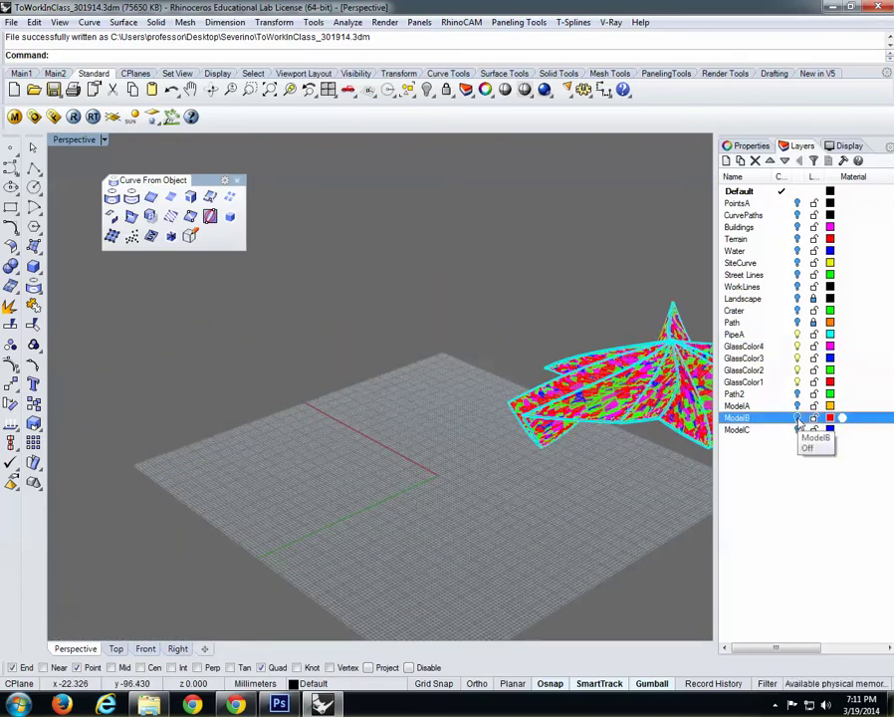
left_click_drag(208, 346, 351, 454)
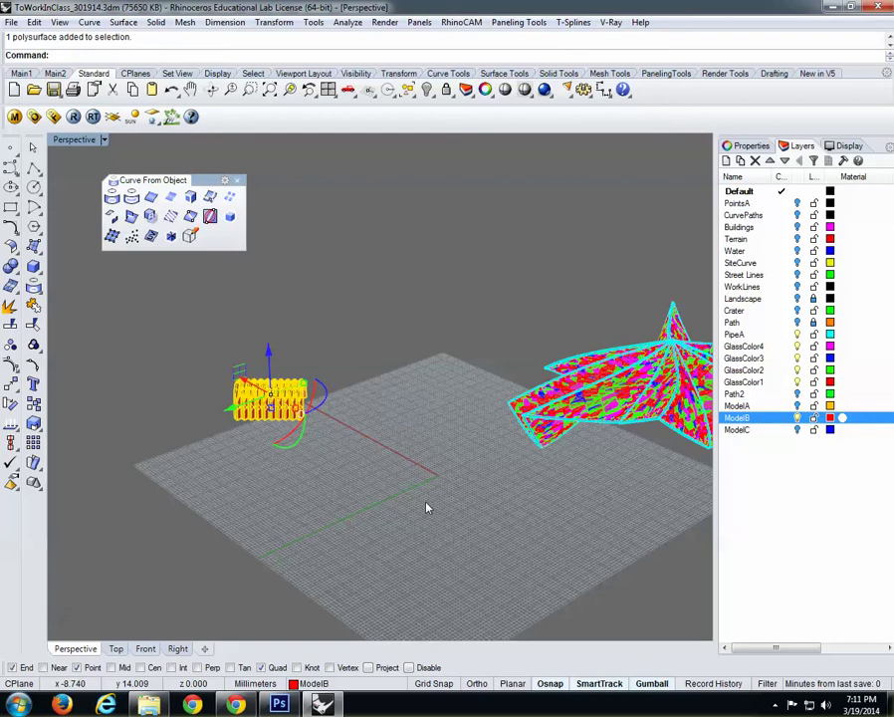
key("Escape")
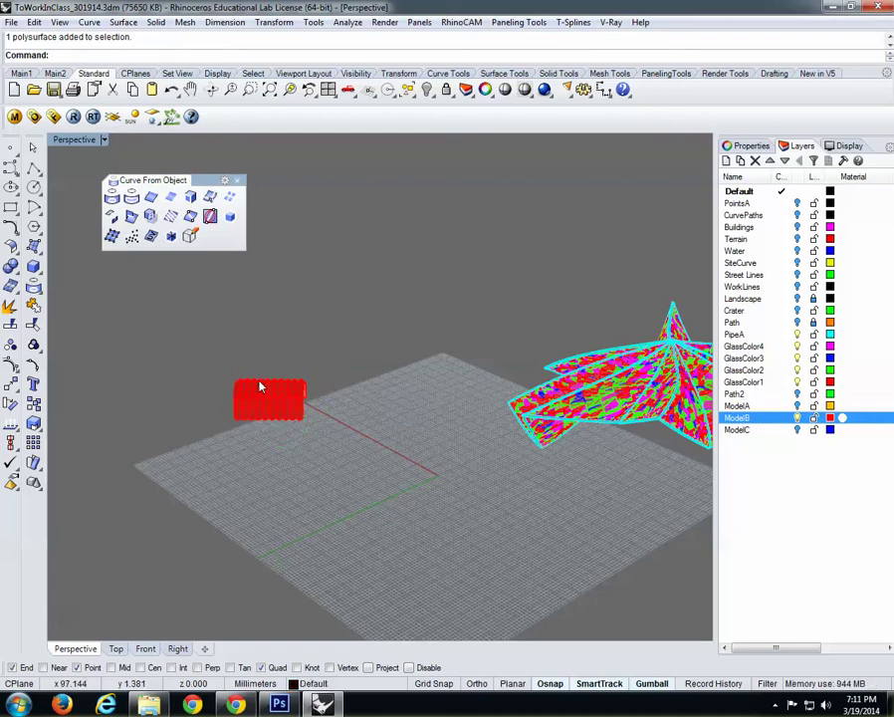